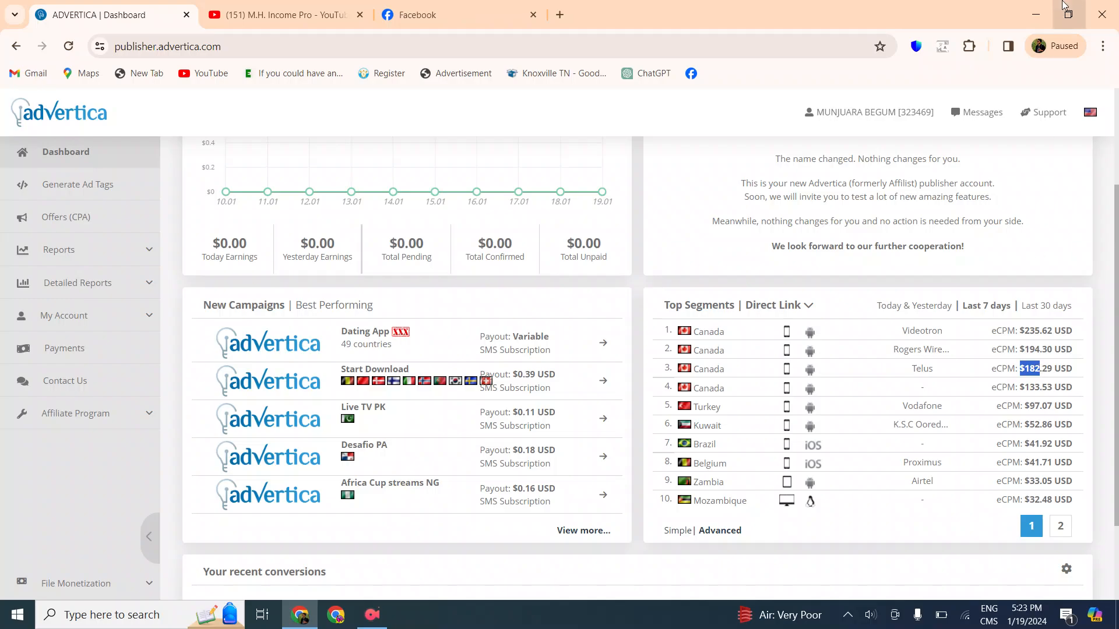
left_click(1036, 15)
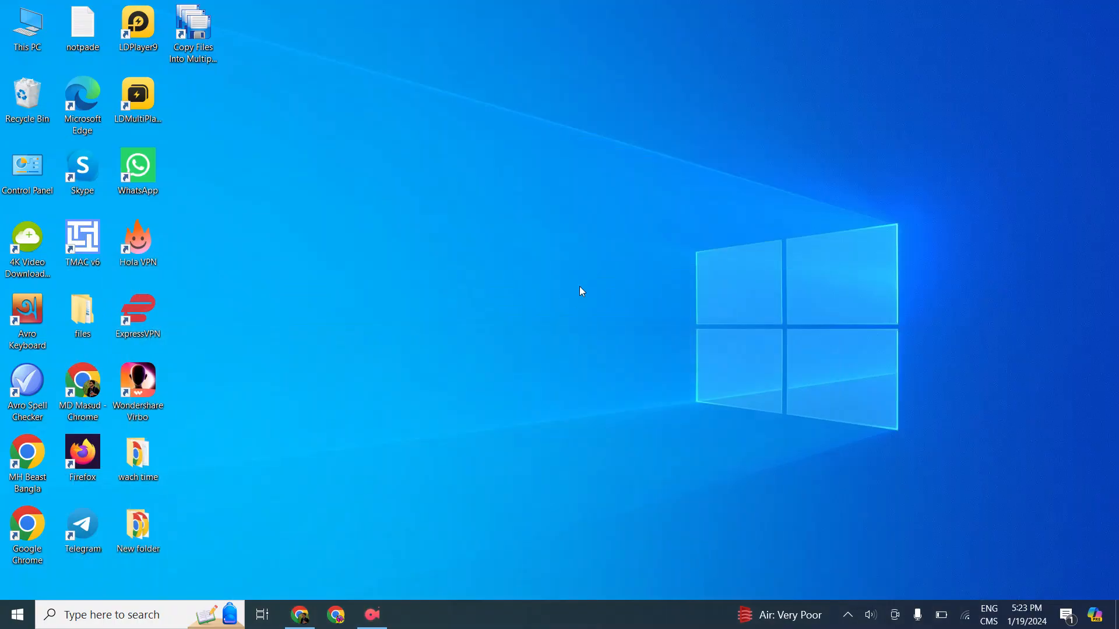
right_click(592, 159)
left_click(505, 205)
right_click(493, 207)
left_click(465, 247)
Return to the Advertica dashboard and show the Direct Link top segments for Today & Yesterday
left_click(299, 615)
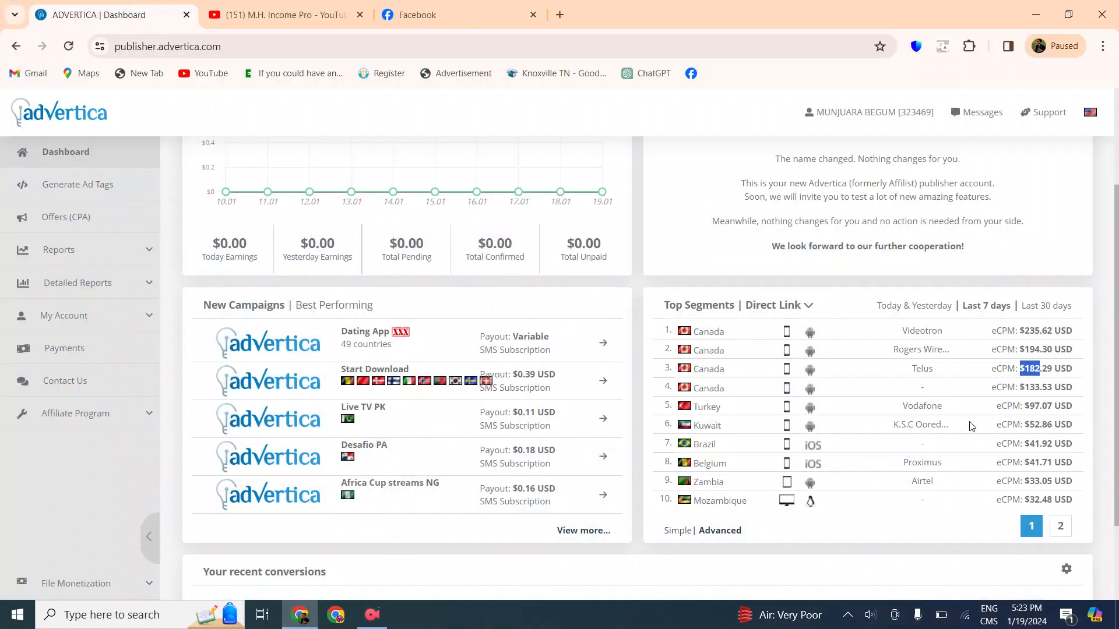
left_click(907, 306)
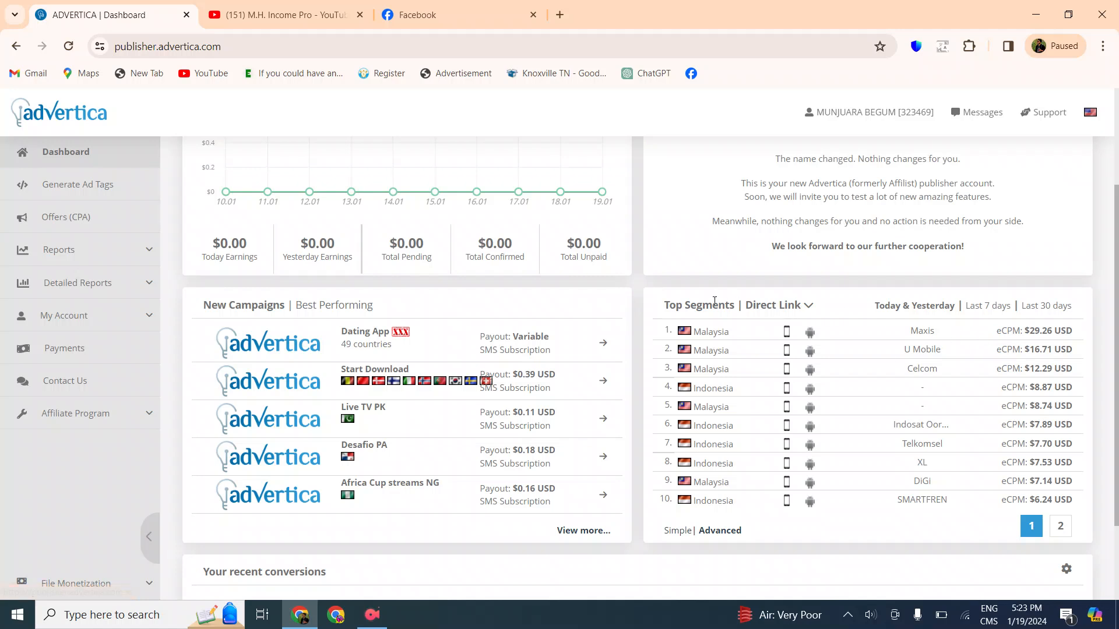
left_click(788, 315)
left_click(809, 306)
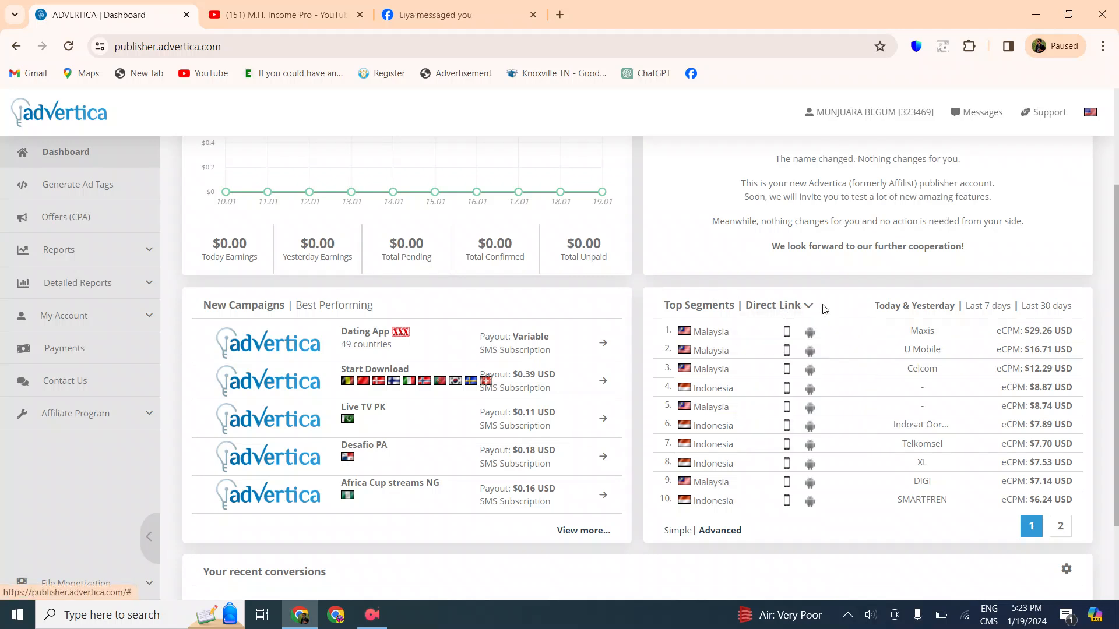
left_click(1035, 15)
right_click(522, 201)
left_click(469, 242)
right_click(465, 241)
left_click(431, 288)
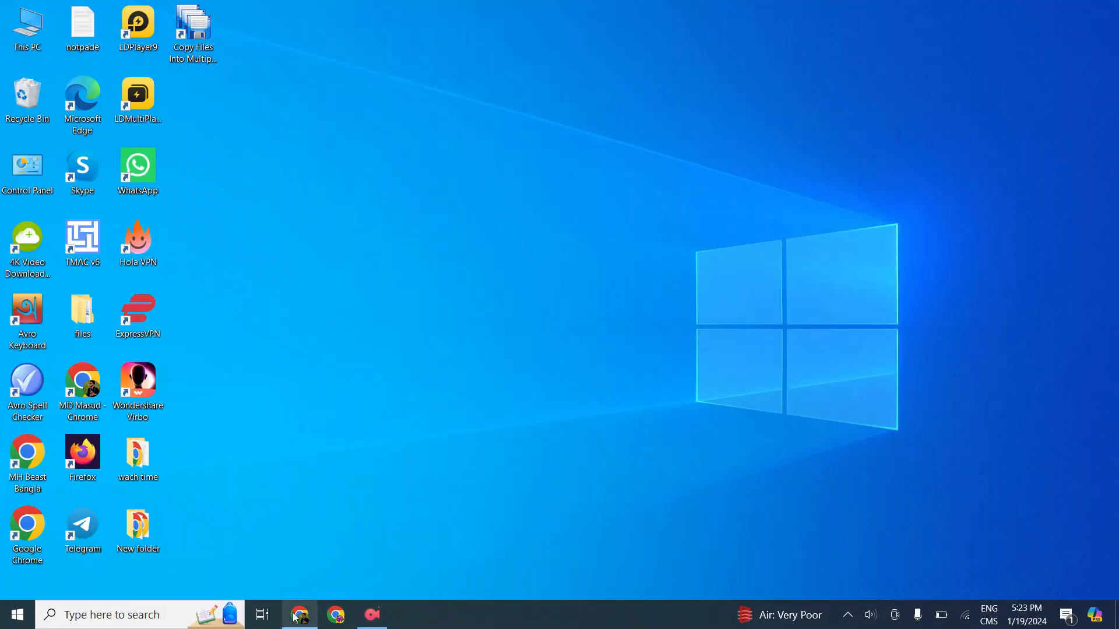
Switch to the M.H. Income Pro YouTube channel and look through its list of uploaded videos
left_click(307, 610)
left_click(288, 12)
scroll(315, 382, "down", 5)
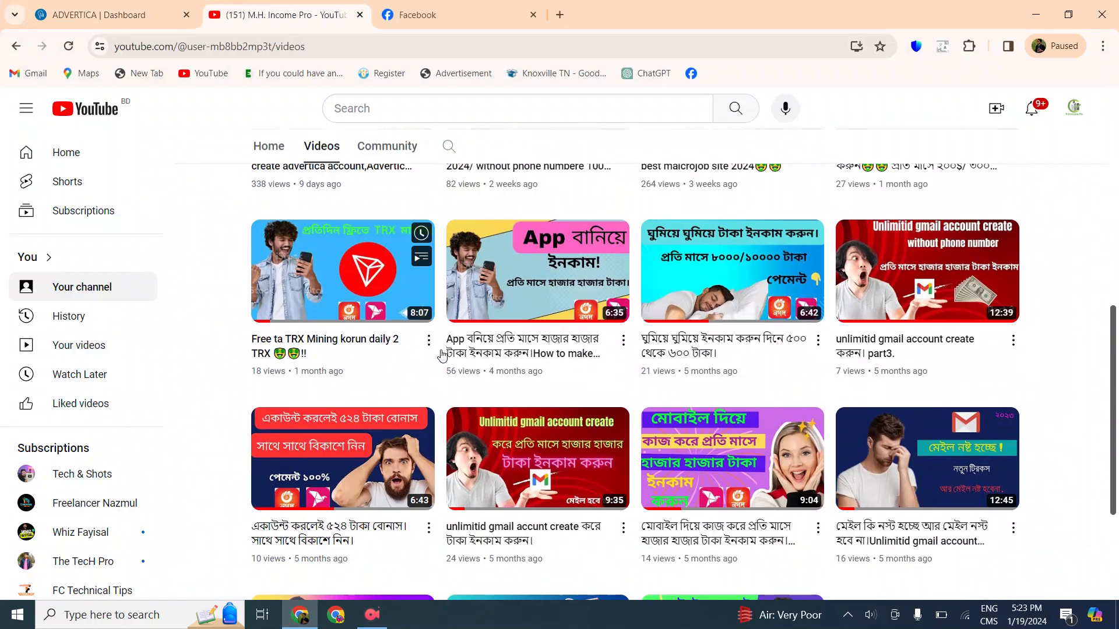
scroll(316, 382, "up", 4)
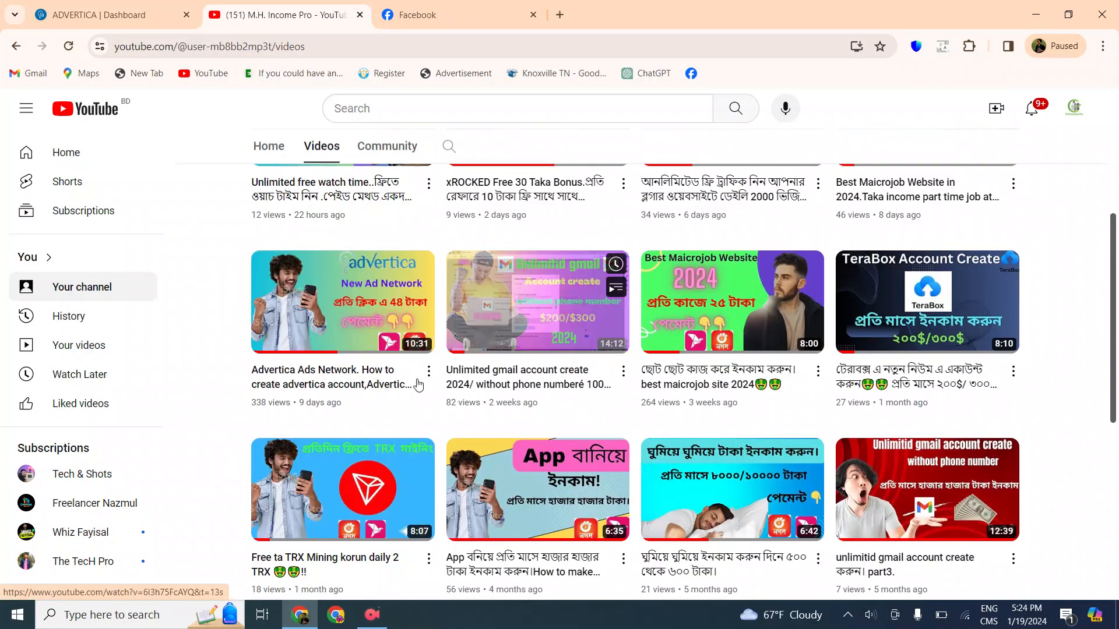
scroll(938, 344, "up", 1)
scroll(939, 343, "up", 5)
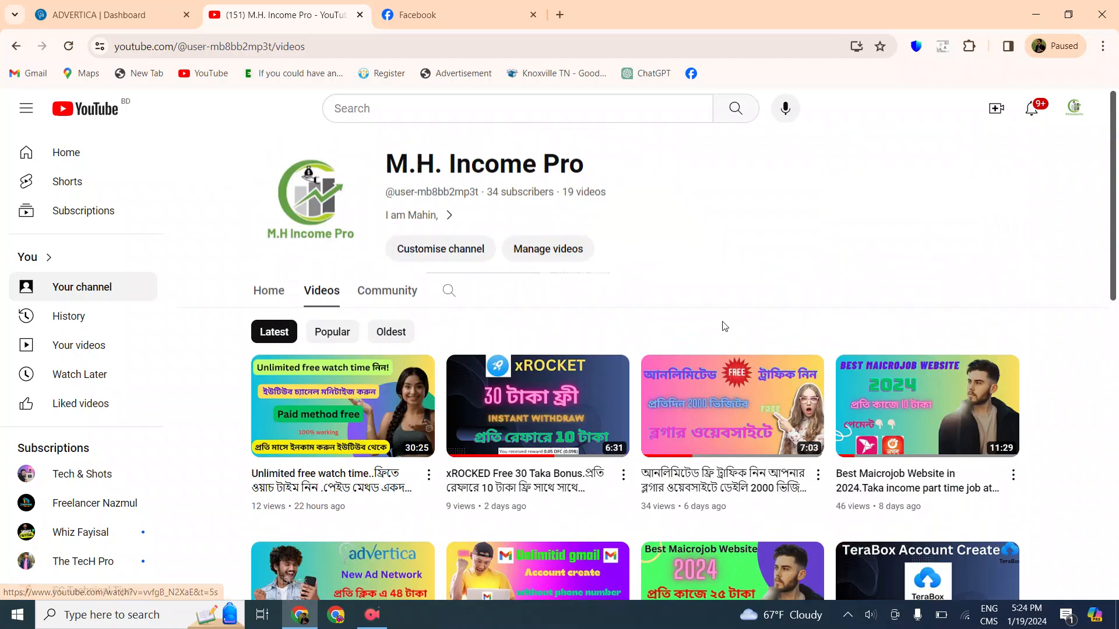
left_click(1035, 14)
right_click(533, 233)
left_click(474, 271)
right_click(479, 268)
left_click(456, 313)
right_click(801, 203)
left_click(761, 254)
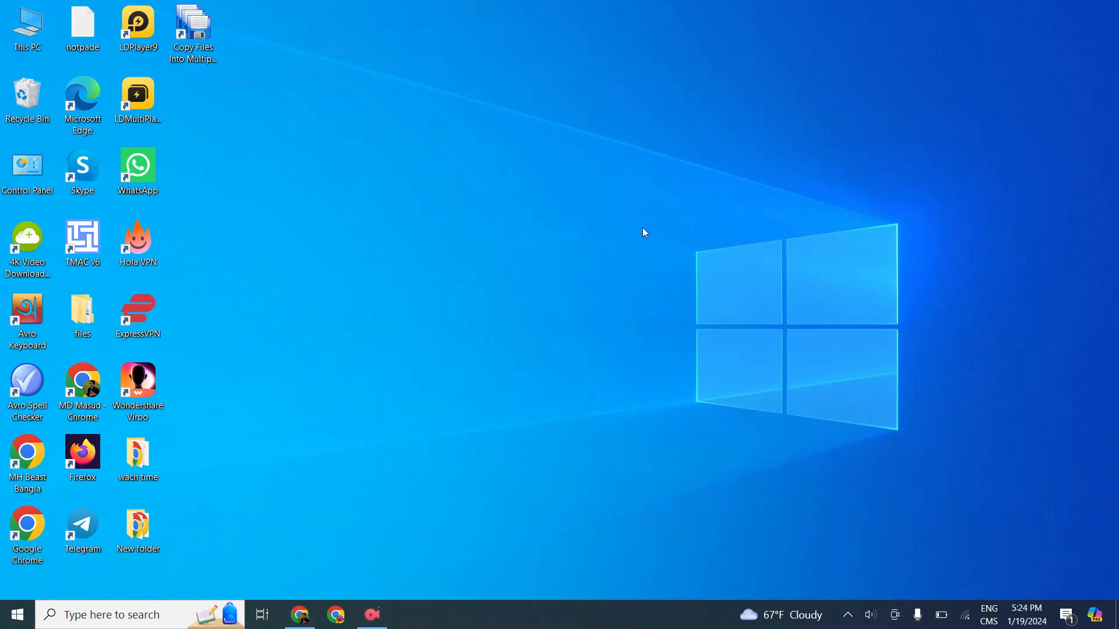
Switch back to the Advertica dashboard and look over its earnings, new campaigns and top segments
left_click(300, 614)
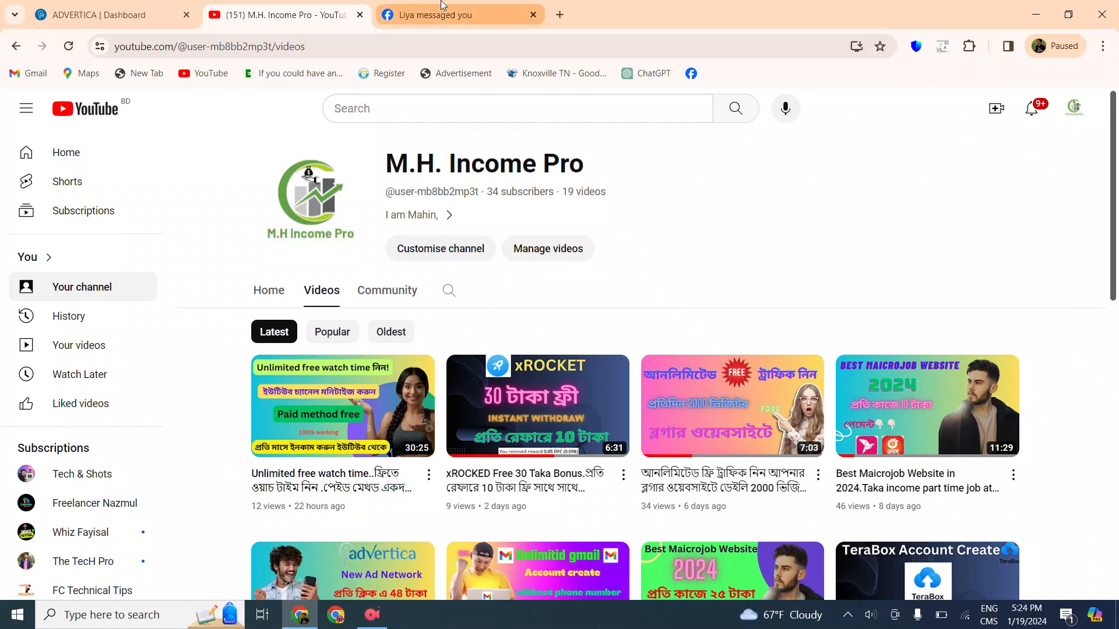
left_click(145, 13)
scroll(702, 378, "up", 3)
scroll(541, 333, "down", 4)
scroll(546, 347, "up", 4)
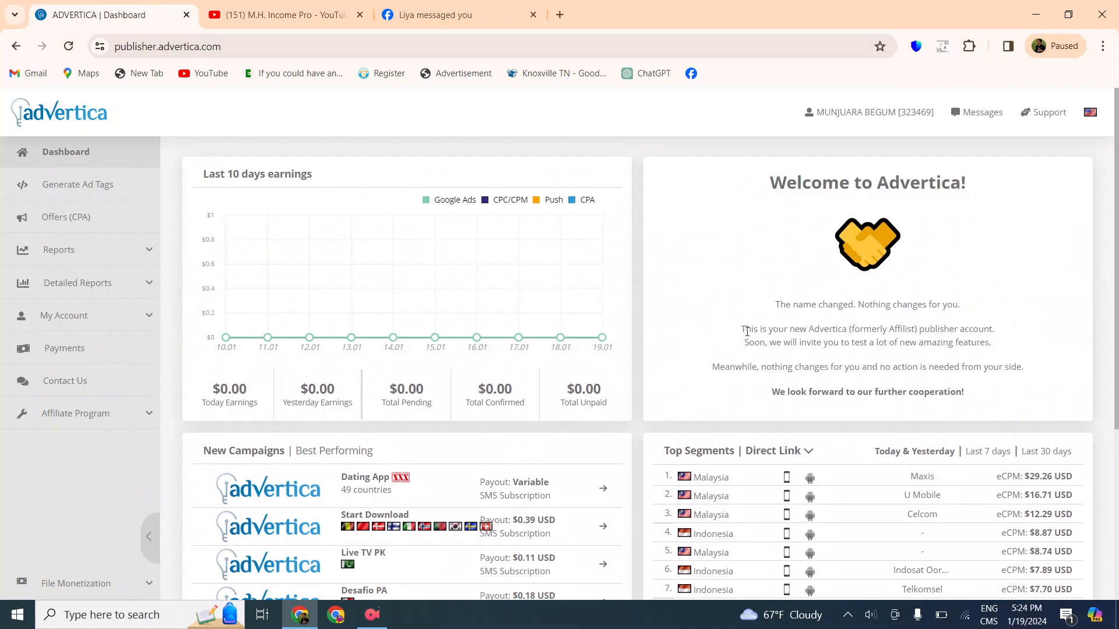
scroll(622, 383, "down", 4)
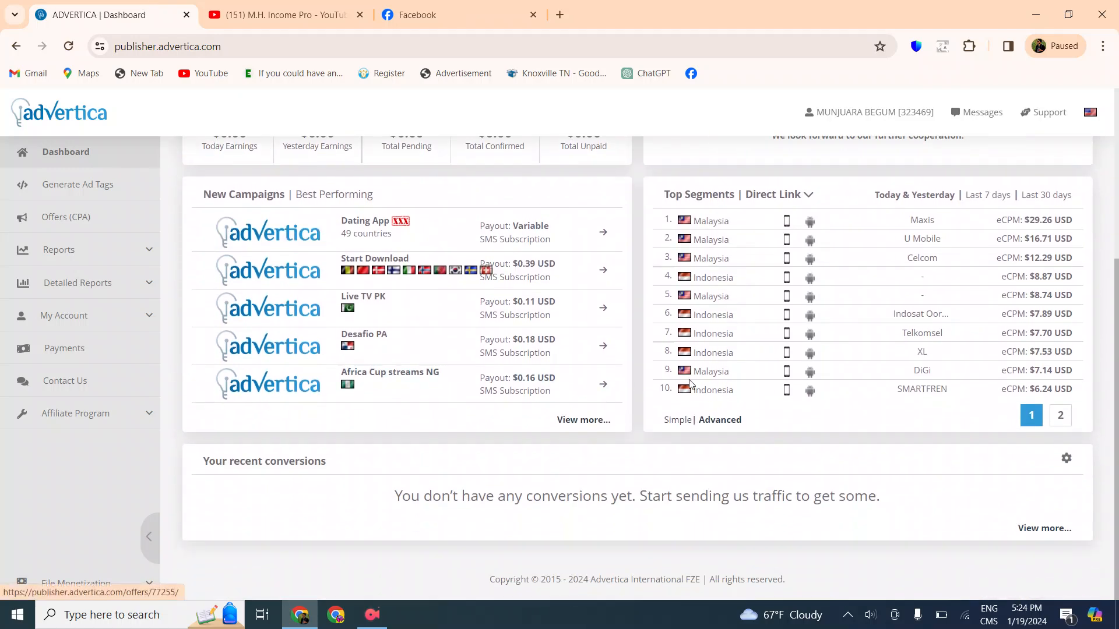
scroll(710, 374, "up", 4)
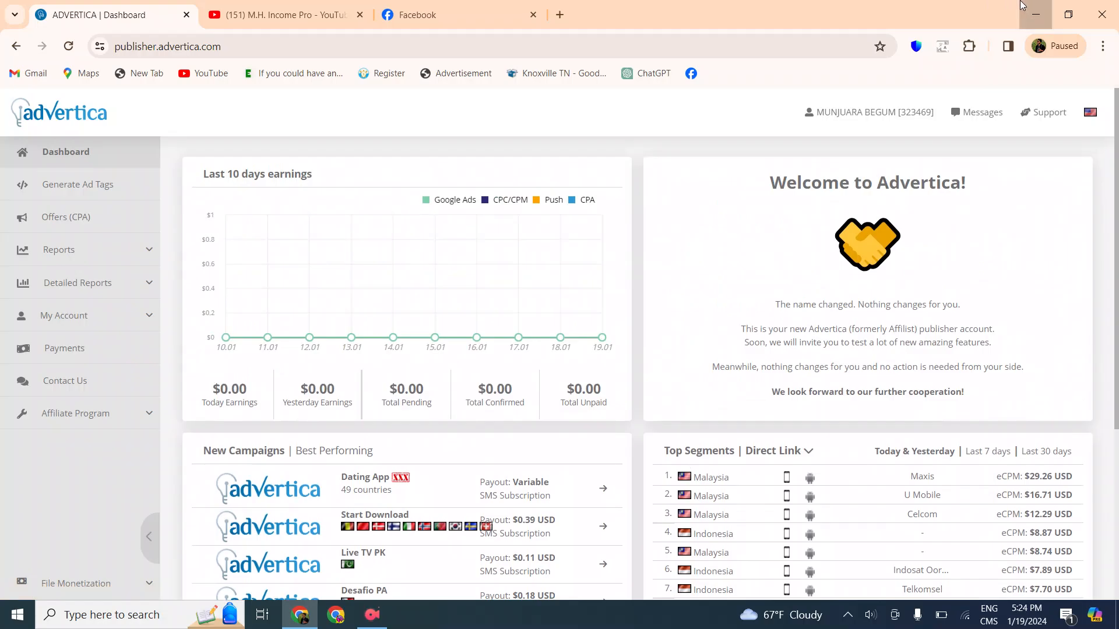
left_click(1036, 15)
right_click(371, 145)
left_click(460, 186)
right_click(688, 151)
left_click(666, 195)
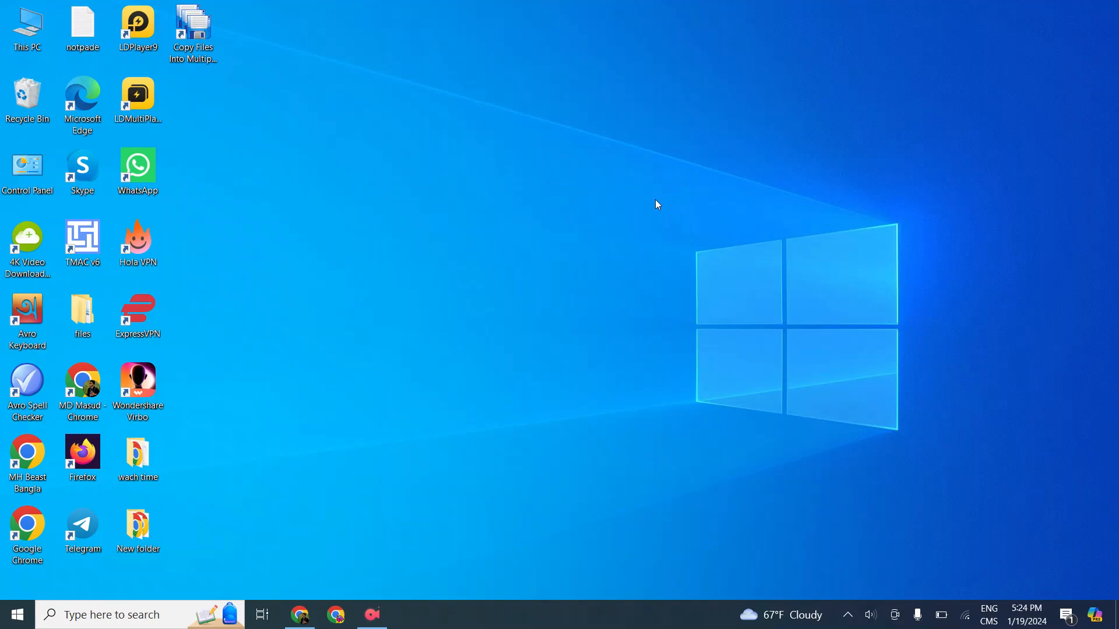
right_click(655, 200)
left_click(618, 250)
right_click(455, 202)
left_click(520, 247)
right_click(578, 120)
left_click(517, 156)
Bring the Advertica dashboard back up and examine the campaign payouts and the top segments' eCPM rates
left_click(301, 614)
scroll(993, 396, "down", 5)
scroll(799, 372, "up", 4)
scroll(659, 326, "down", 4)
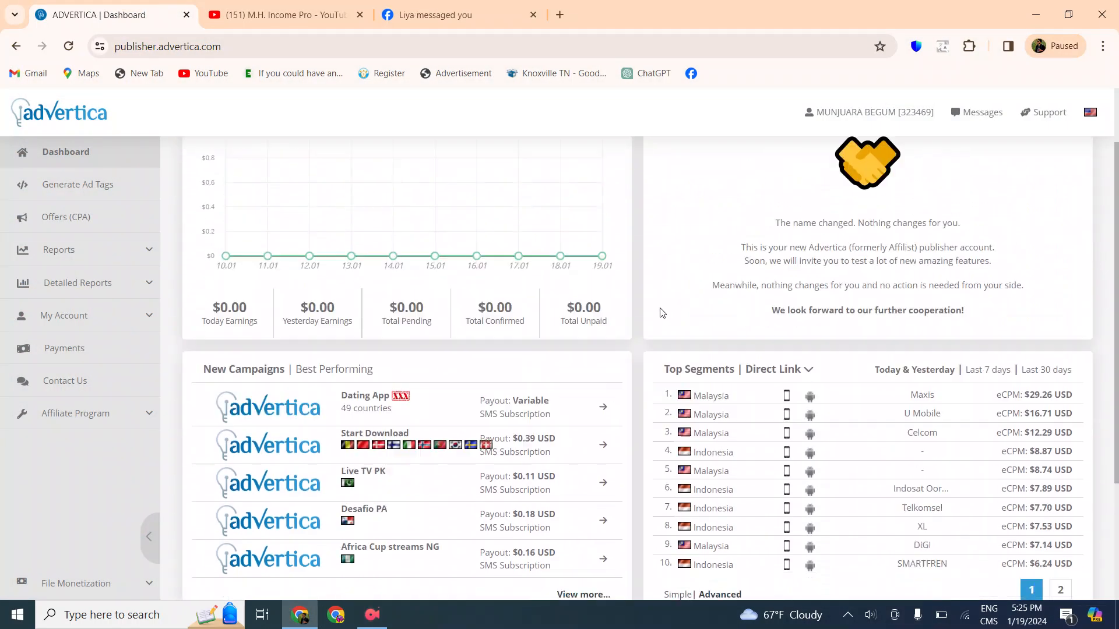
scroll(752, 343, "up", 4)
scroll(752, 343, "down", 4)
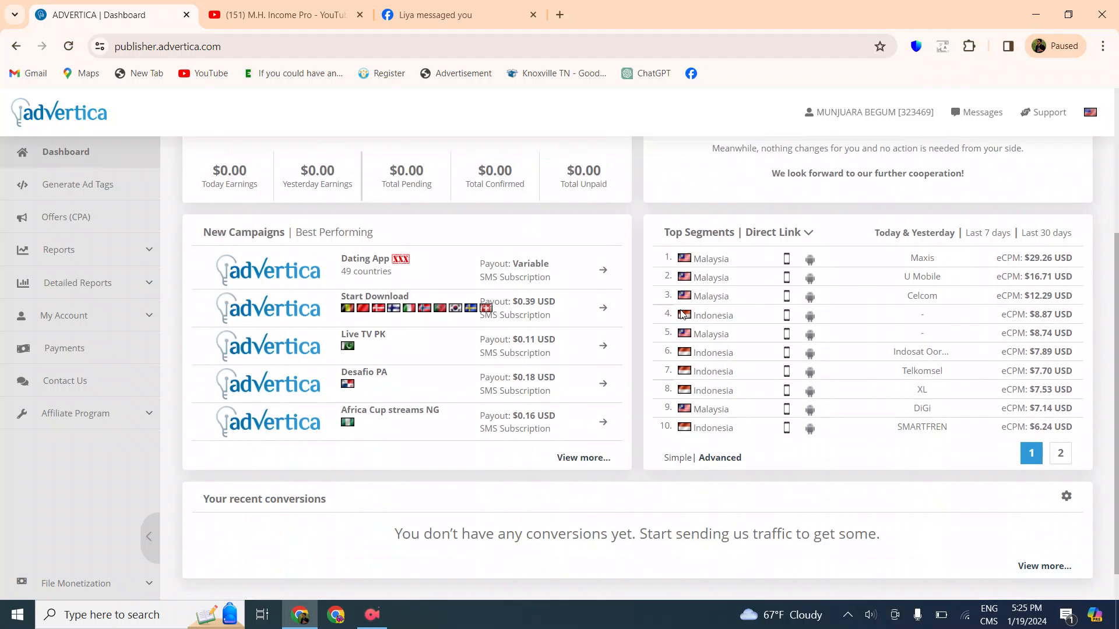
scroll(680, 303, "up", 4)
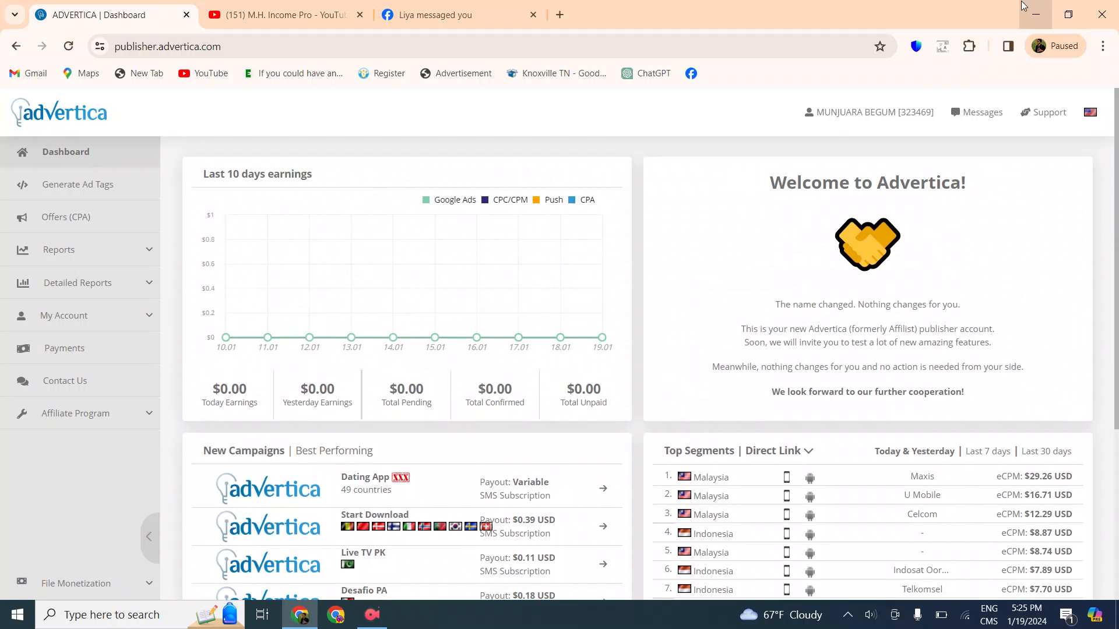
scroll(564, 349, "down", 3)
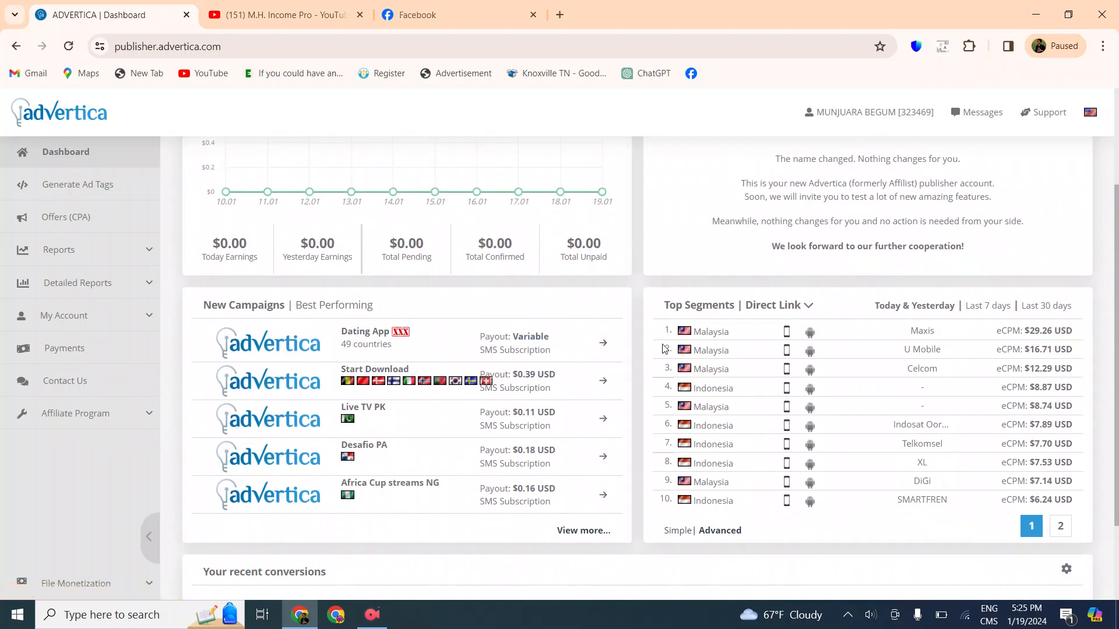
scroll(705, 324, "up", 2)
scroll(725, 368, "up", 1)
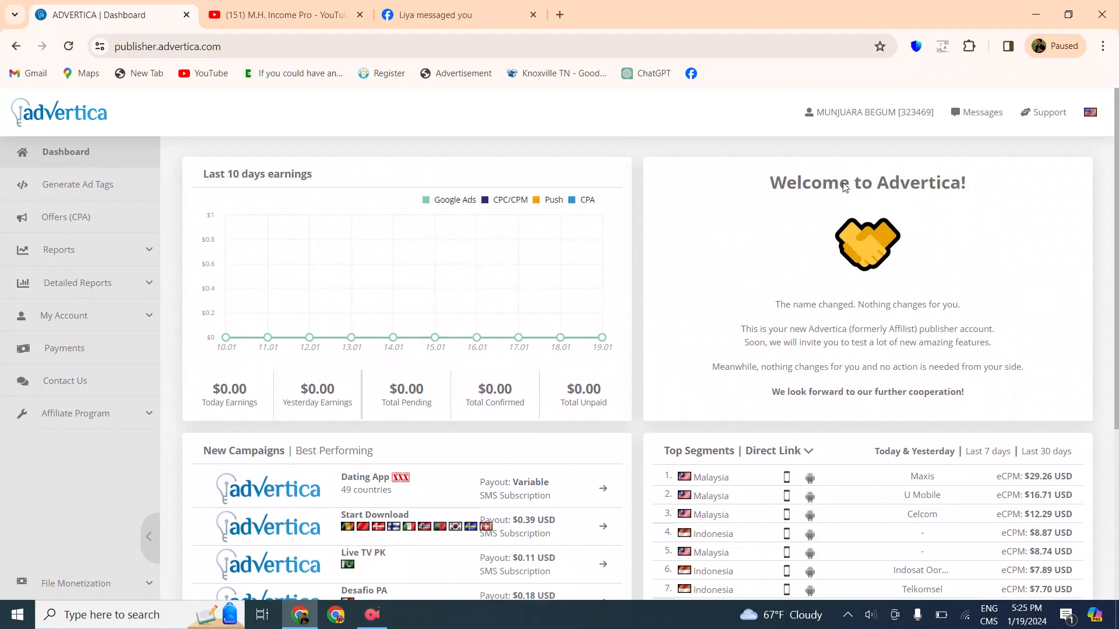
left_click(1036, 14)
right_click(627, 107)
left_click(564, 149)
right_click(564, 146)
left_click(501, 189)
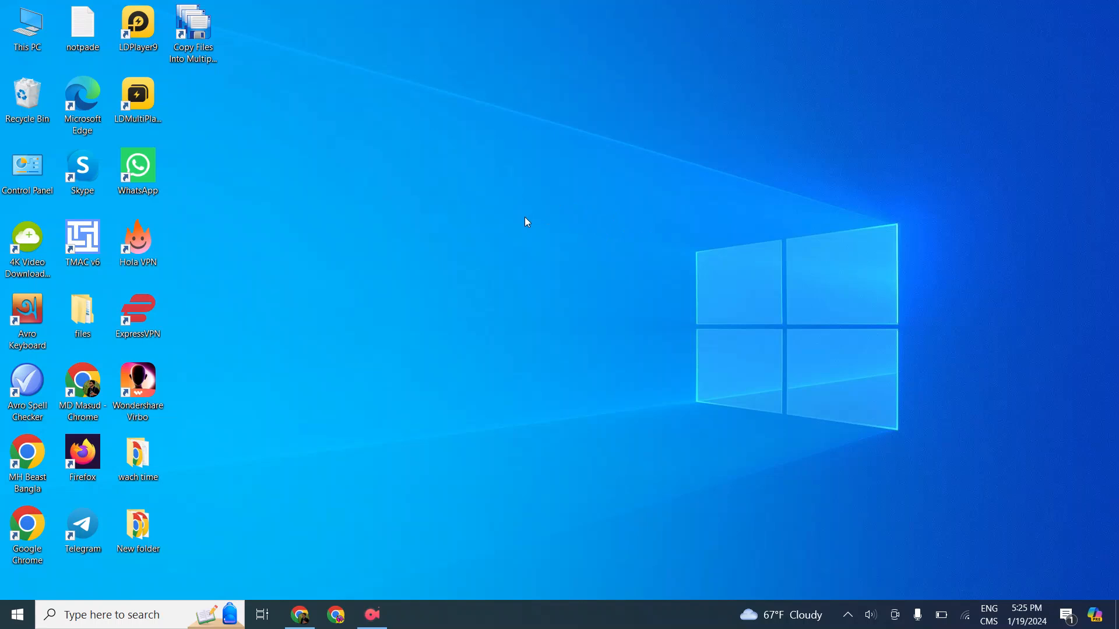
Bring up the M.H. Income Pro YouTube channel again and look at its latest videos
left_click(300, 614)
left_click(346, 7)
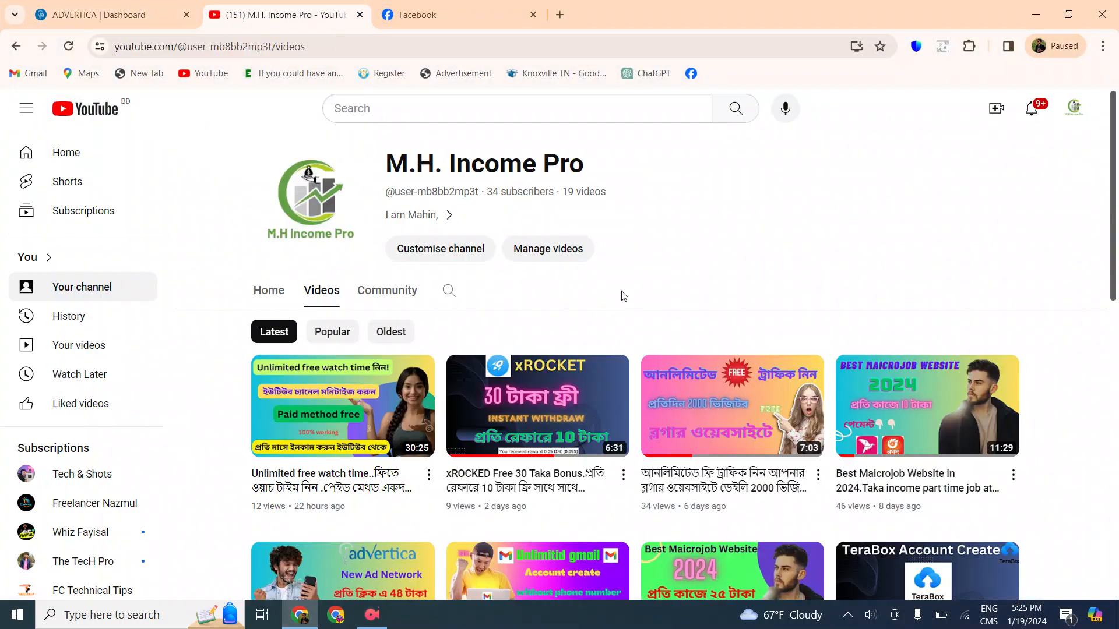
scroll(639, 282, "down", 3)
scroll(911, 225, "up", 3)
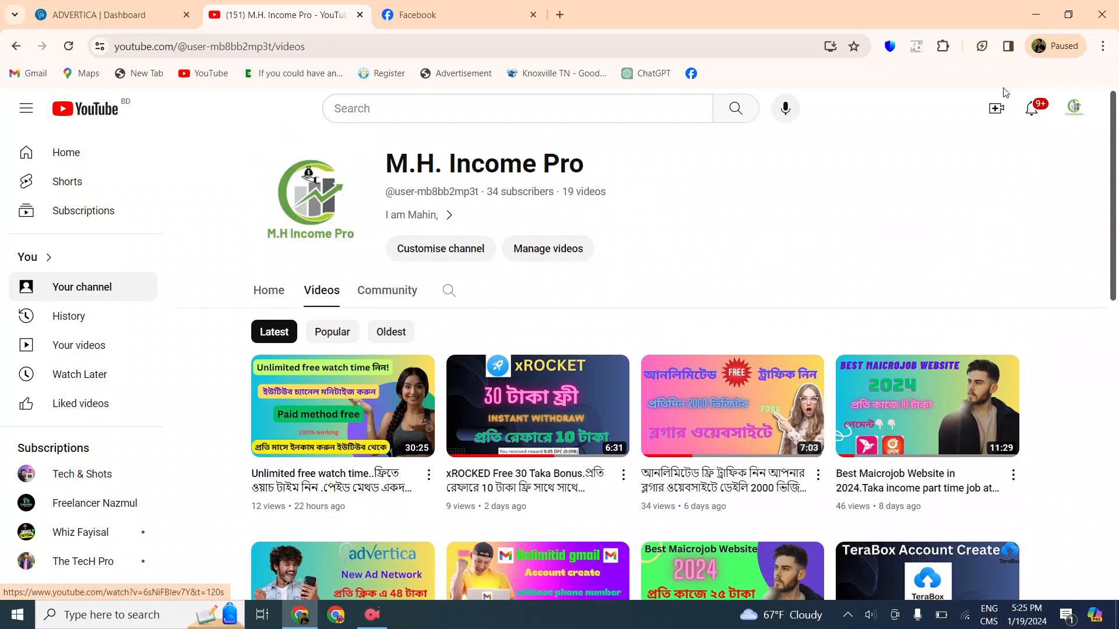
left_click(1035, 14)
right_click(466, 91)
left_click(556, 133)
right_click(556, 129)
left_click(517, 170)
right_click(517, 170)
left_click(453, 217)
right_click(451, 218)
left_click(338, 260)
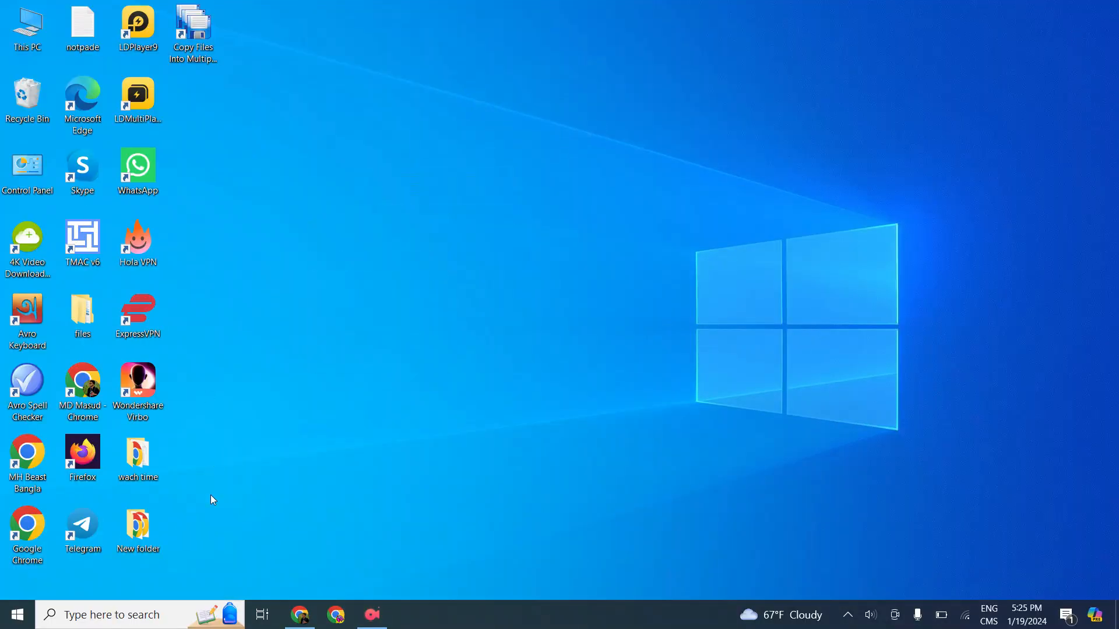
Reopen the browser on the Advertica dashboard and review its earnings, campaigns, segments and recent conversions
left_click(291, 616)
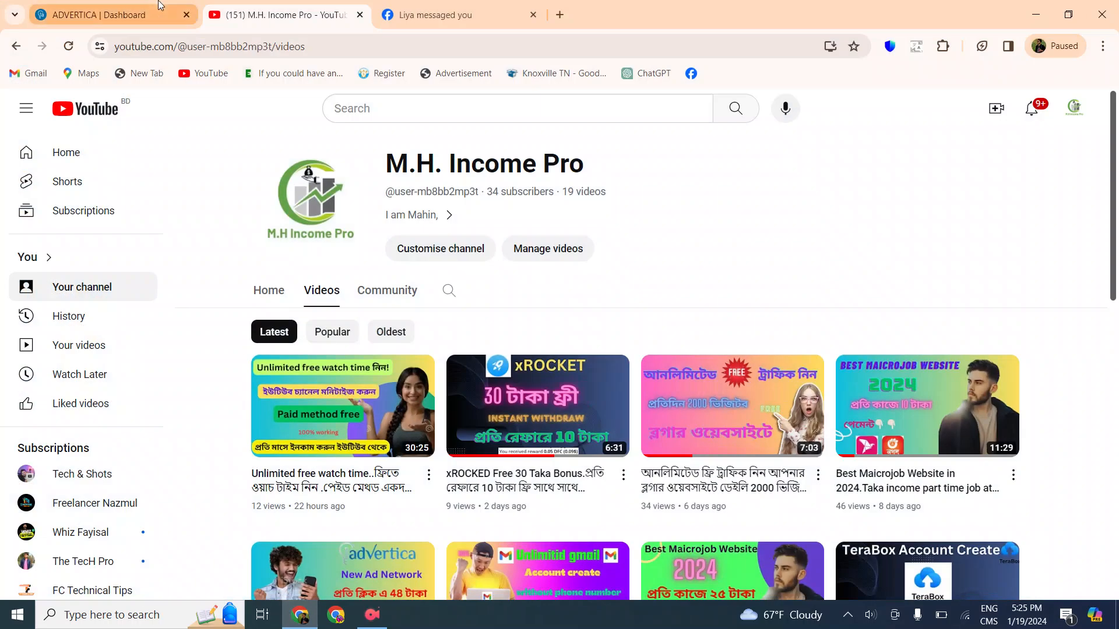
scroll(555, 398, "down", 1)
scroll(634, 372, "up", 1)
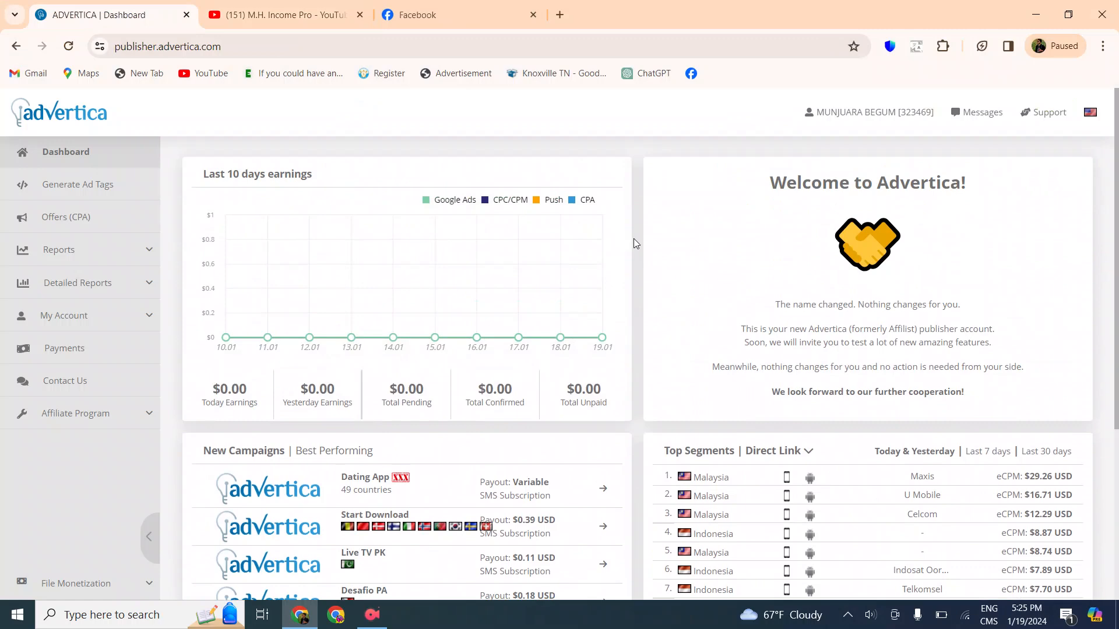
scroll(635, 244, "down", 3)
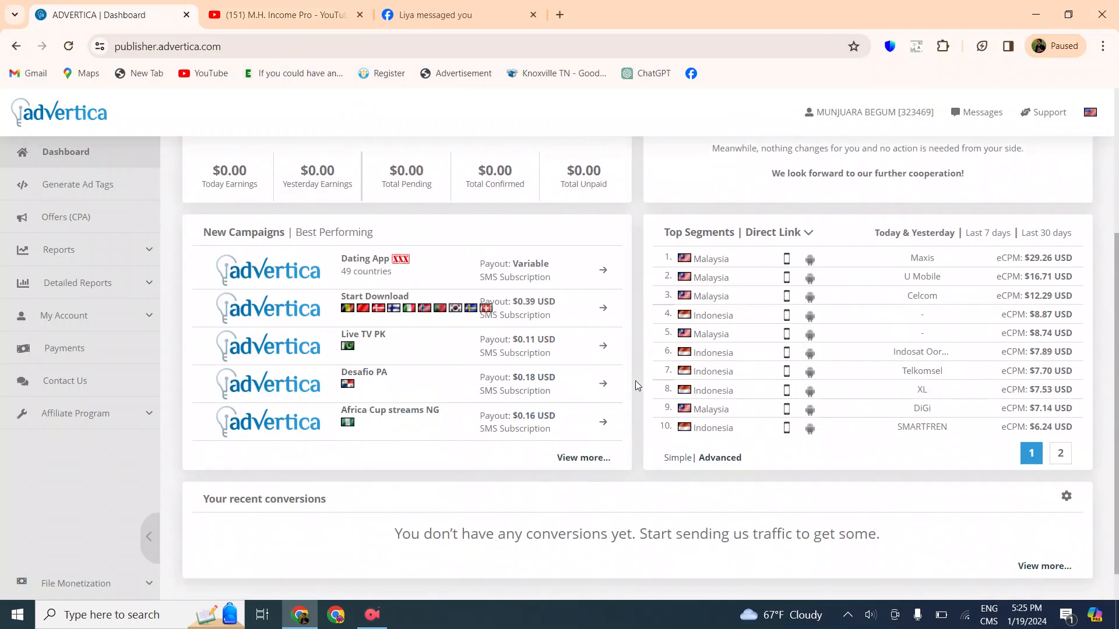
scroll(637, 382, "up", 3)
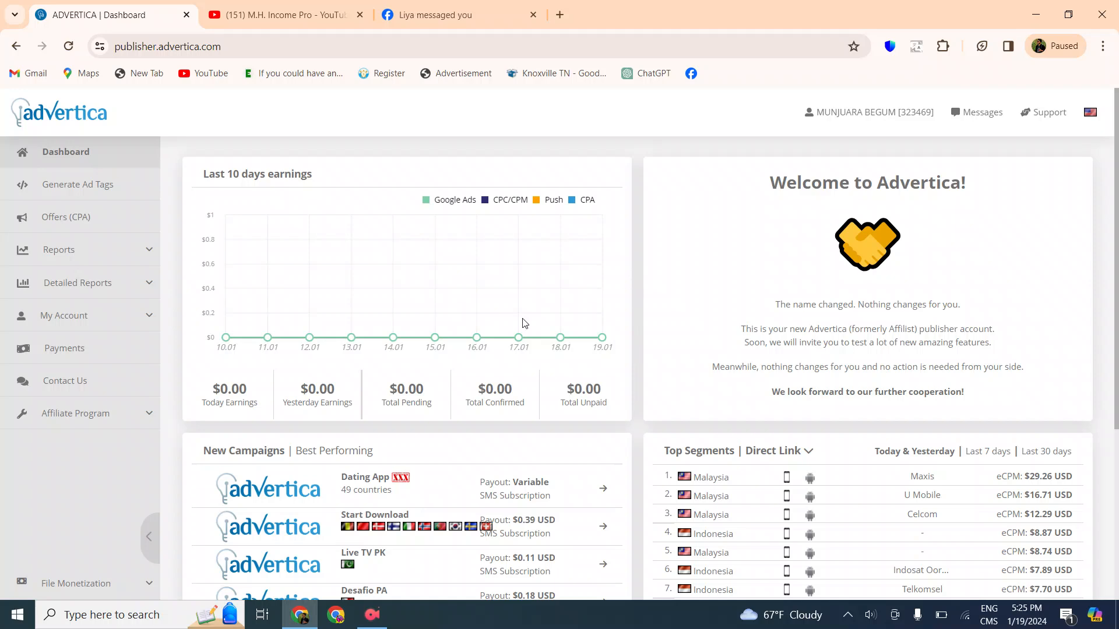
scroll(635, 324, "down", 3)
scroll(646, 303, "up", 3)
Open the Blogger posts page at blogger.com in a new browser tab
left_click(560, 14)
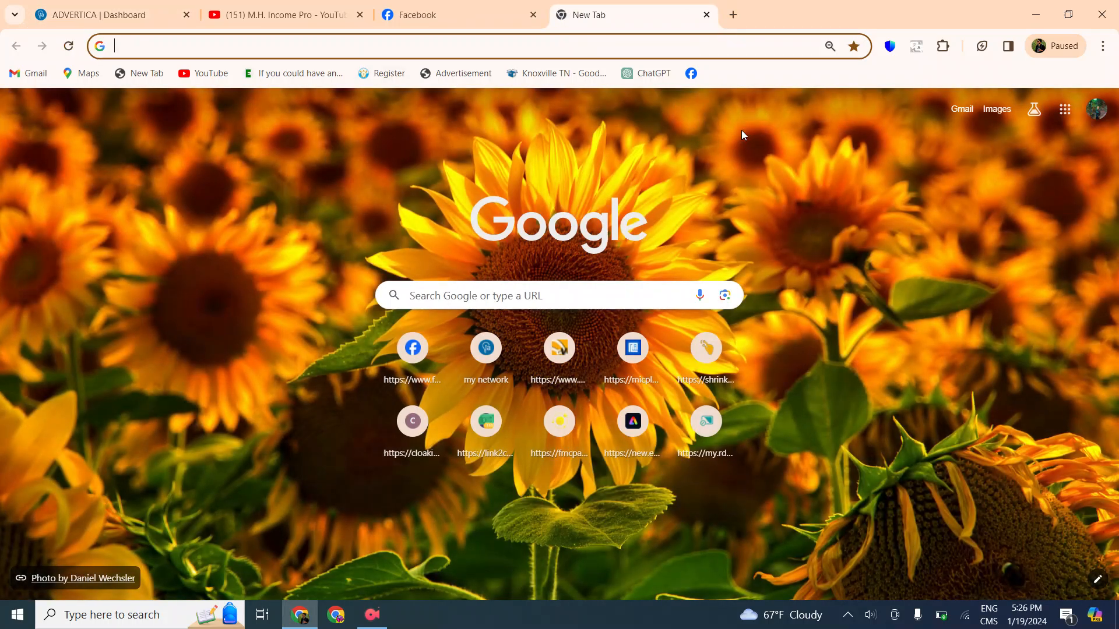
left_click(1064, 109)
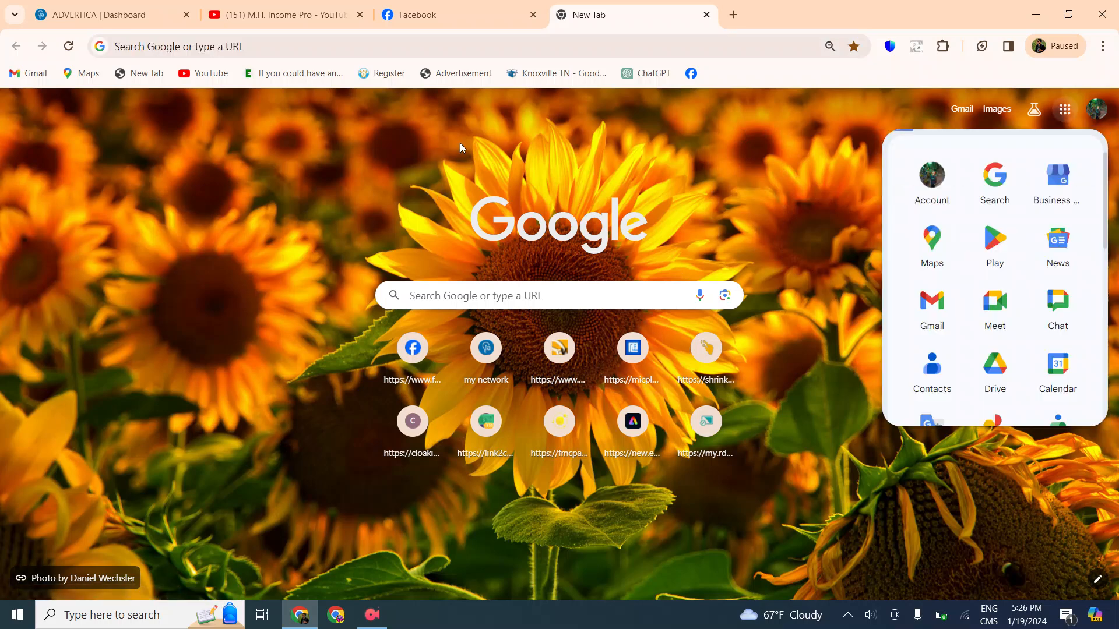
left_click(269, 48)
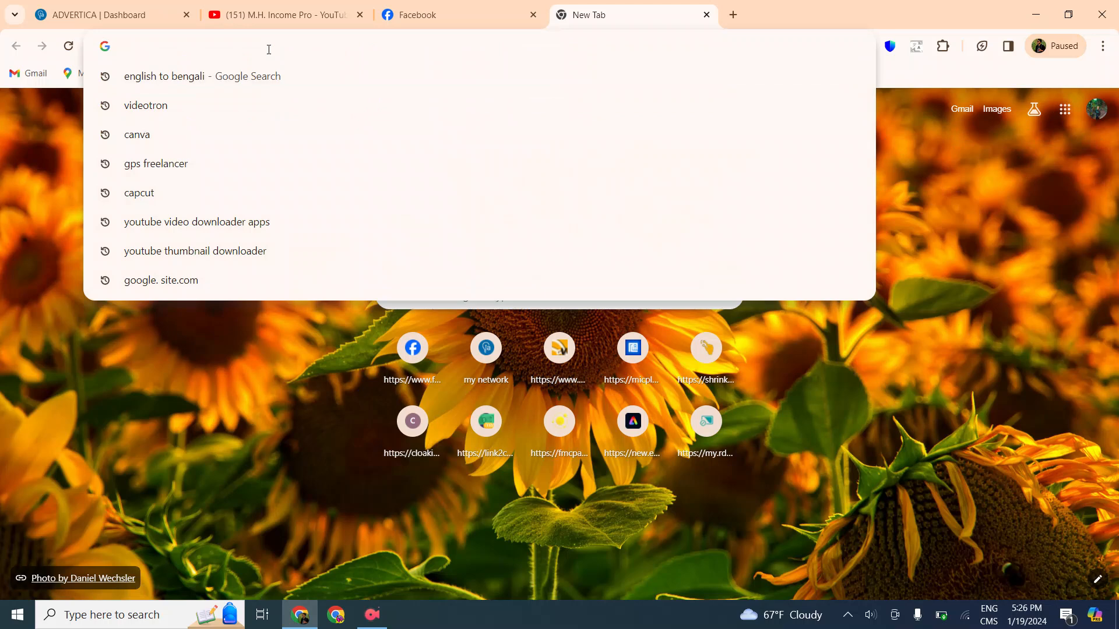
type("g")
key("BackSpace")
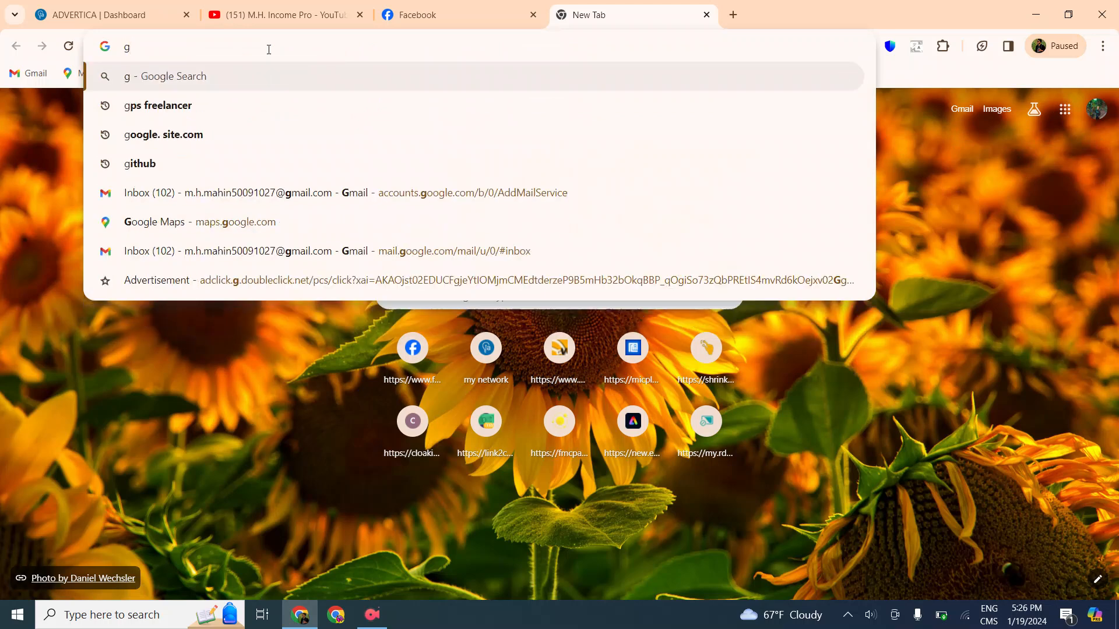
key("BackSpace")
type("blogger.com")
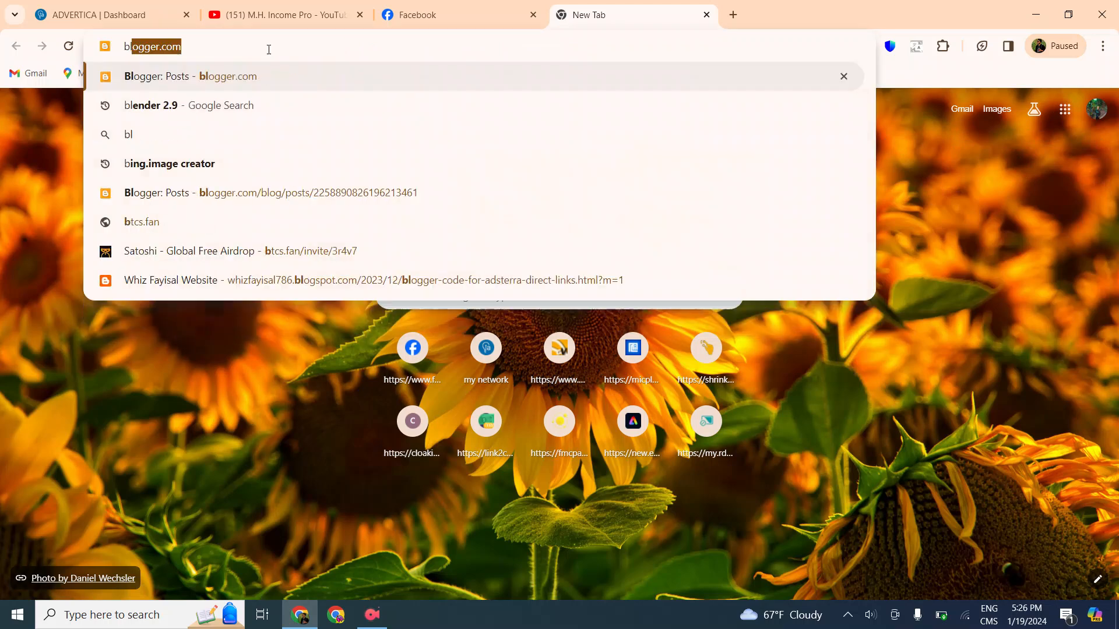
left_click(366, 81)
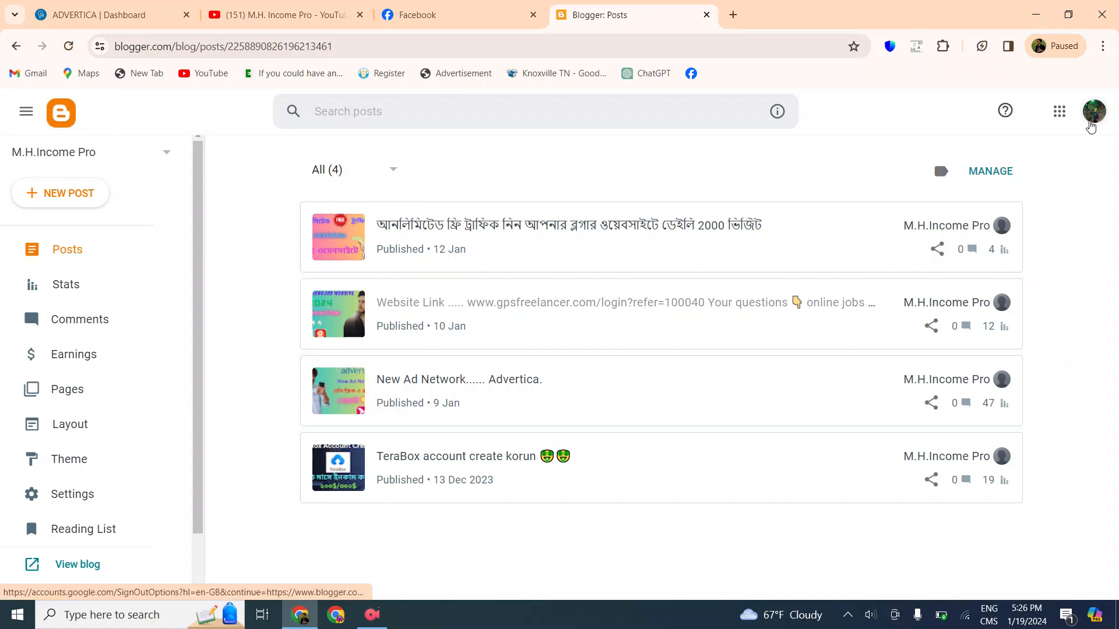
Switch Blogger to the other signed-in Google account
left_click(1094, 113)
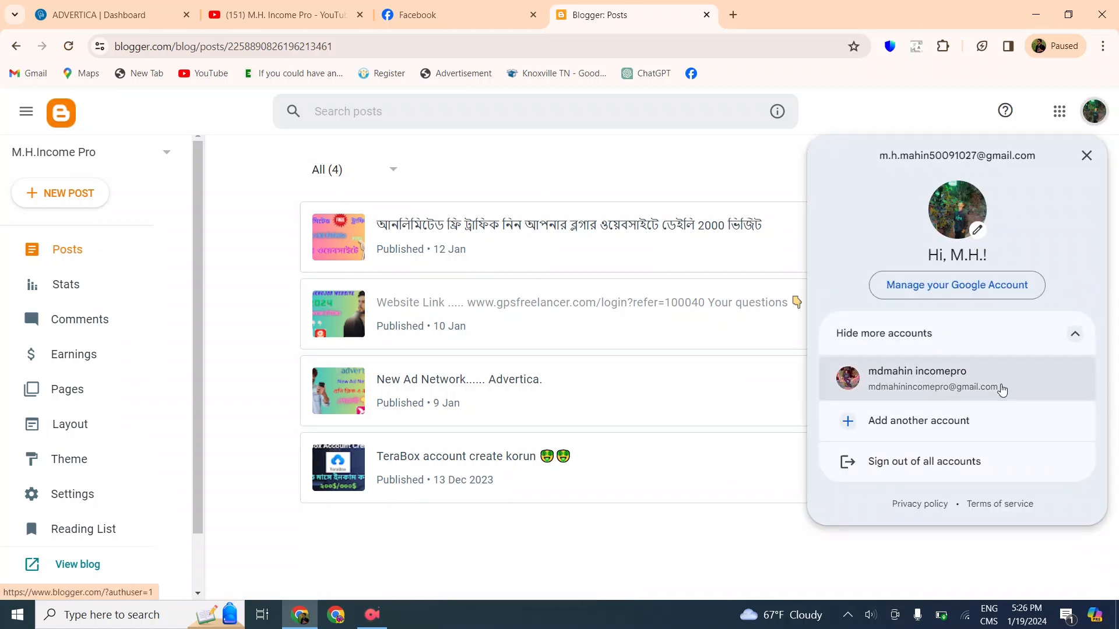
left_click(996, 387)
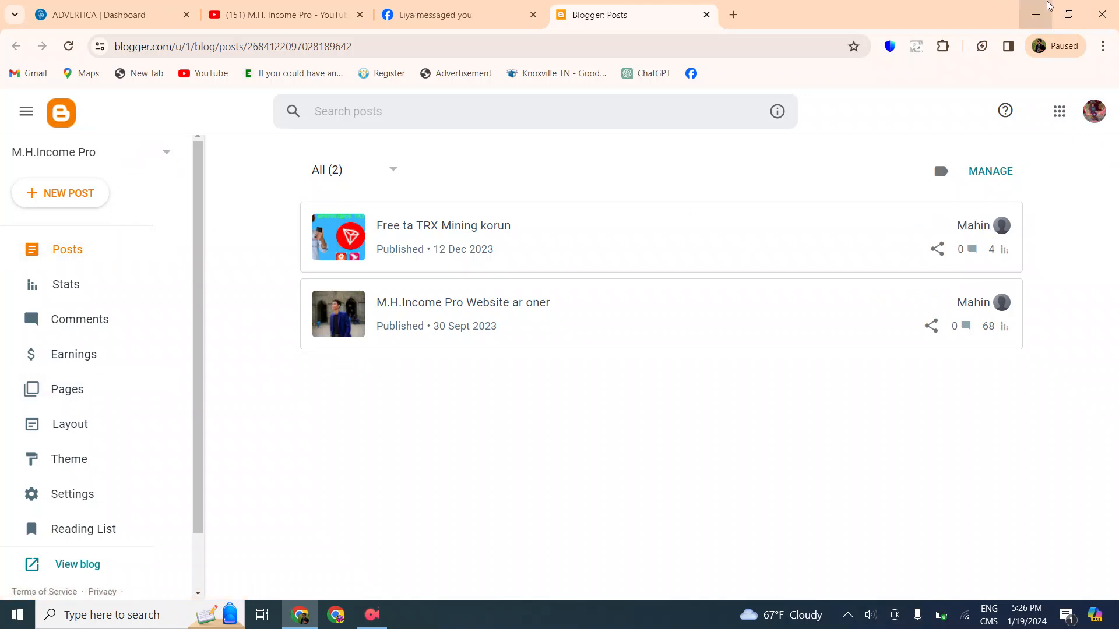
Minimize the current browser window, open the other Chrome profile's window maximized, and dismiss its Energy Saver notice
left_click(1035, 14)
right_click(515, 135)
left_click(628, 180)
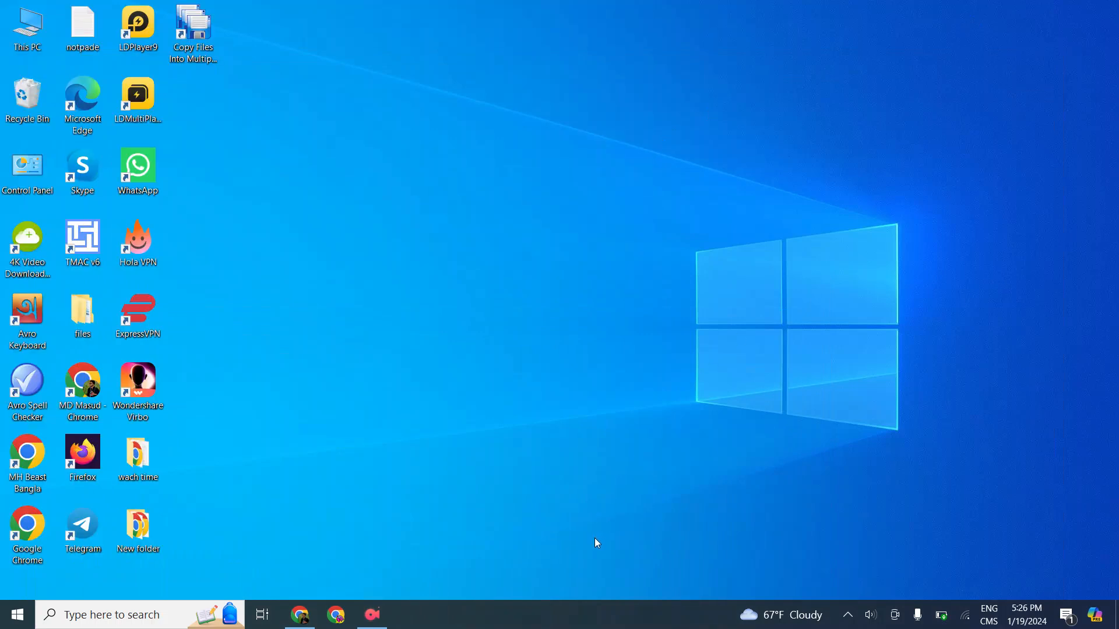
left_click(336, 614)
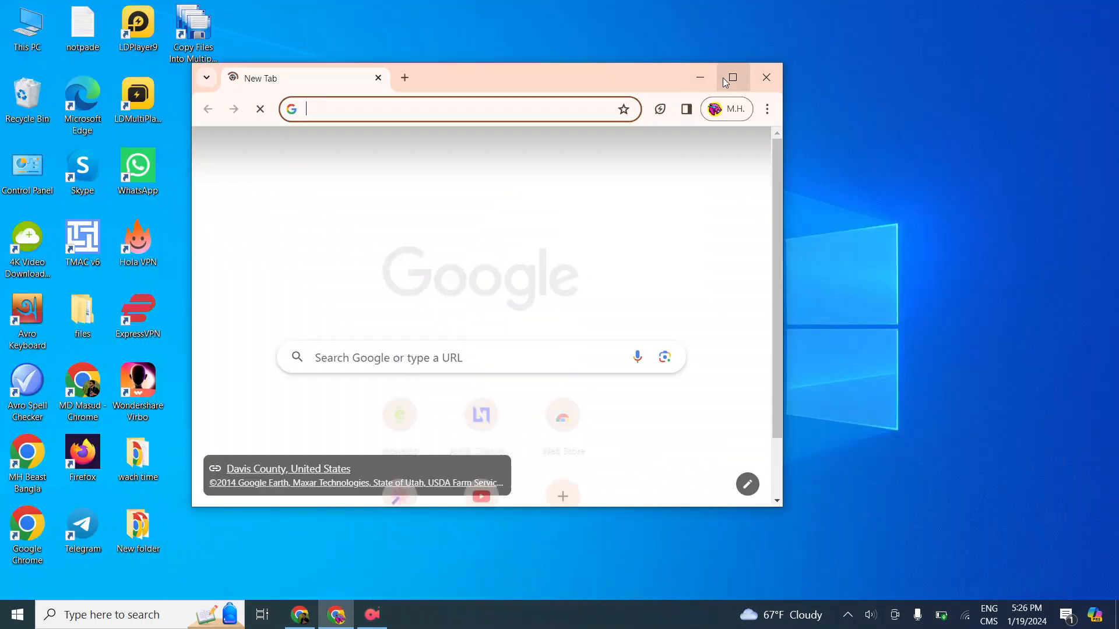
left_click(728, 77)
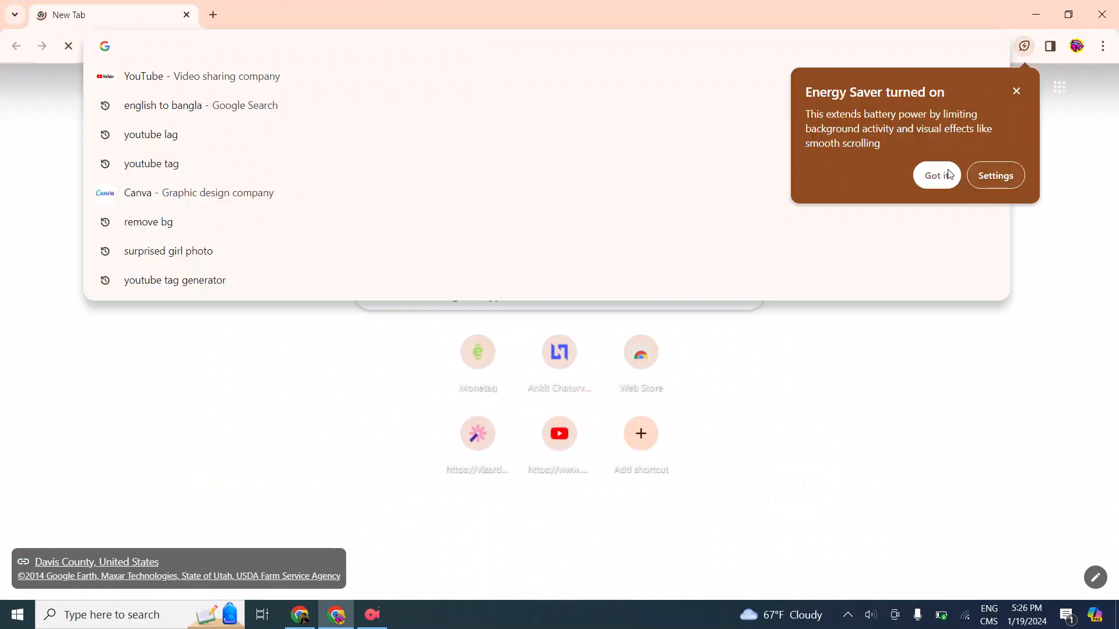
left_click(919, 181)
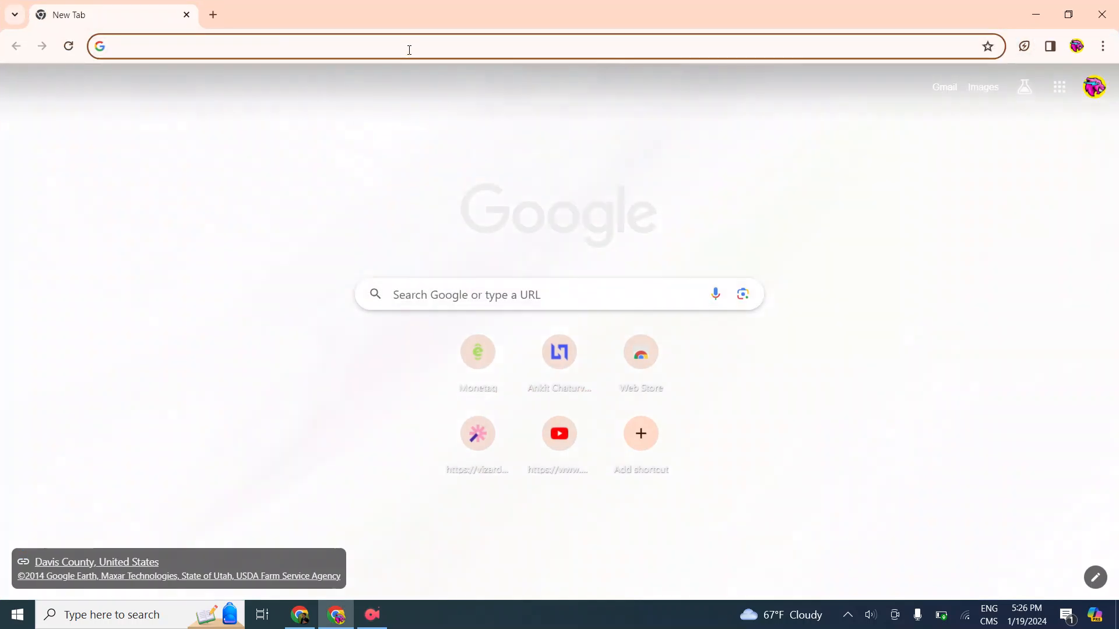
Try to reach the Blogger site by loading bloger.com
left_click(409, 49)
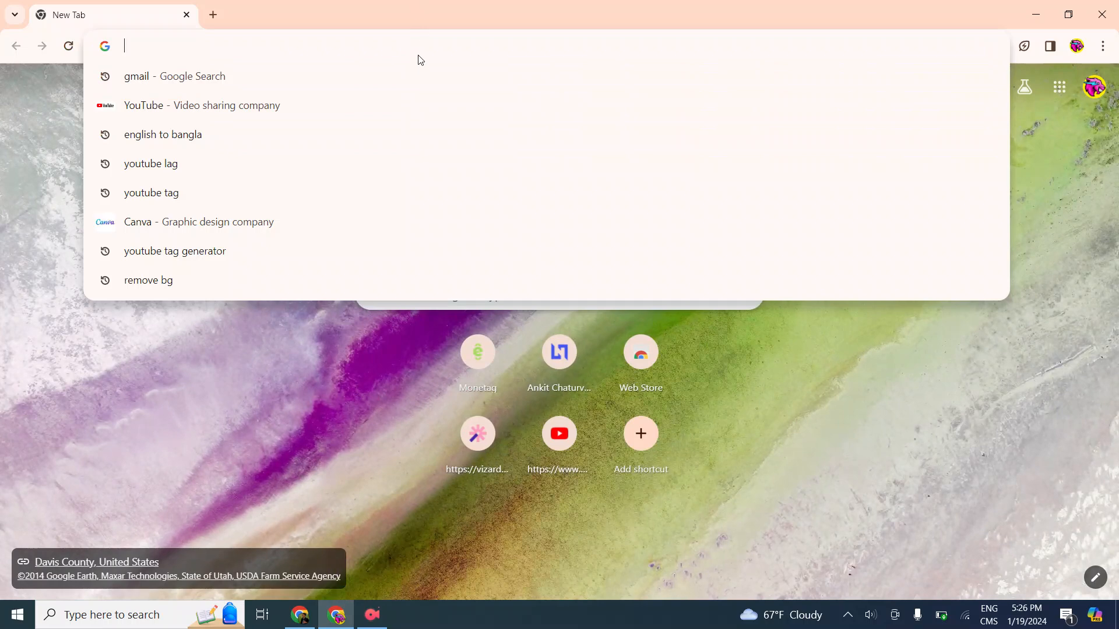
type("bol")
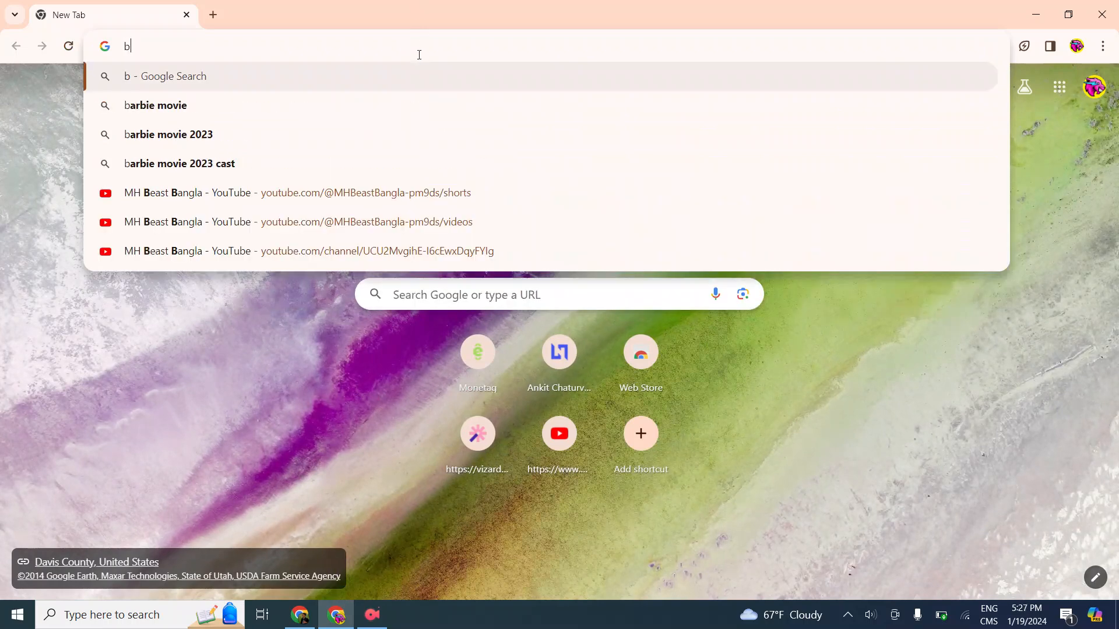
key("BackSpace")
key("BackSpace")
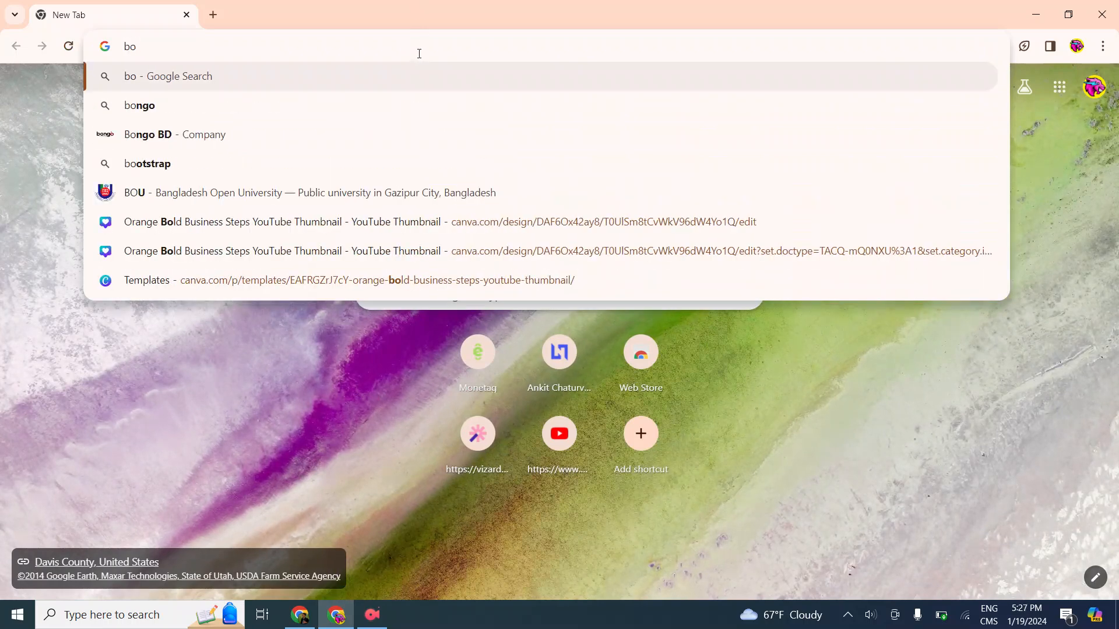
type("lo")
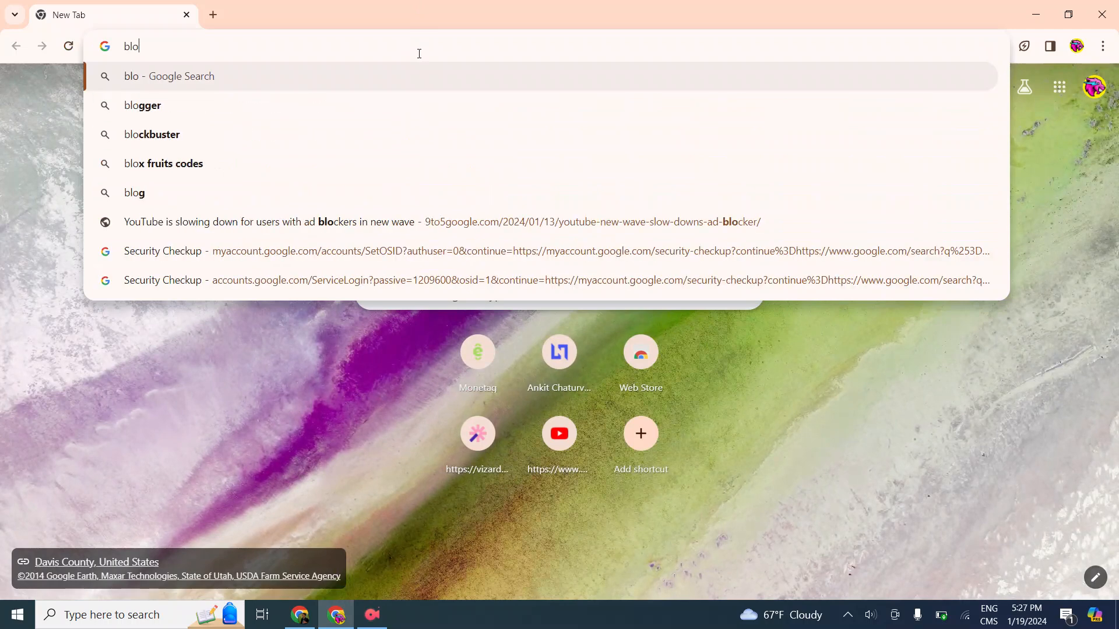
type("ger")
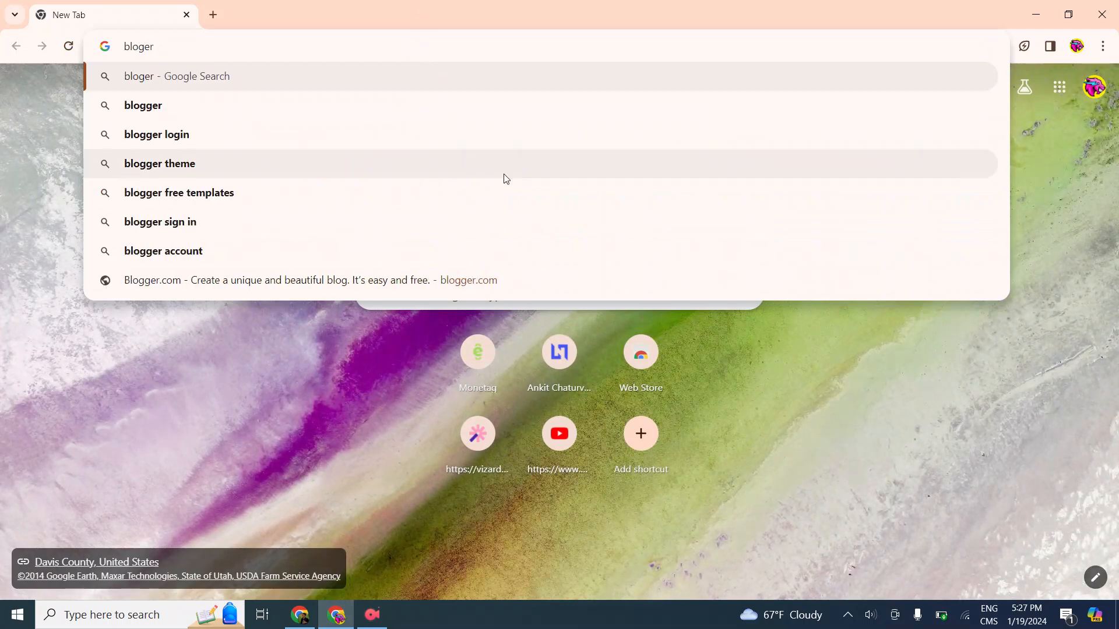
type(".")
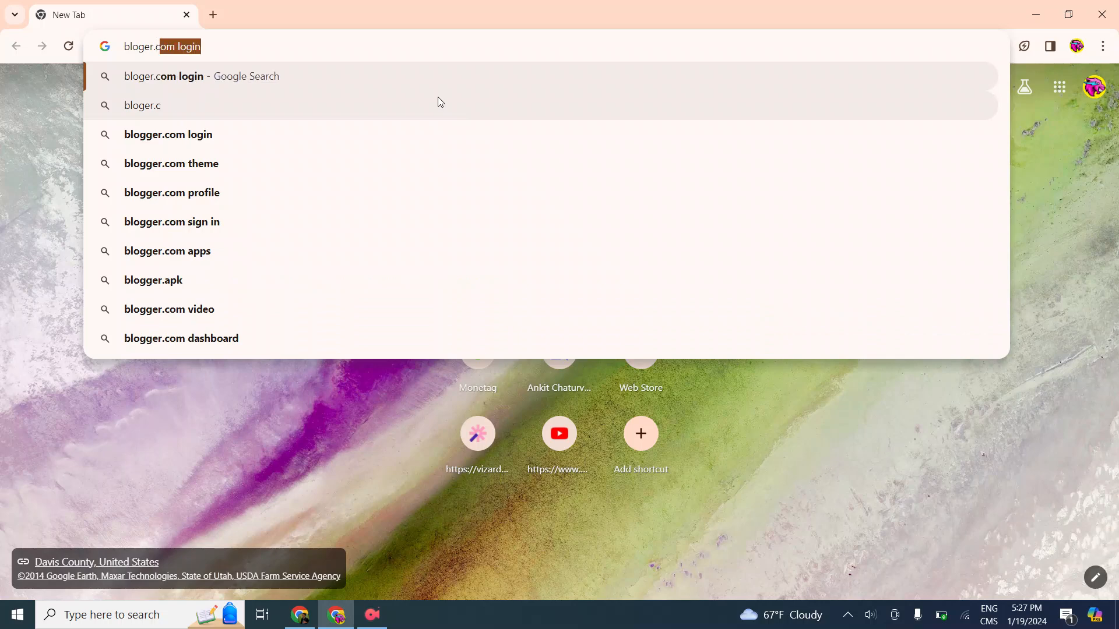
type("com")
key("Return")
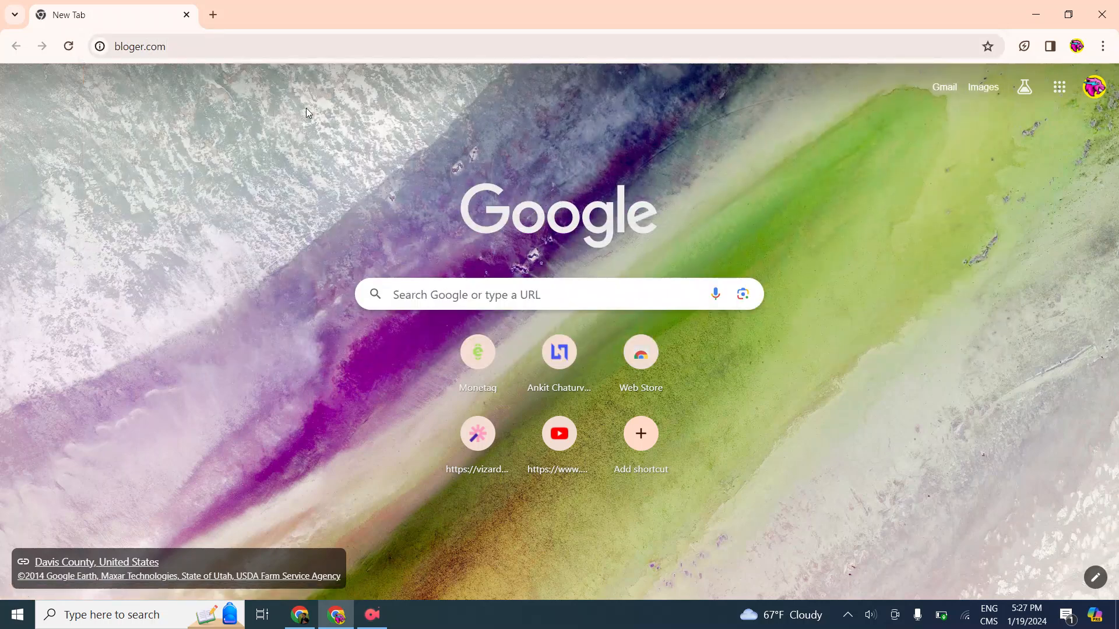
left_click(275, 44)
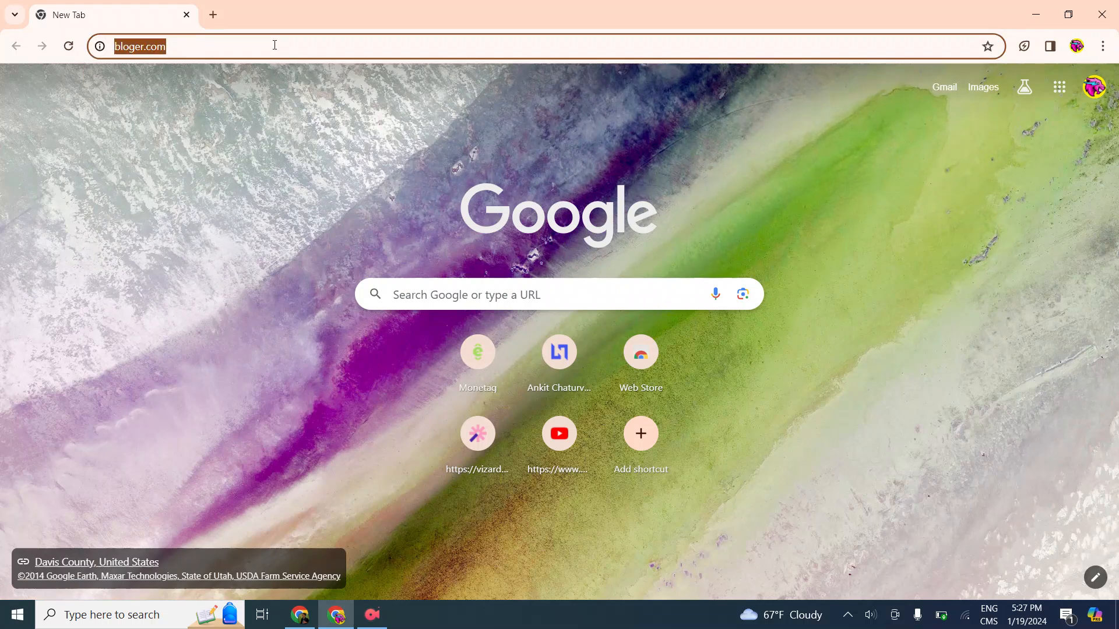
key("Return")
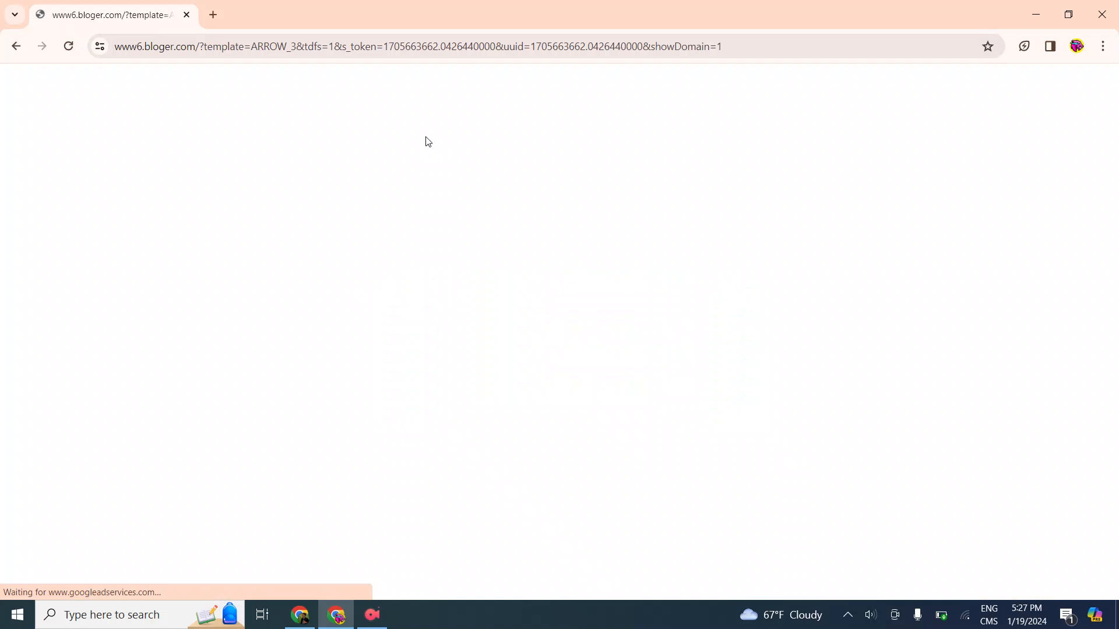
Try the Create Blog link on the bloger.com page and go back to the new tab page
scroll(534, 263, "down", 2)
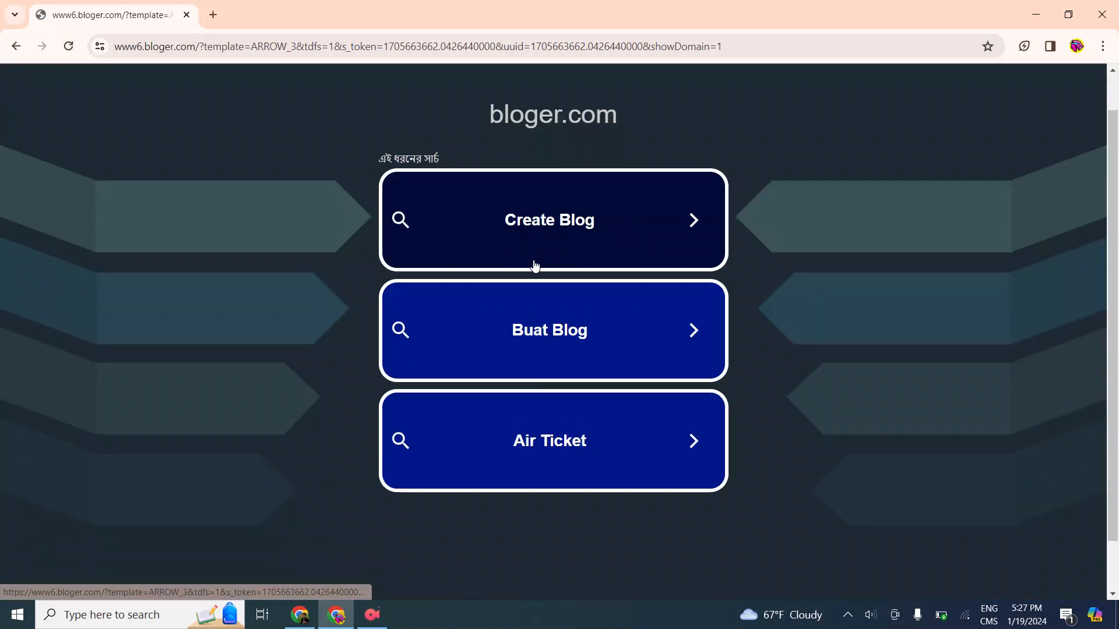
scroll(801, 297, "up", 2)
scroll(785, 263, "down", 2)
left_click(644, 213)
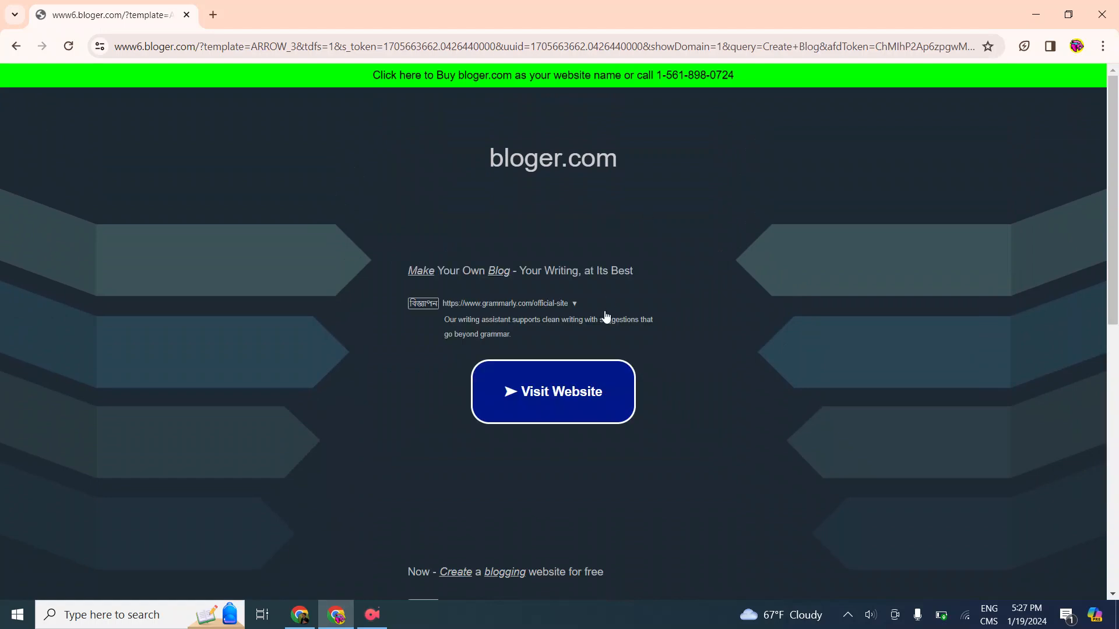
left_click(5, 44)
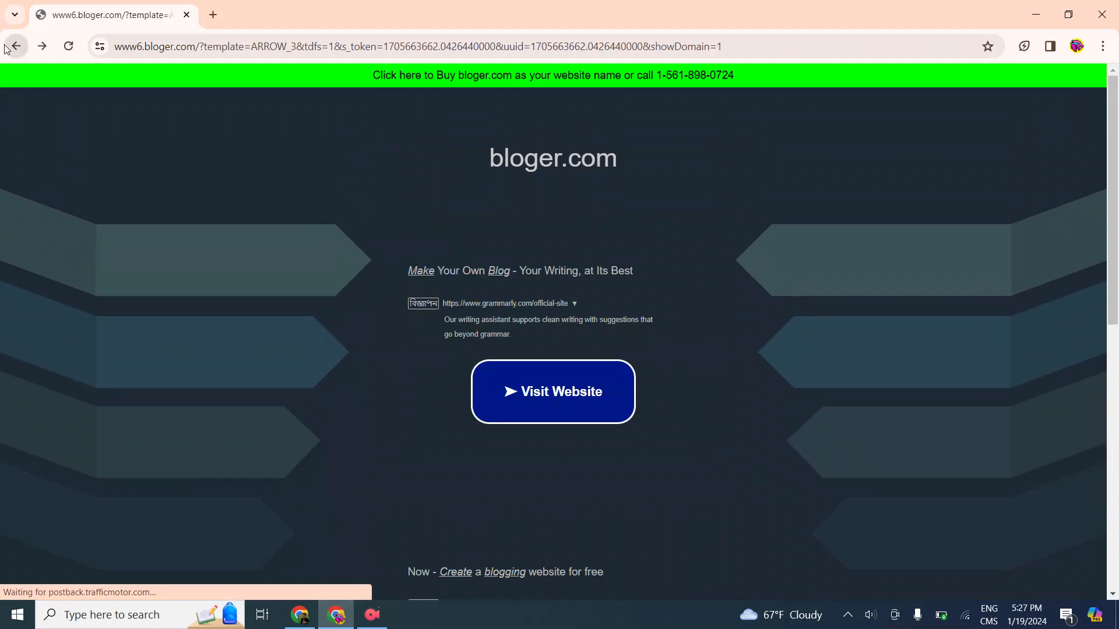
left_click(3, 47)
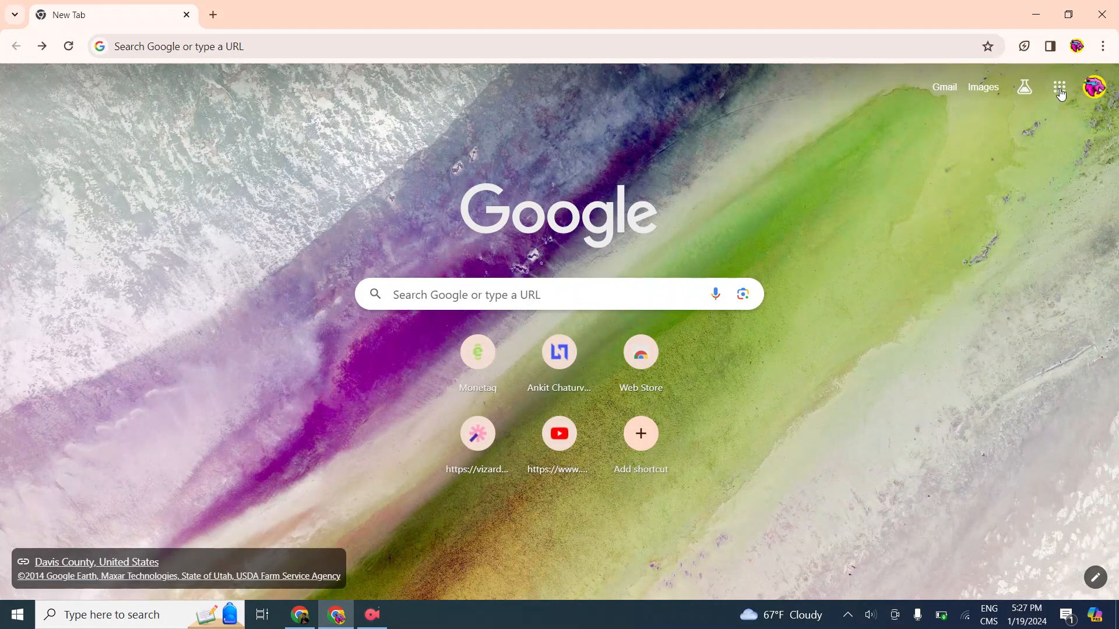
Open Blogger from the Google apps list
left_click(1059, 88)
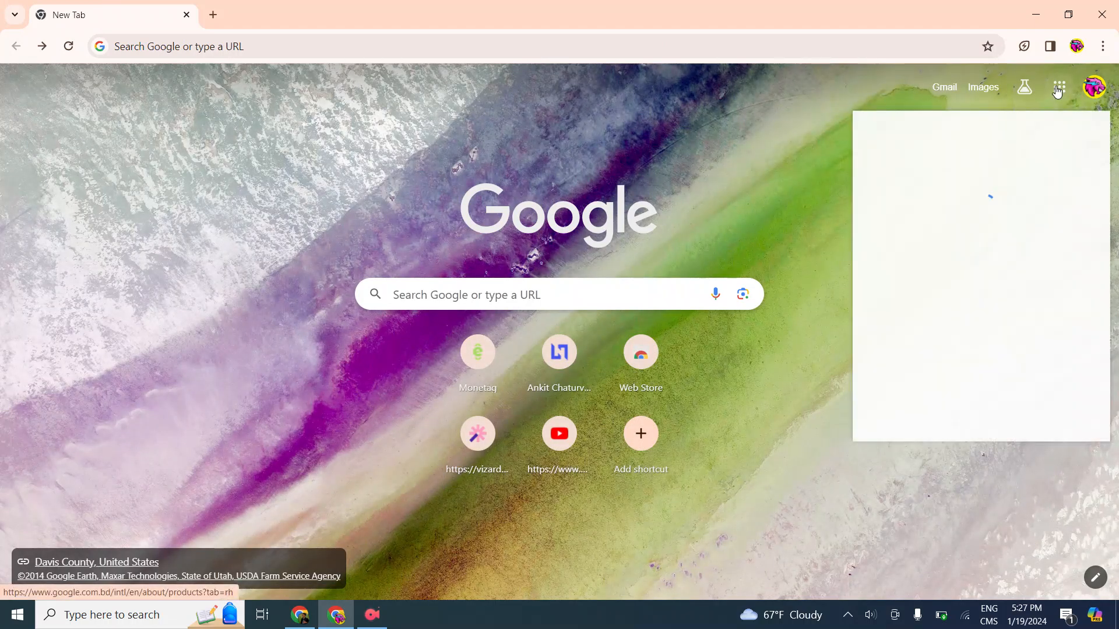
scroll(984, 287, "down", 3)
scroll(1068, 320, "down", 4)
left_click(991, 341)
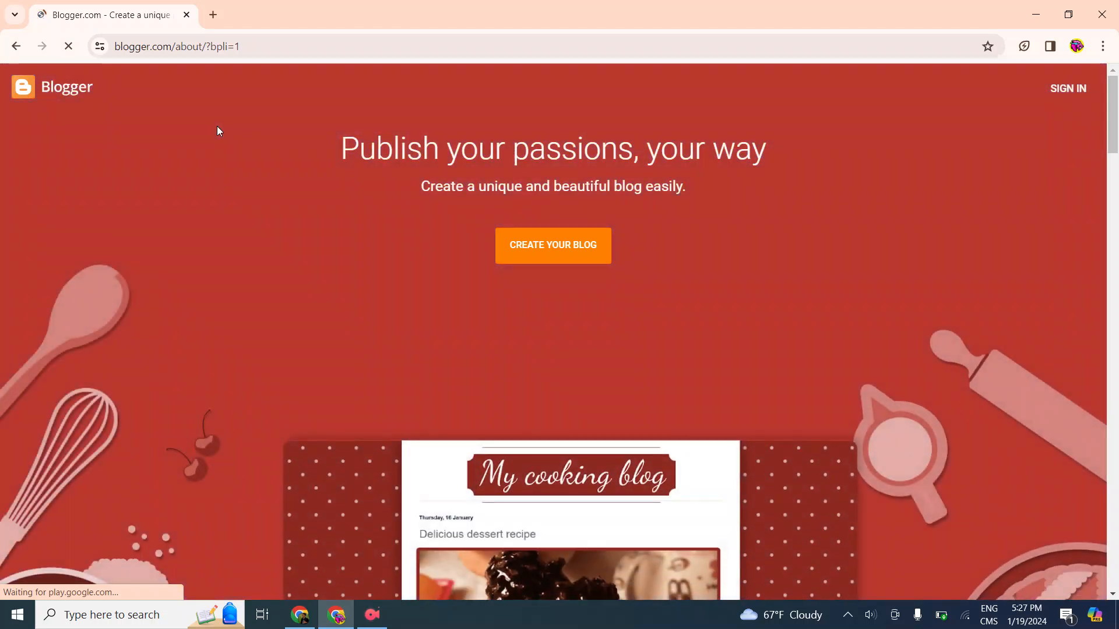
Look over the Blogger landing page and start creating a blog
scroll(641, 268, "down", 1)
scroll(627, 320, "up", 1)
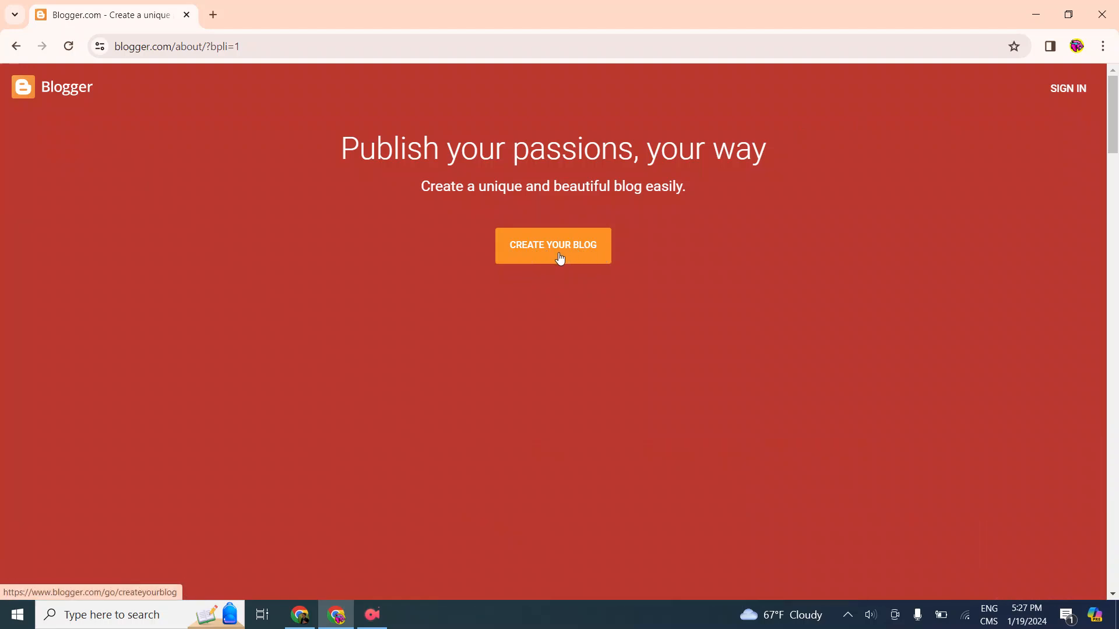
scroll(665, 288, "down", 5)
scroll(698, 285, "up", 5)
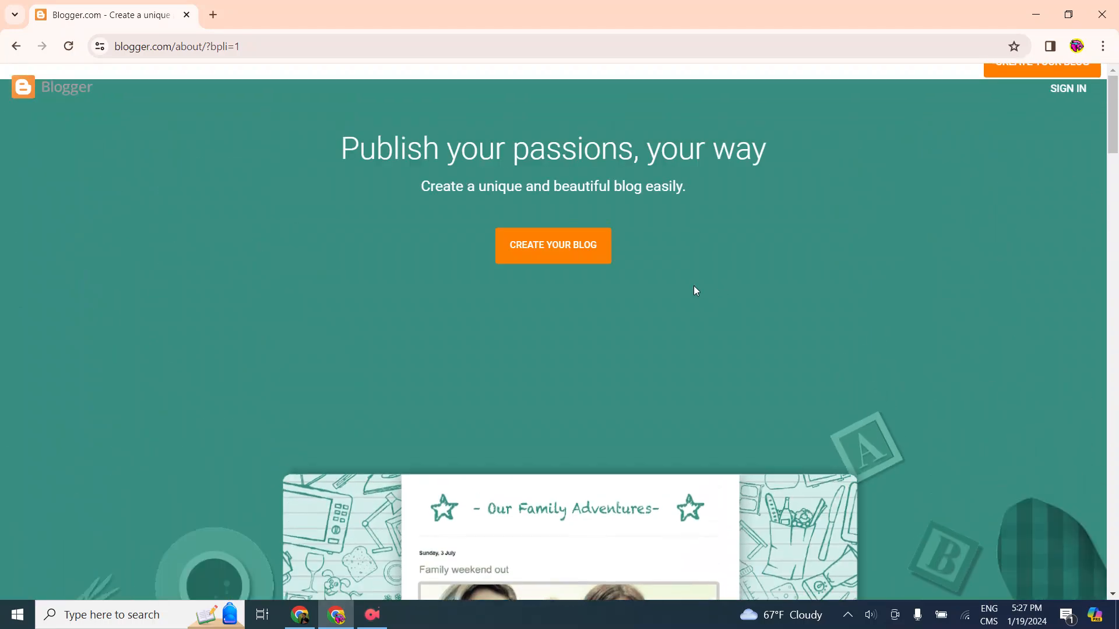
scroll(571, 236, "down", 5)
scroll(697, 375, "up", 5)
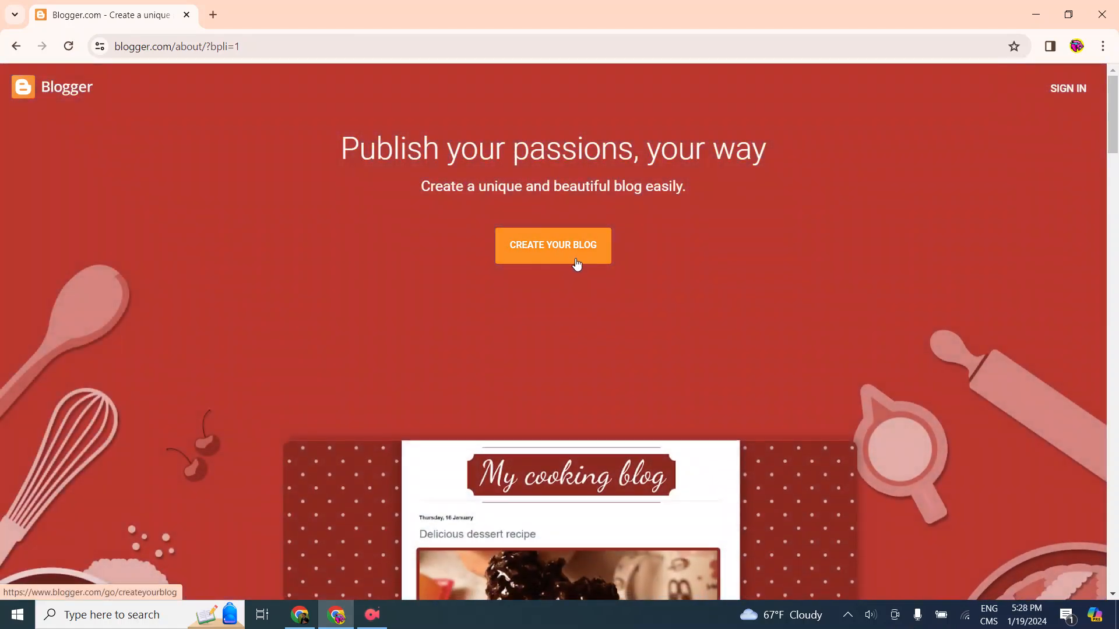
left_click(577, 262)
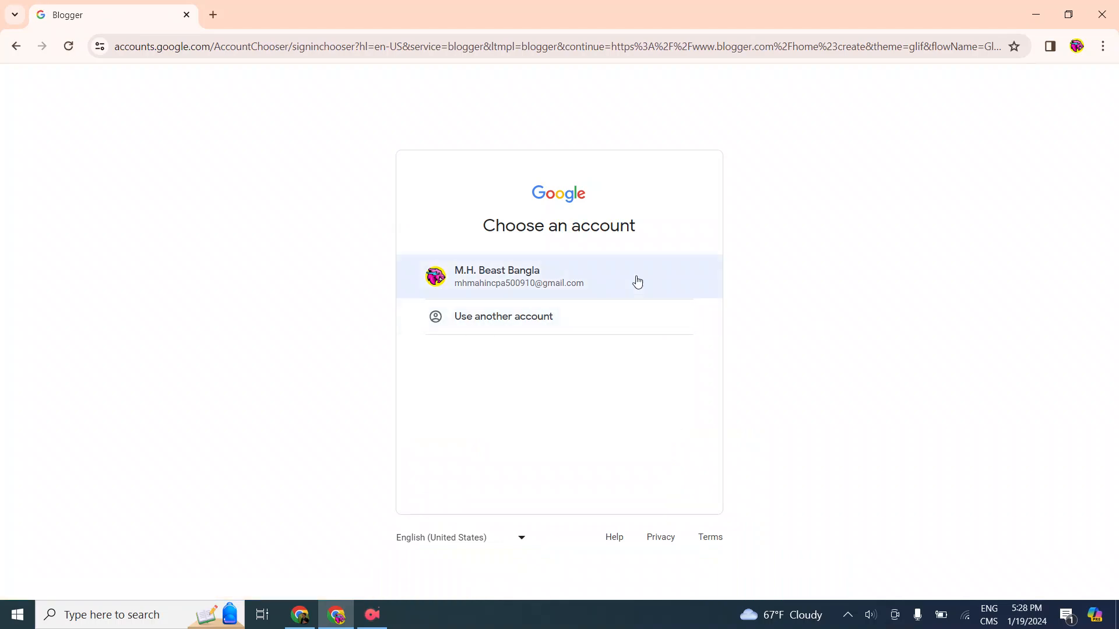
Choose the M.H. Beast Bangla Google account and sign in with the account password
left_click(421, 279)
left_click(528, 276)
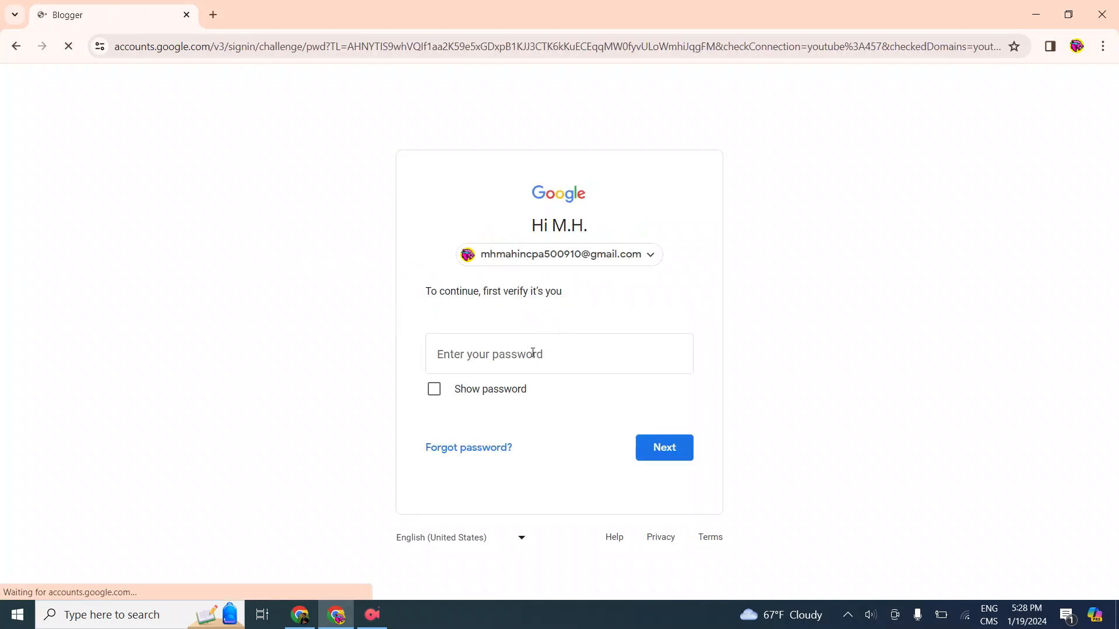
left_click(532, 352)
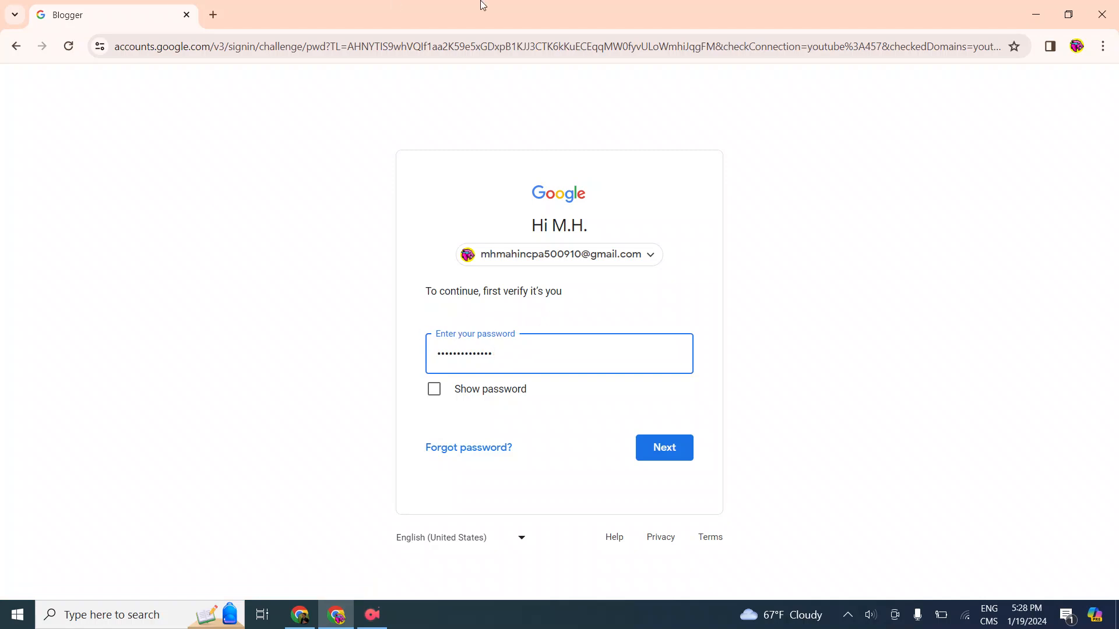
left_click(691, 454)
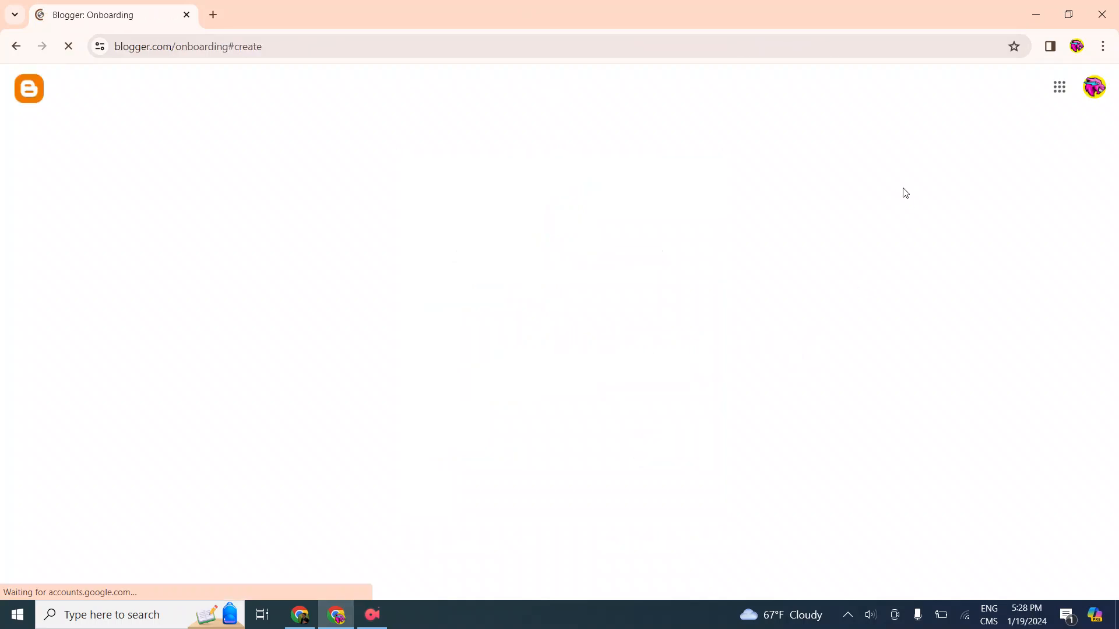
Dismiss the European Union cookie notice on the blog setup page
scroll(528, 331, "down", 3)
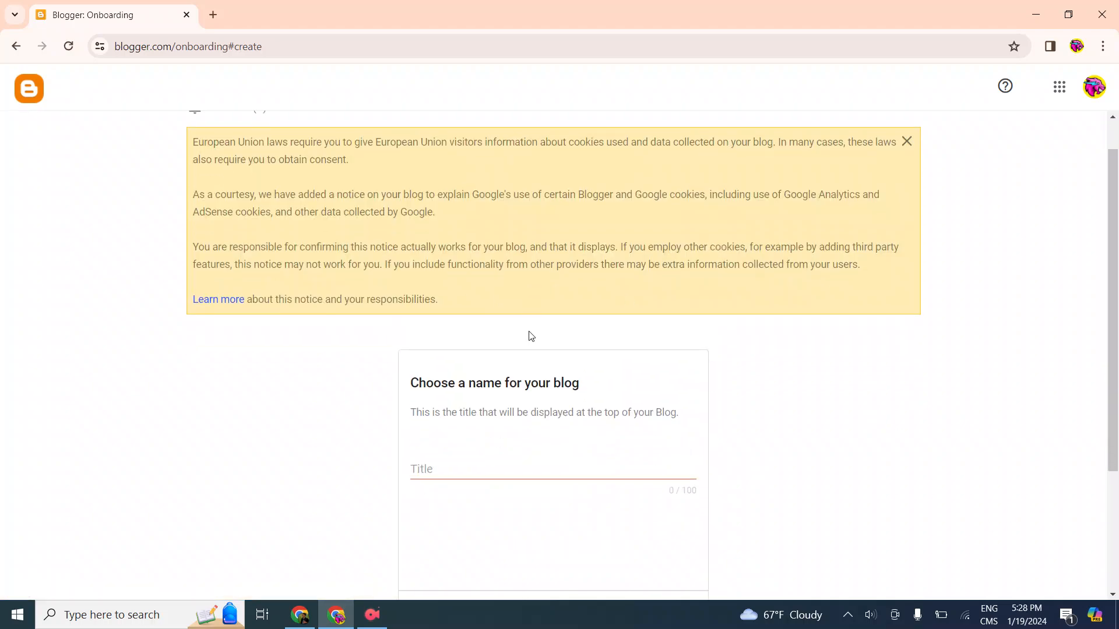
scroll(890, 300, "up", 3)
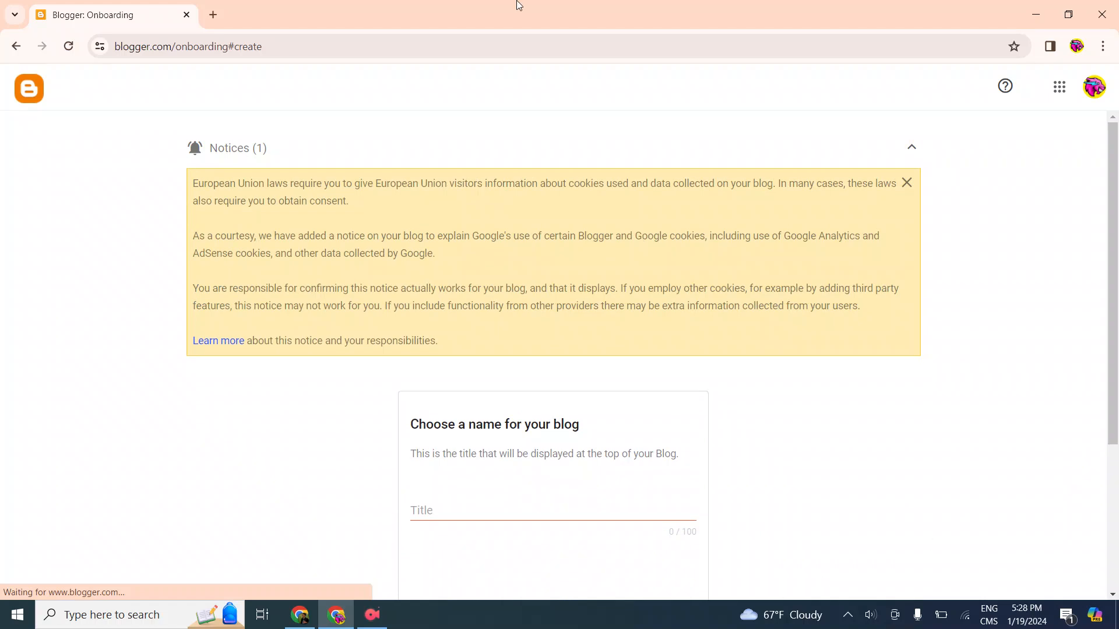
left_click(905, 183)
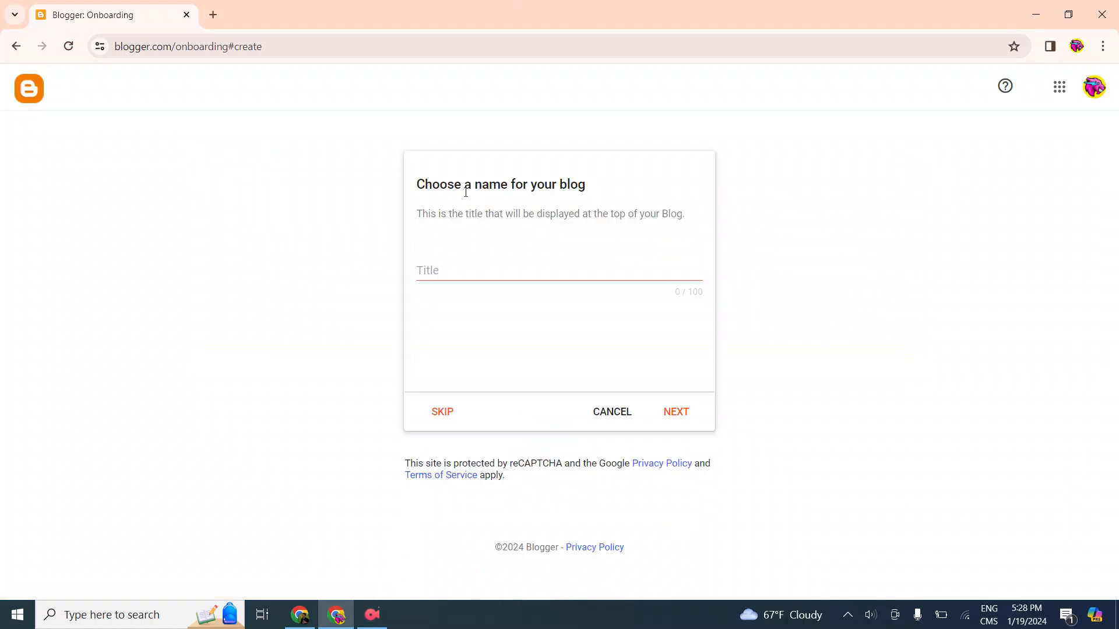
Set the new blog's title to mhincomepro and continue to the URL choice
left_click(486, 271)
type("ma")
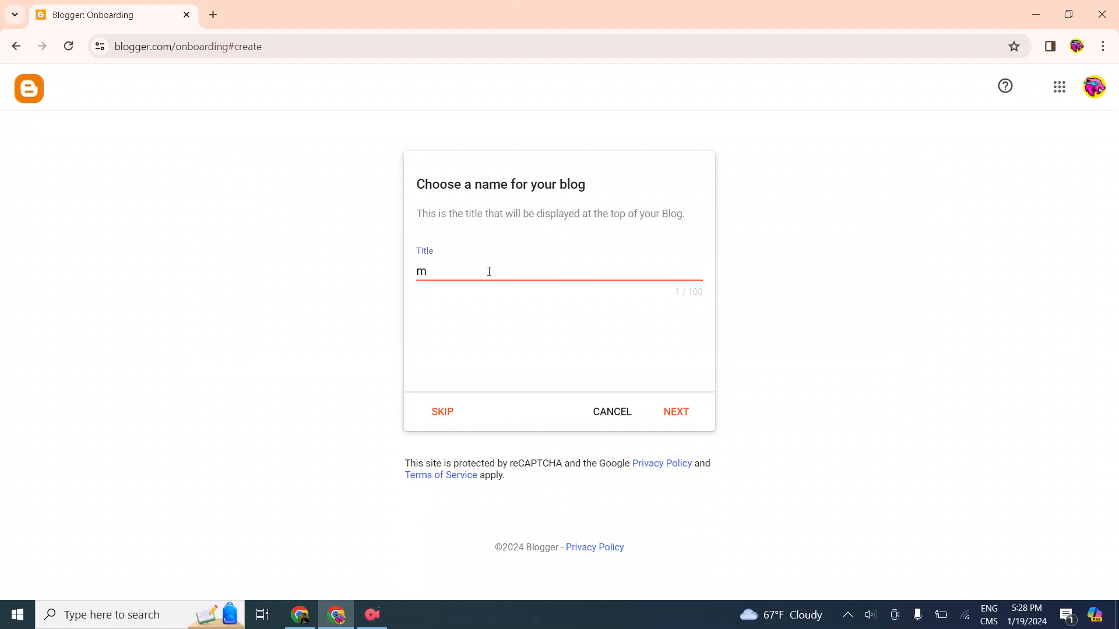
key("BackSpace")
key("BackSpace")
type("m.")
key("BackSpace")
type("hincomepro")
left_click(674, 423)
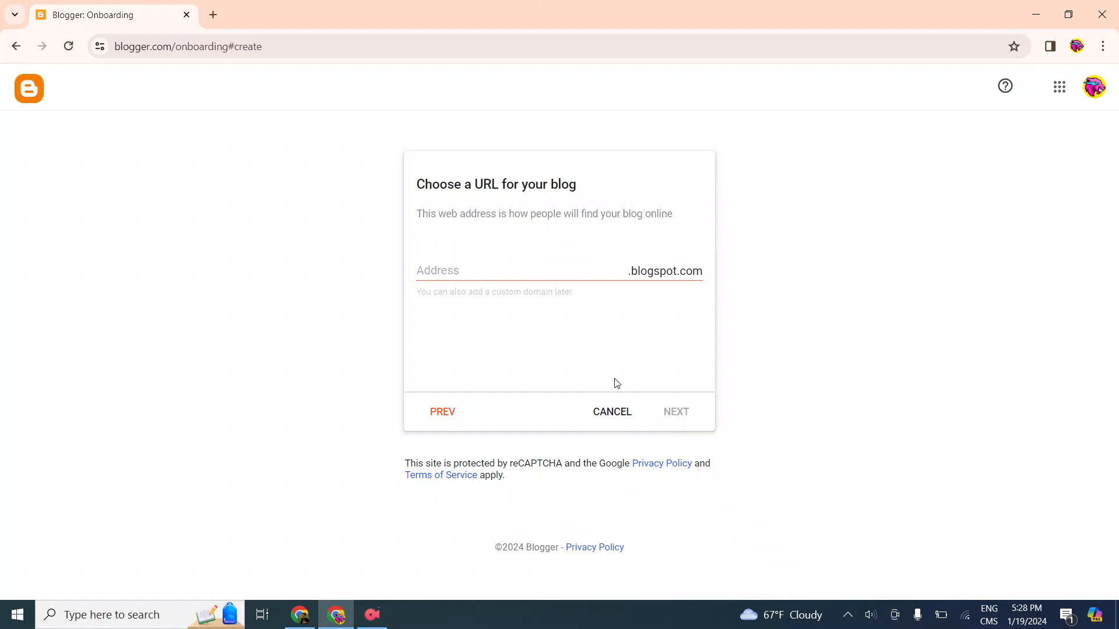
Try mhincomepro as the blogspot.com address, then replace it with mhincomepr followed by the owner's first name
left_click(497, 276)
type("m")
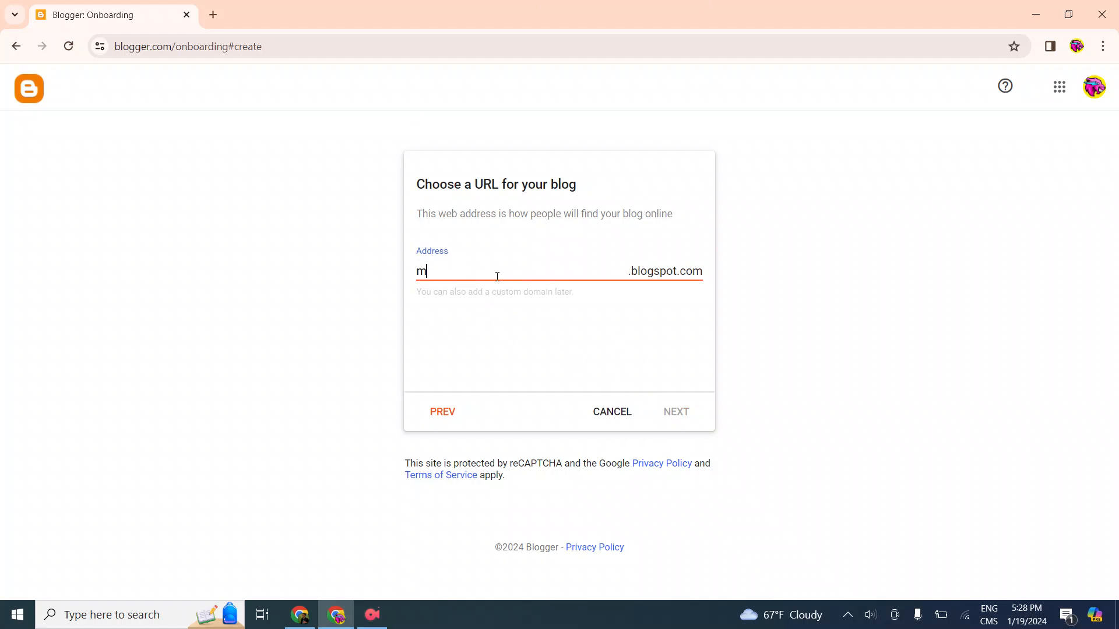
type("hincomepro")
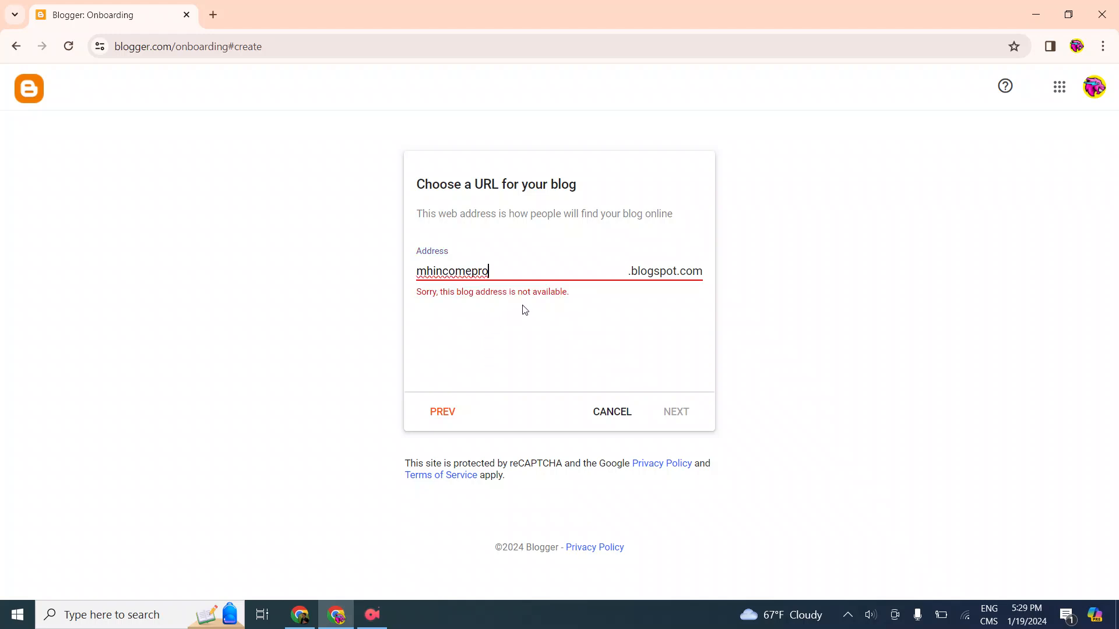
type("6")
key("BackSpace")
key("BackSpace")
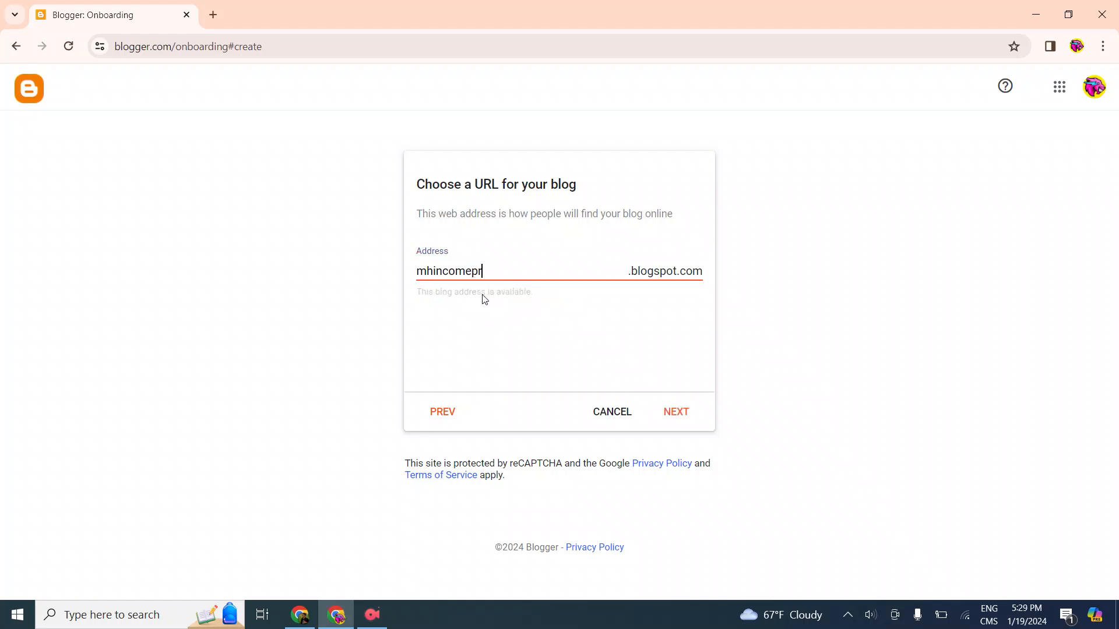
type("mahin")
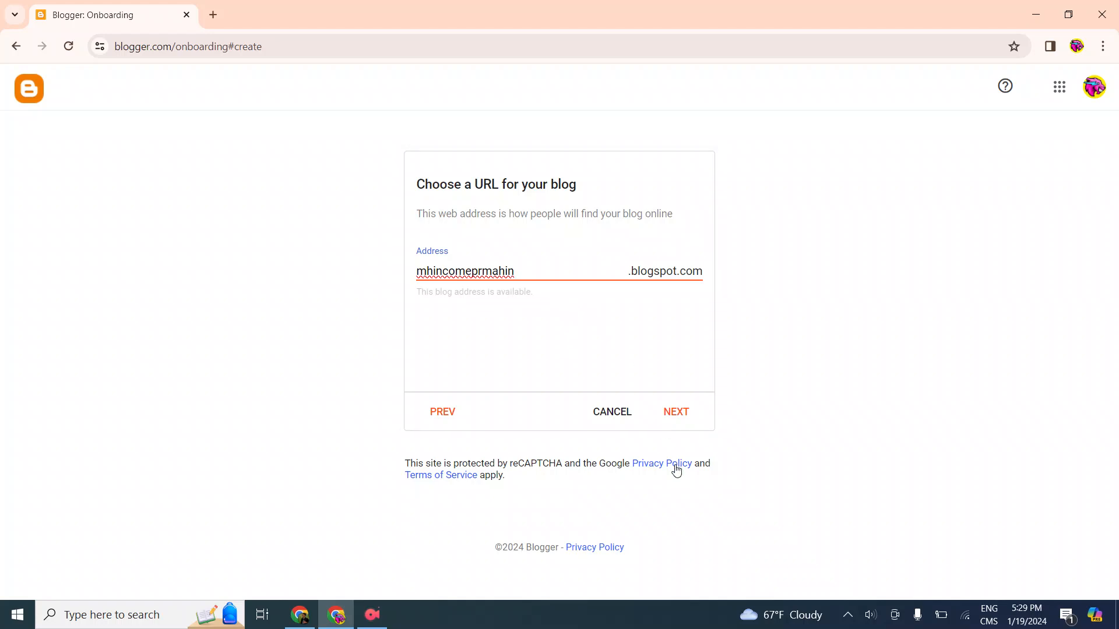
Accept the available blog address, enter the display name and finish creating the blog
left_click(677, 419)
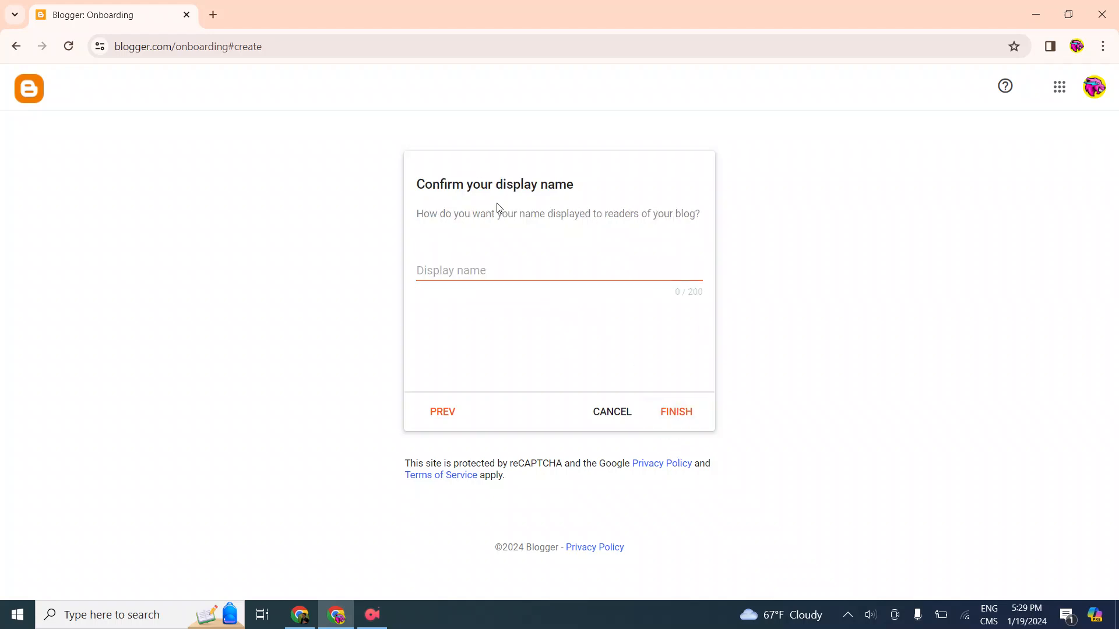
left_click(488, 269)
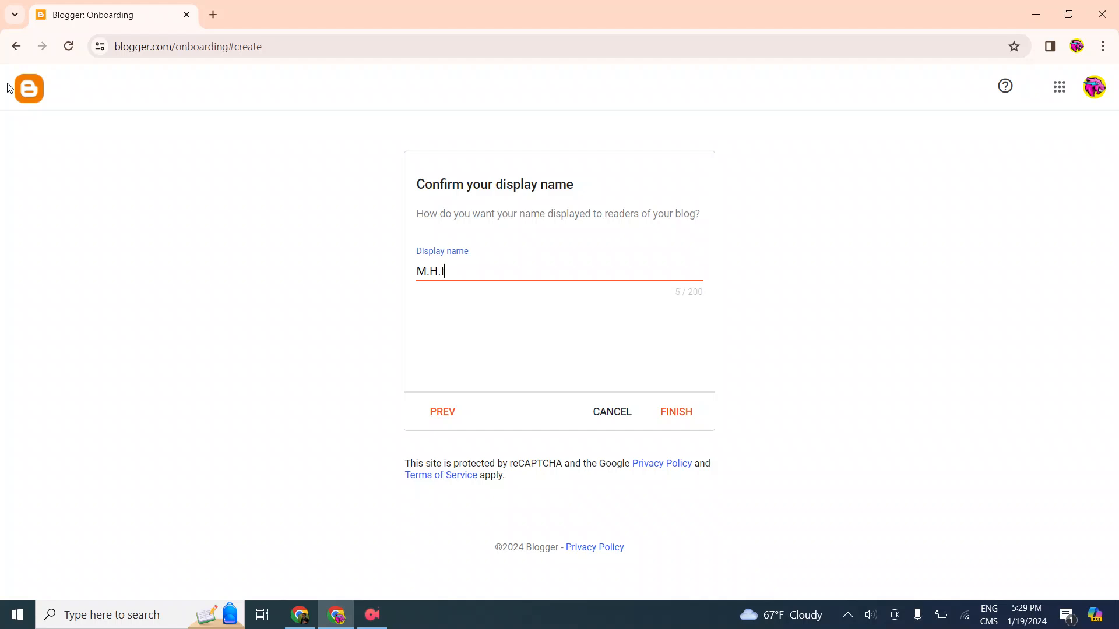
type("ome Pro")
left_click(696, 416)
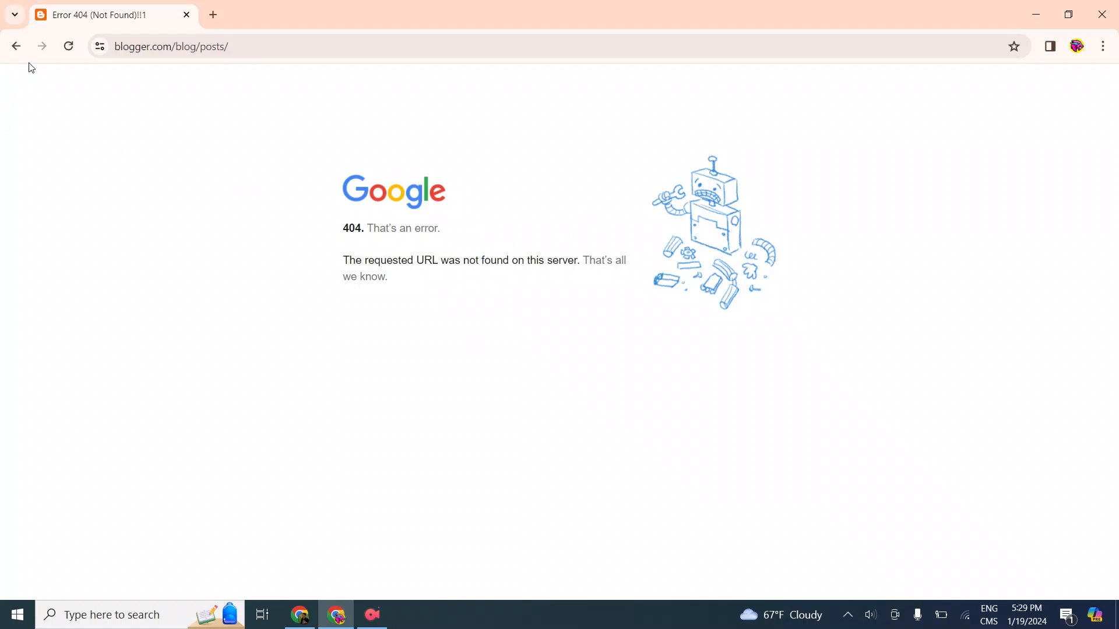
Reload the error page, then go back and reopen blog setup with the M.H. Beast Bangla account
left_click(68, 46)
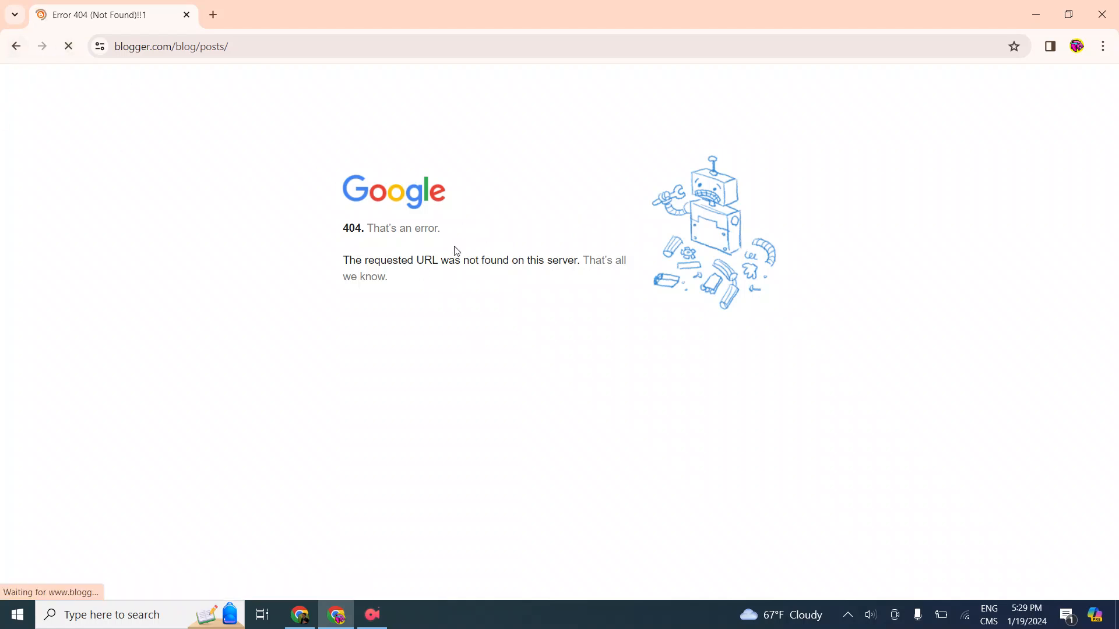
left_click(2, 47)
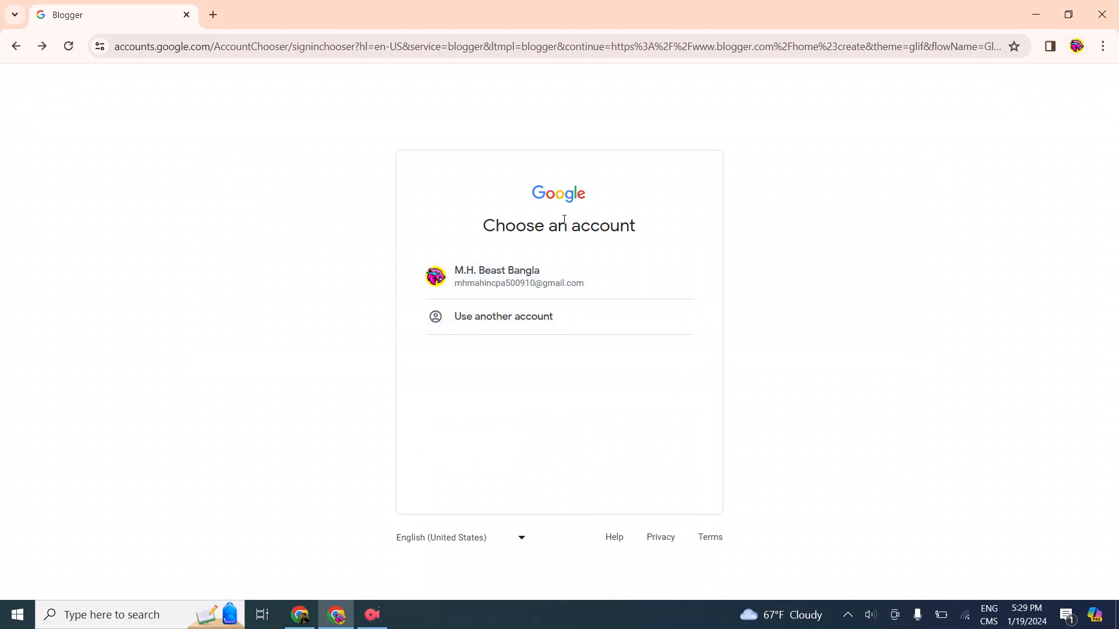
left_click(597, 269)
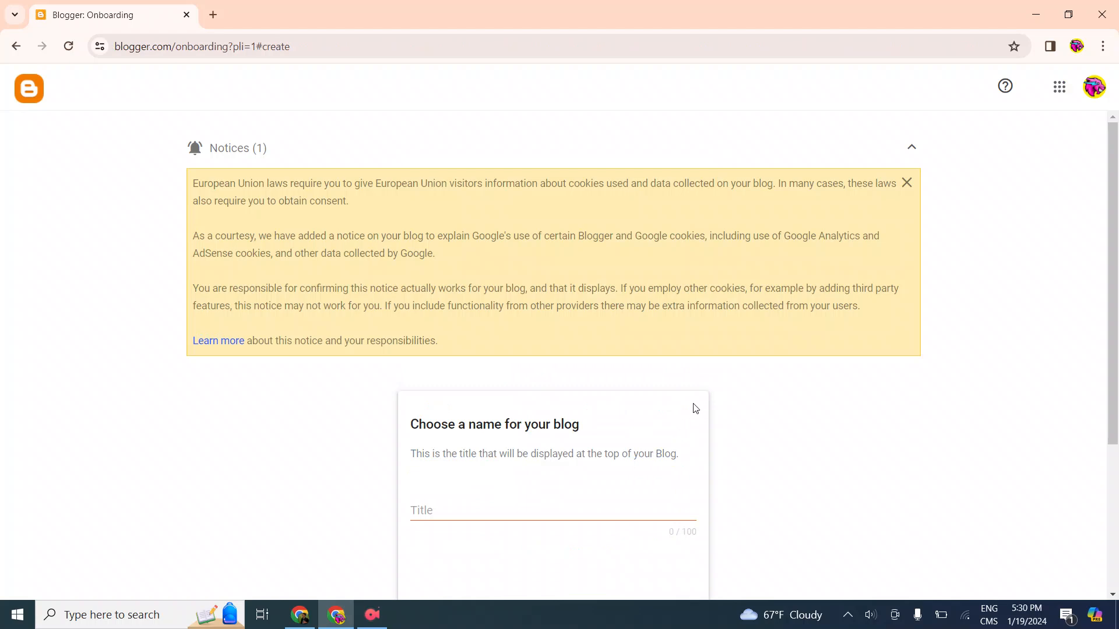
Dismiss the European Union cookie notice and select the blog title field
left_click(905, 182)
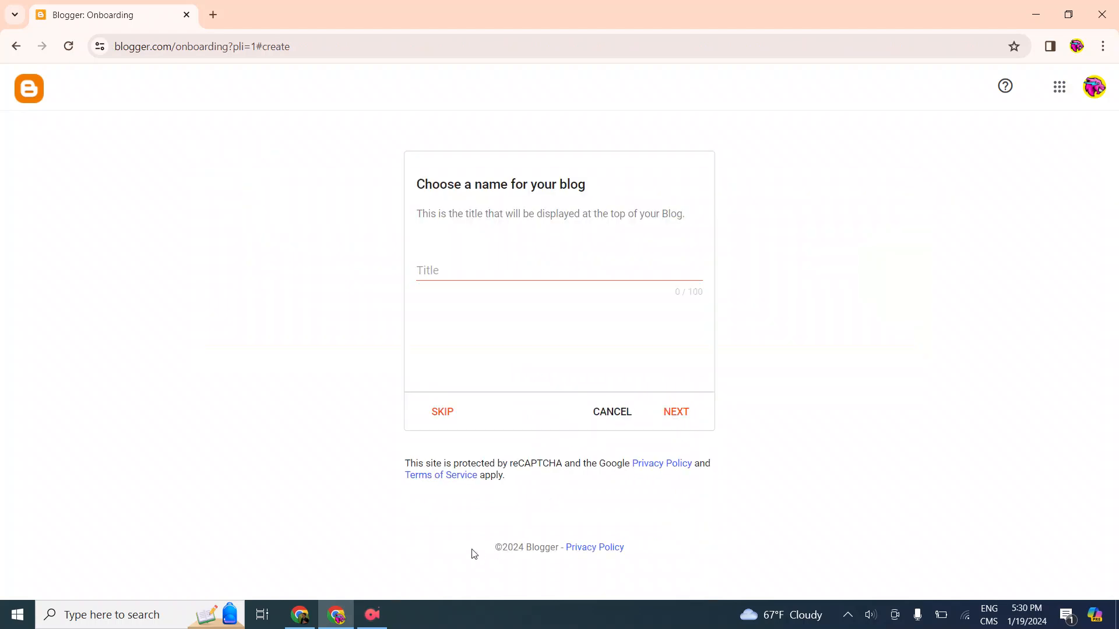
left_click(486, 268)
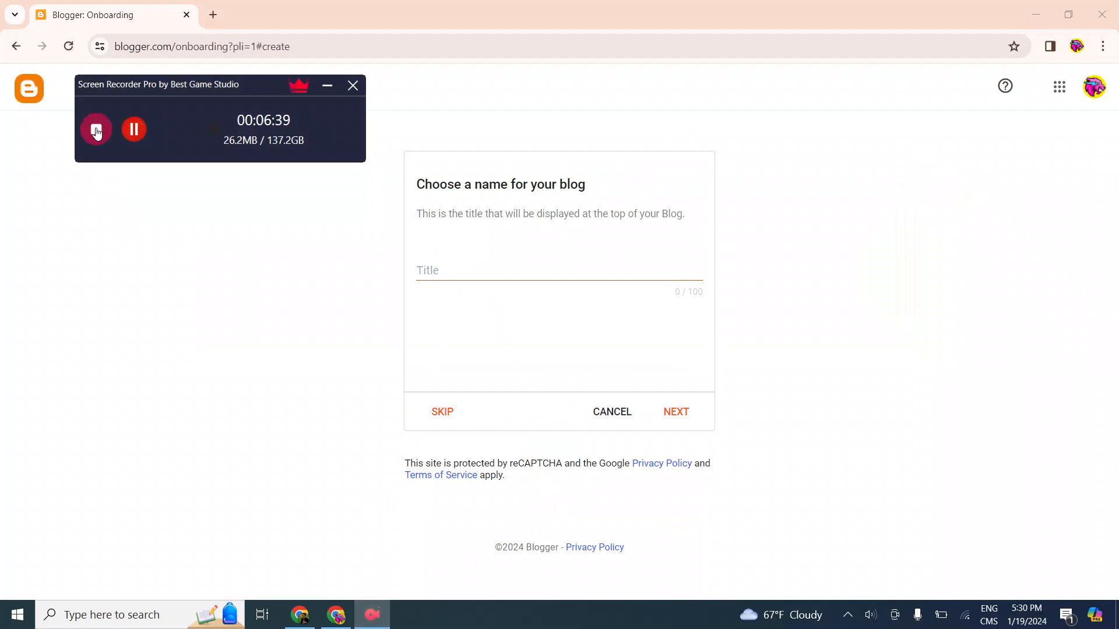
left_click(134, 128)
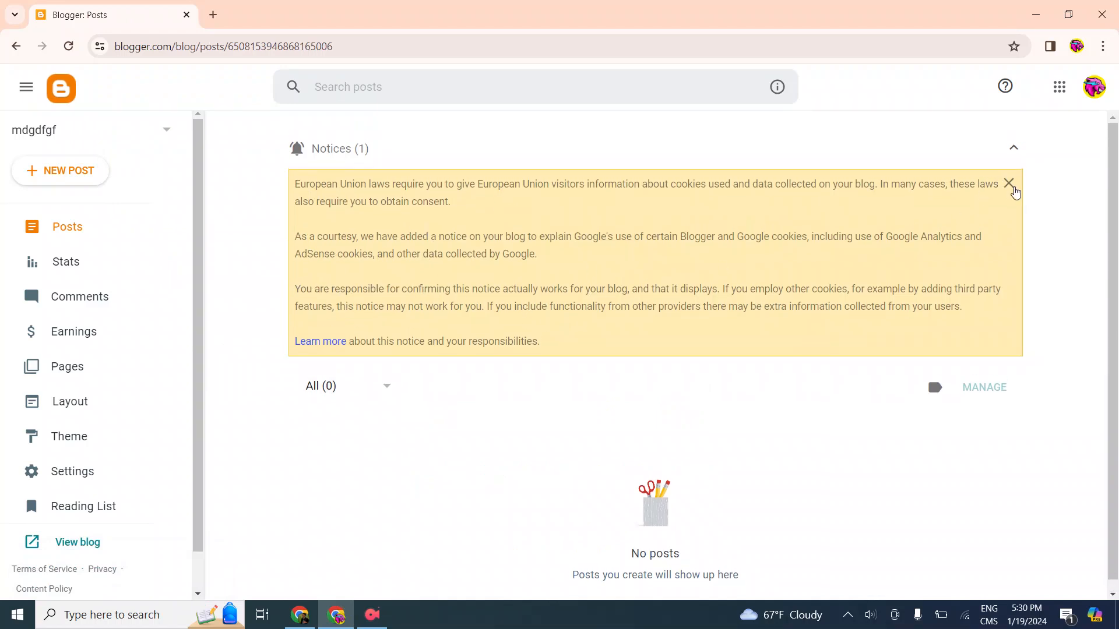
Dismiss the cookie notice in the mdgdfgf blog's dashboard and open the blog's public page
left_click(1009, 184)
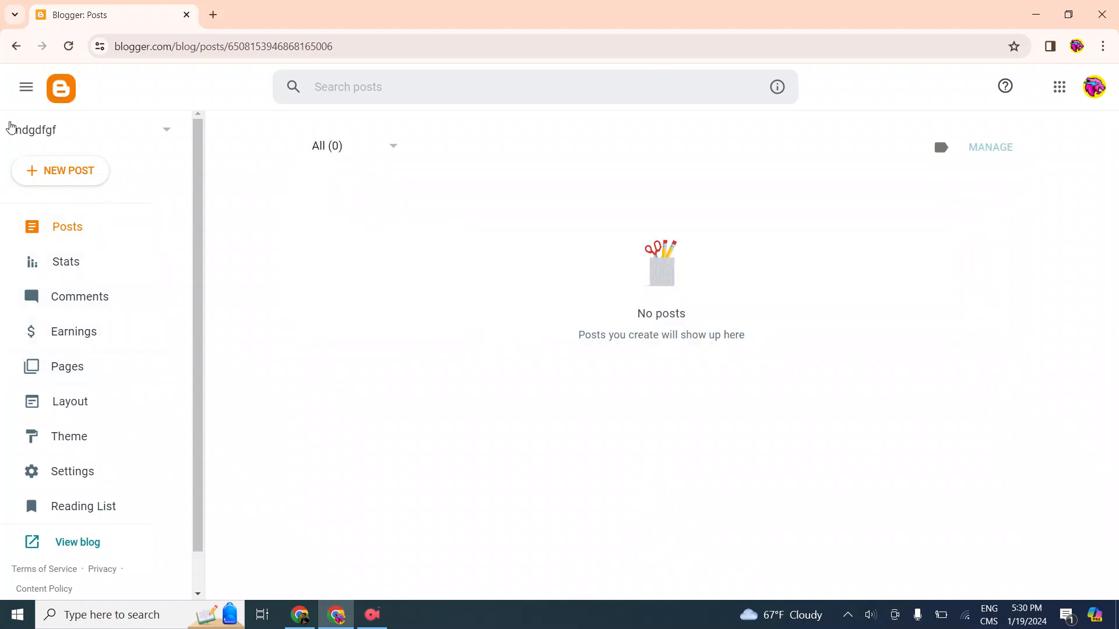
left_click(56, 133)
left_click(414, 264)
scroll(88, 402, "down", 1)
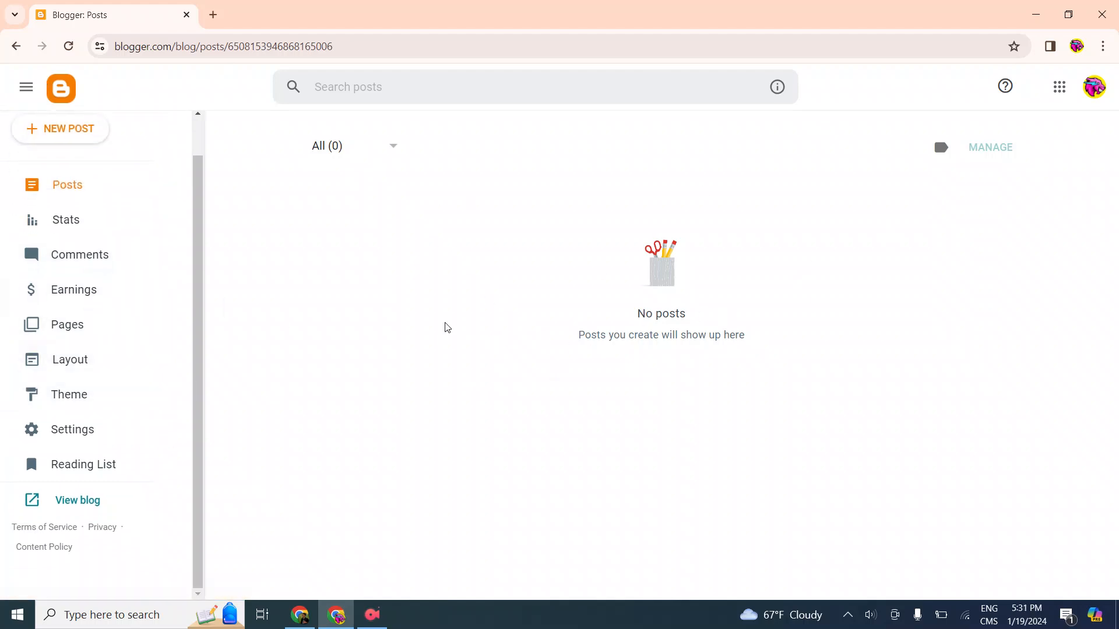
scroll(23, 327, "up", 1)
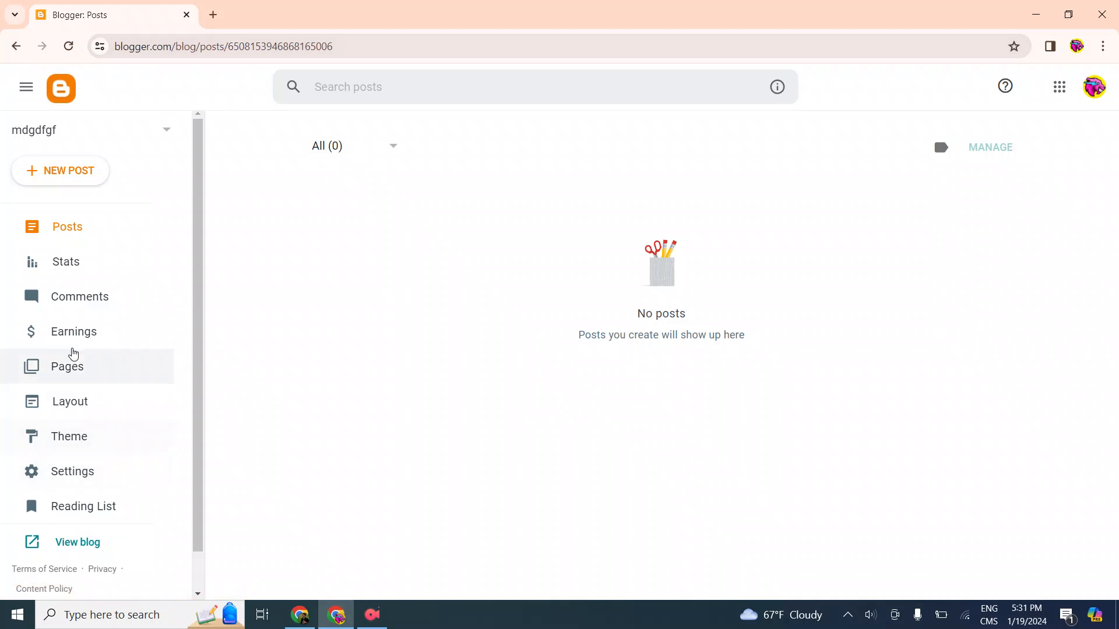
scroll(91, 362, "down", 1)
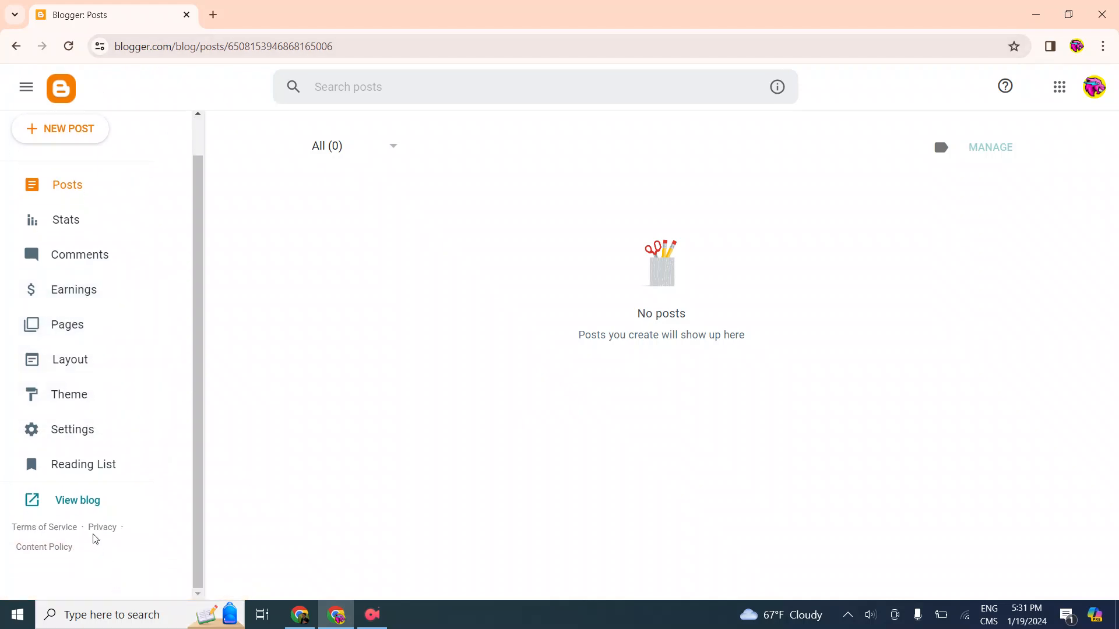
left_click(82, 505)
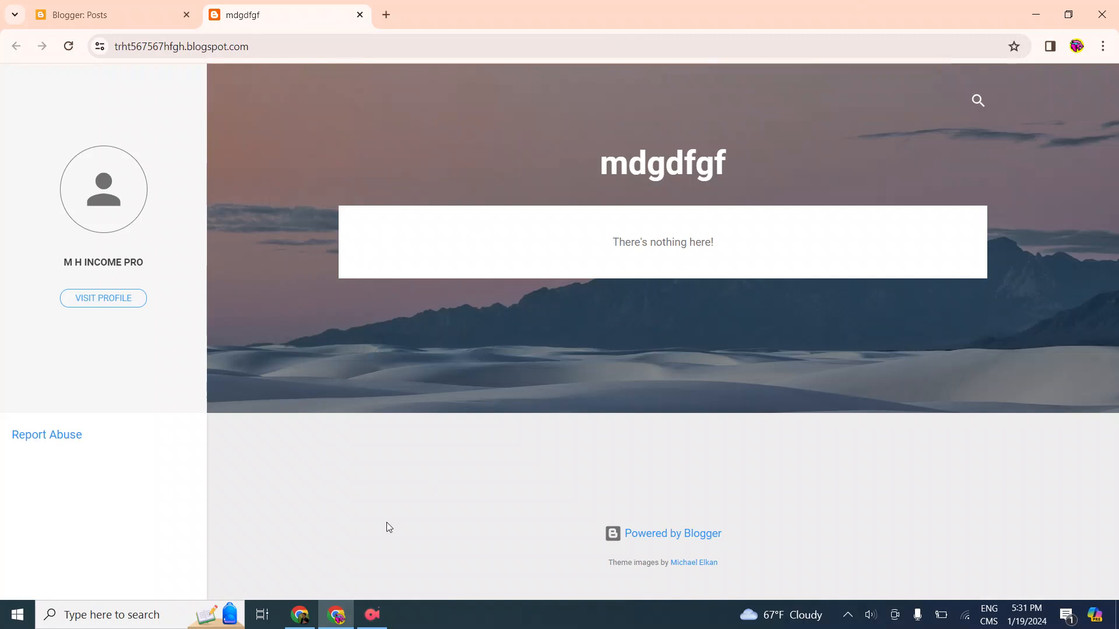
Return to the blog's dashboard, open its theme gallery and look through the built-in Contempo and Soho themes
left_click(102, 7)
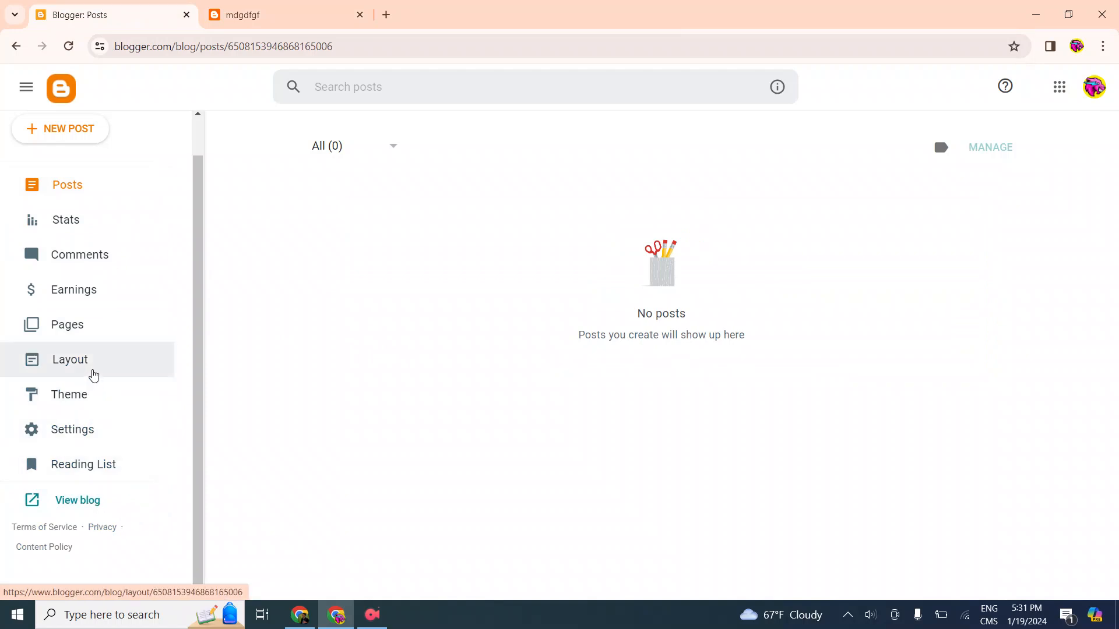
left_click(121, 413)
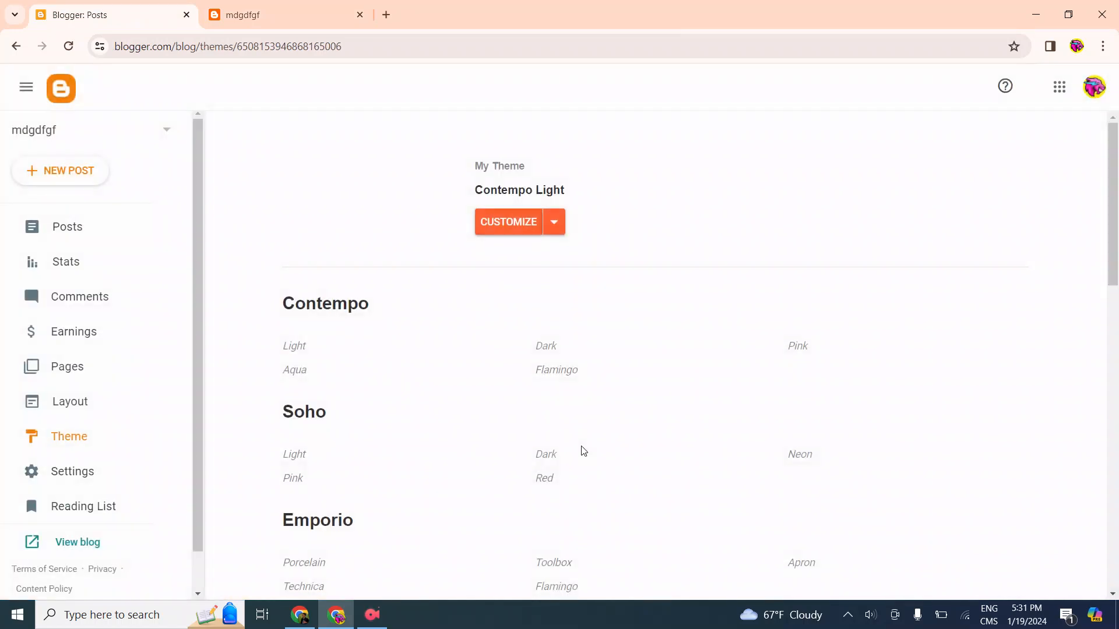
scroll(530, 357, "down", 3)
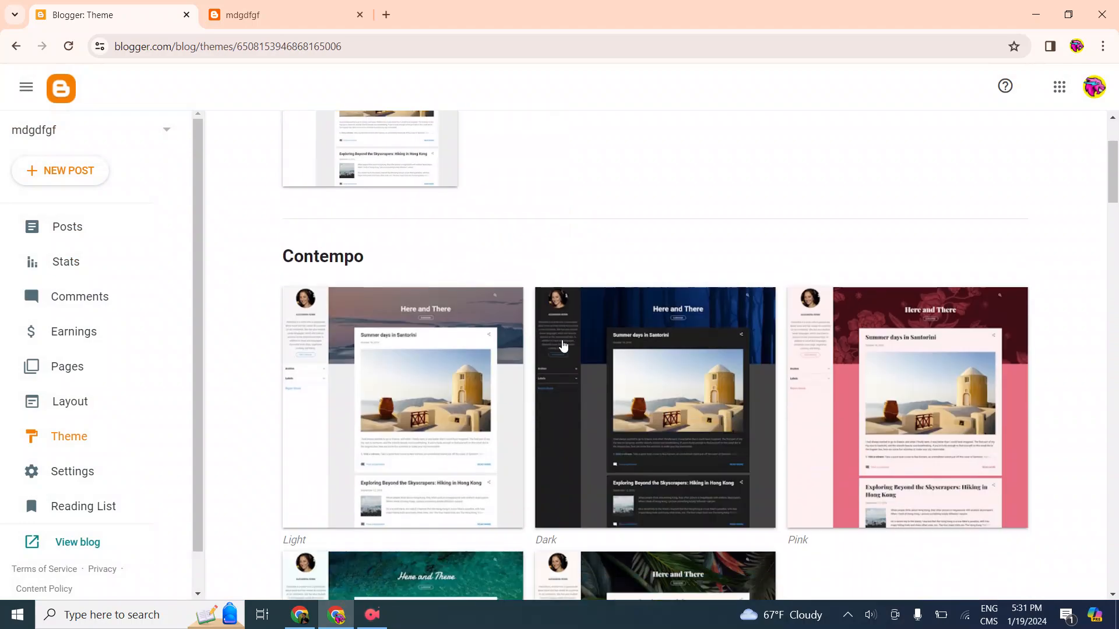
scroll(582, 348, "down", 5)
scroll(580, 350, "down", 10)
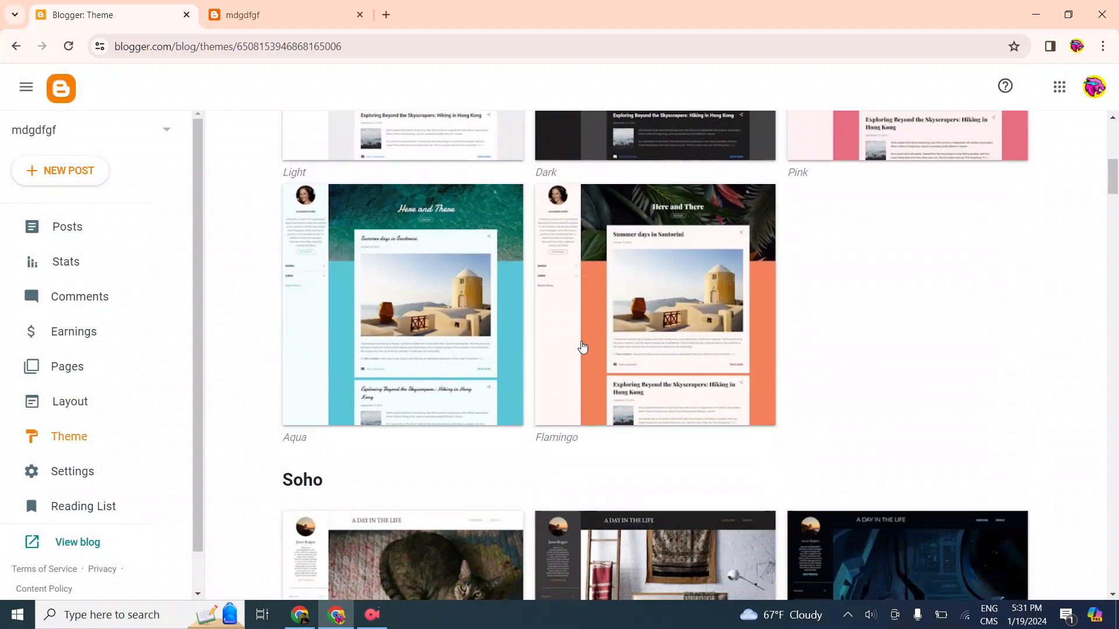
scroll(576, 333, "up", 15)
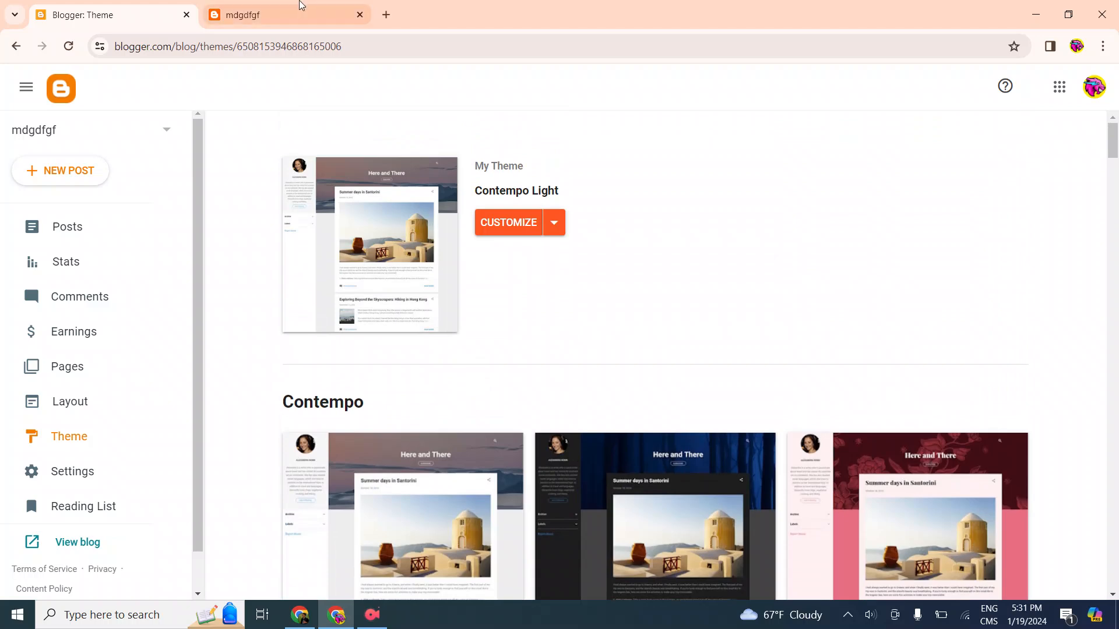
Open a new browser tab for a web search
left_click(385, 15)
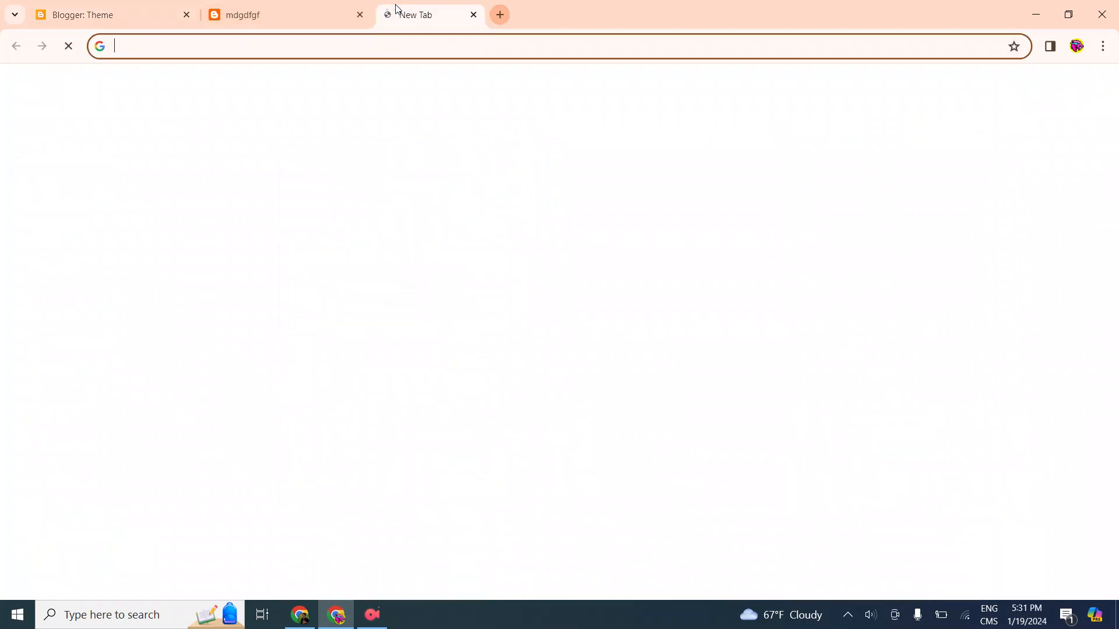
left_click(440, 53)
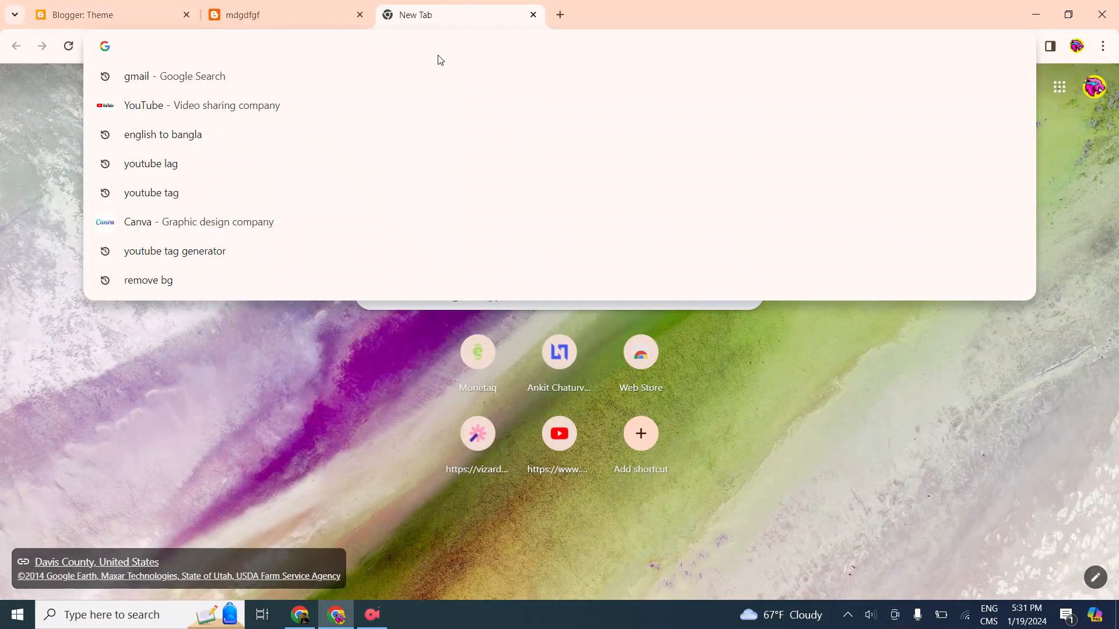
type("f")
key("BackSpace")
type("B")
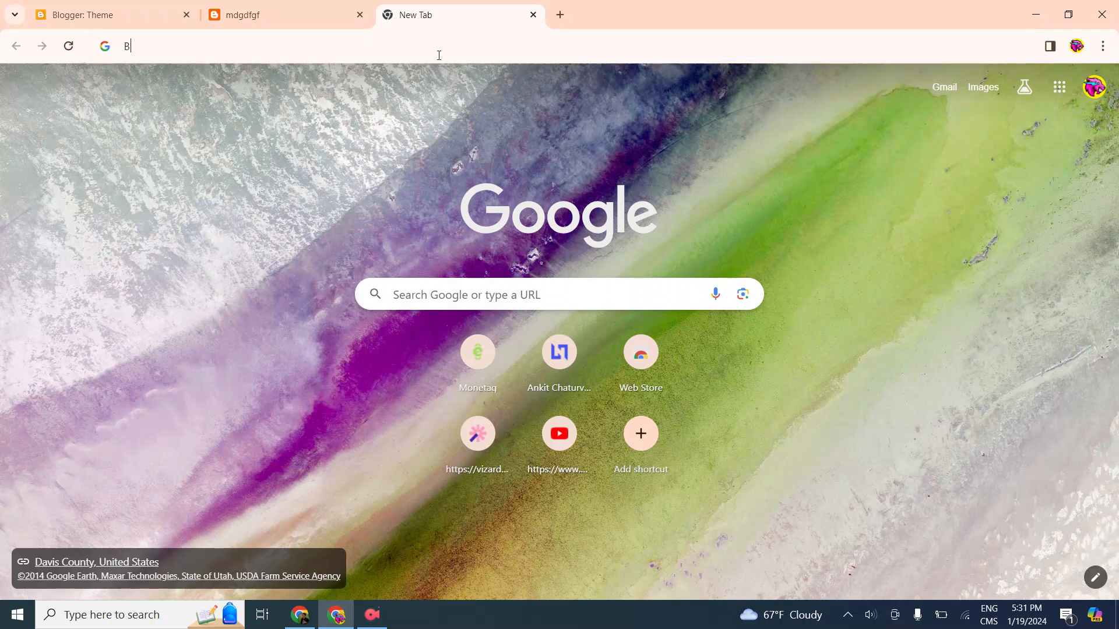
type("LOG")
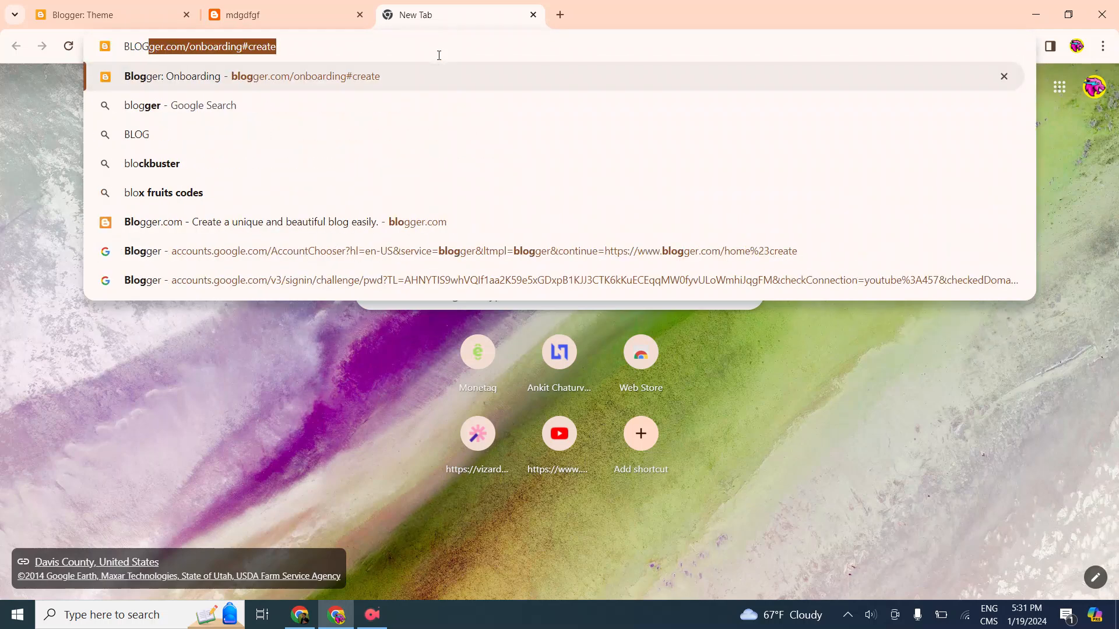
type("ER")
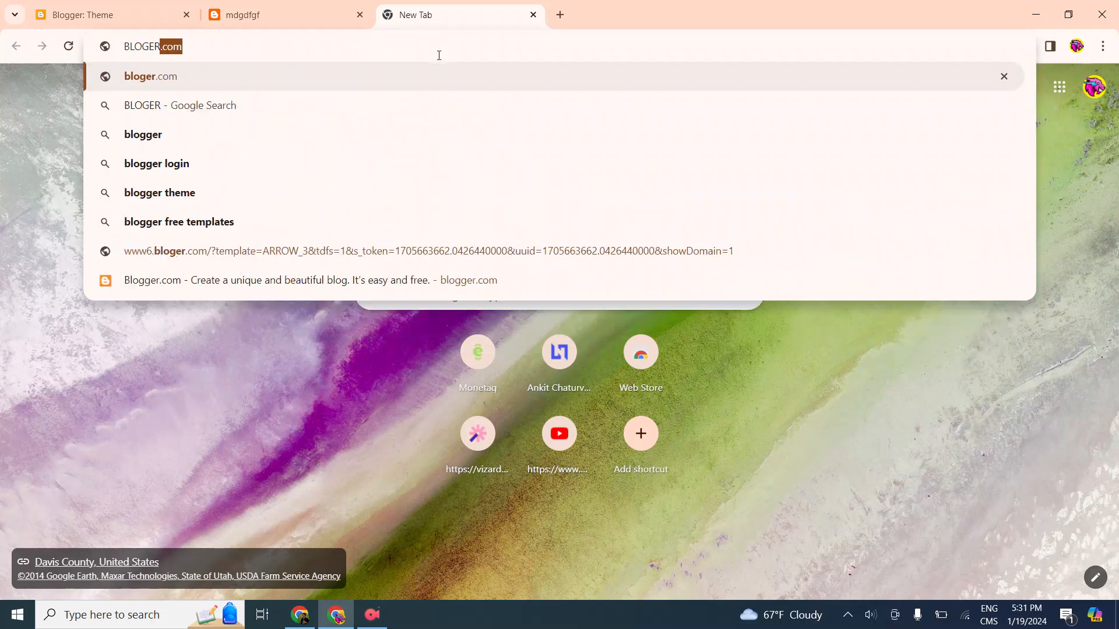
key("BackSpace")
key("BackSpace")
key("BackSpace")
key("BackSpace")
key("BackSpace")
key("BackSpace")
key("BackSpace")
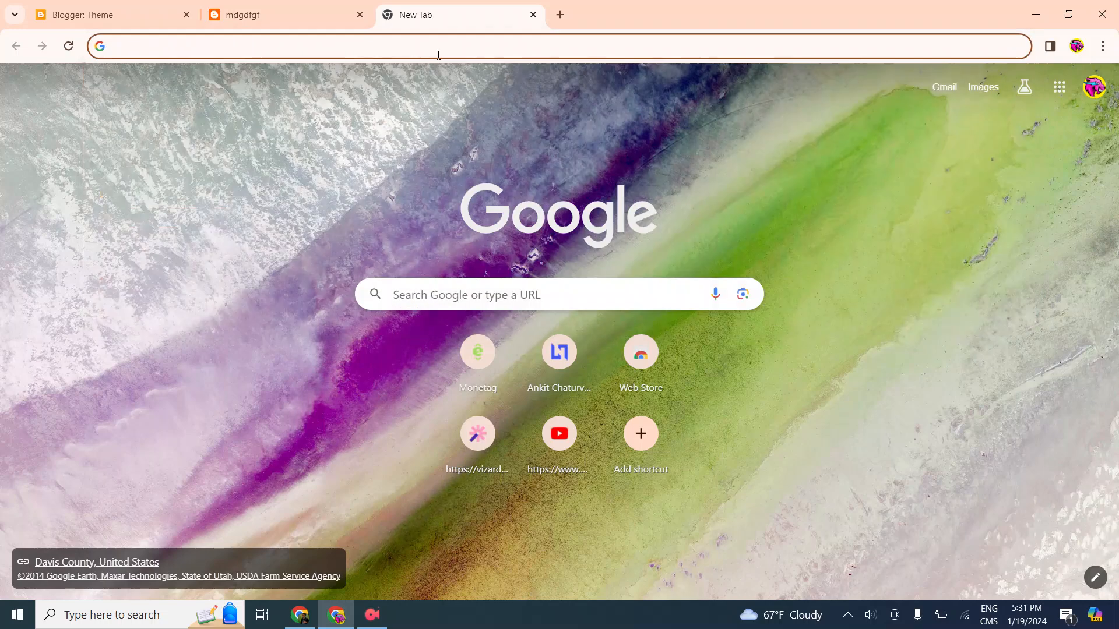
Search Google for the suggested query "blogger template premium free"
type("blog")
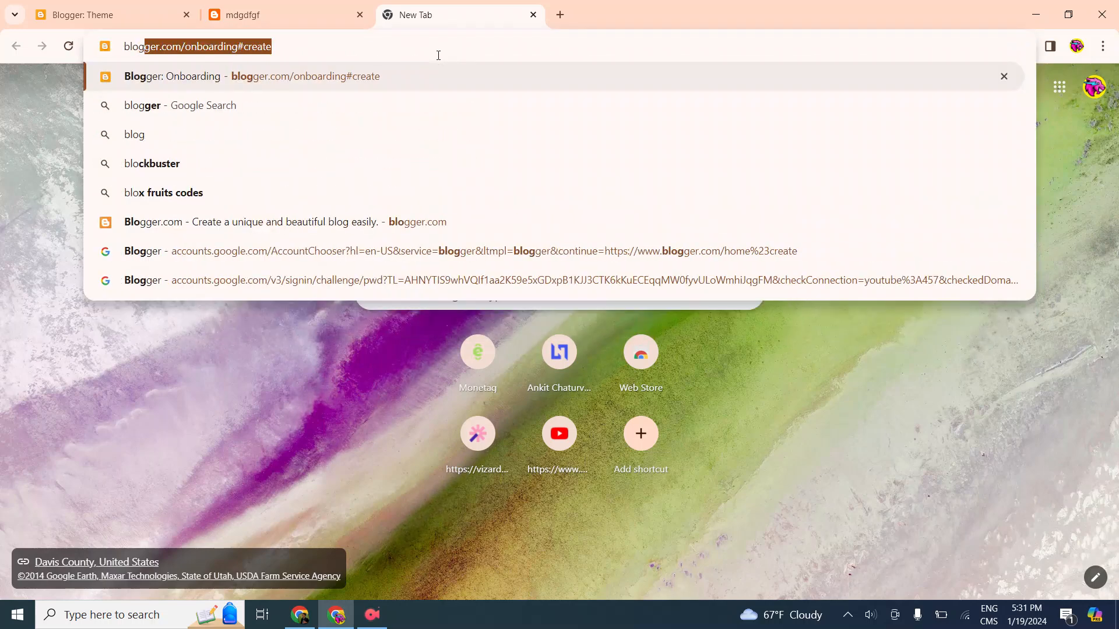
type("er t")
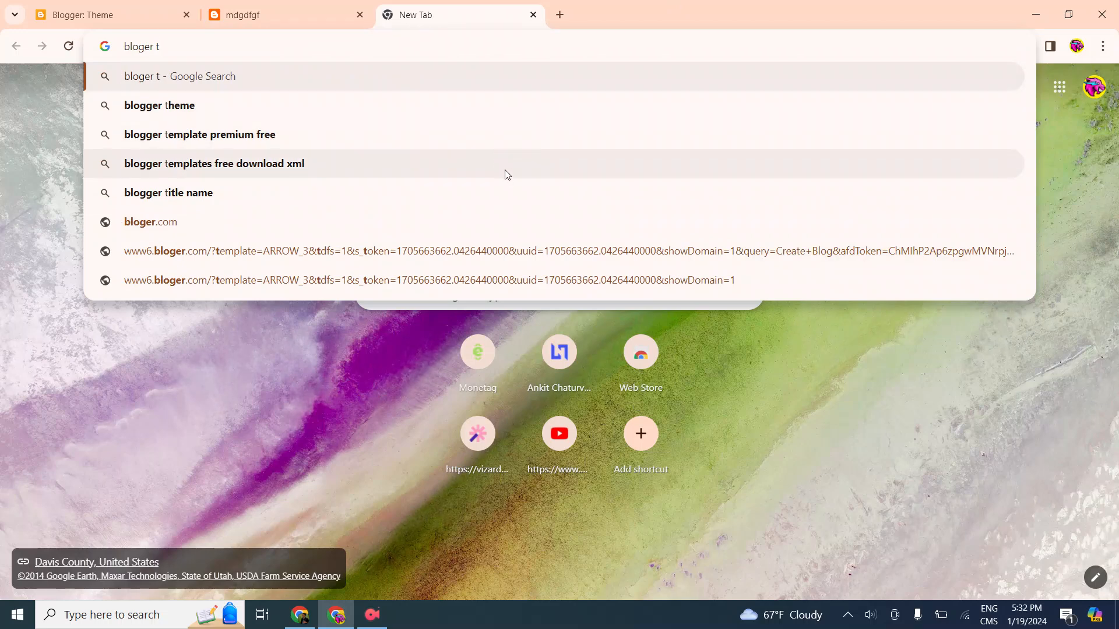
left_click(487, 140)
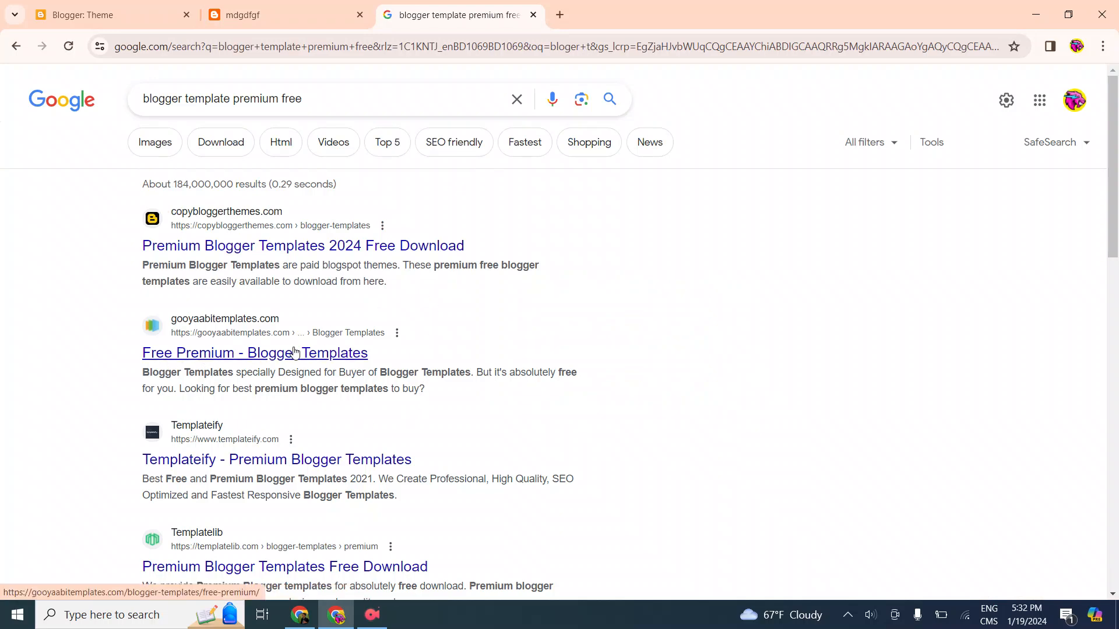
Open the Free Premium Blogger Templates page on gooyaabitemplates.com and browse its template previews
left_click(314, 355)
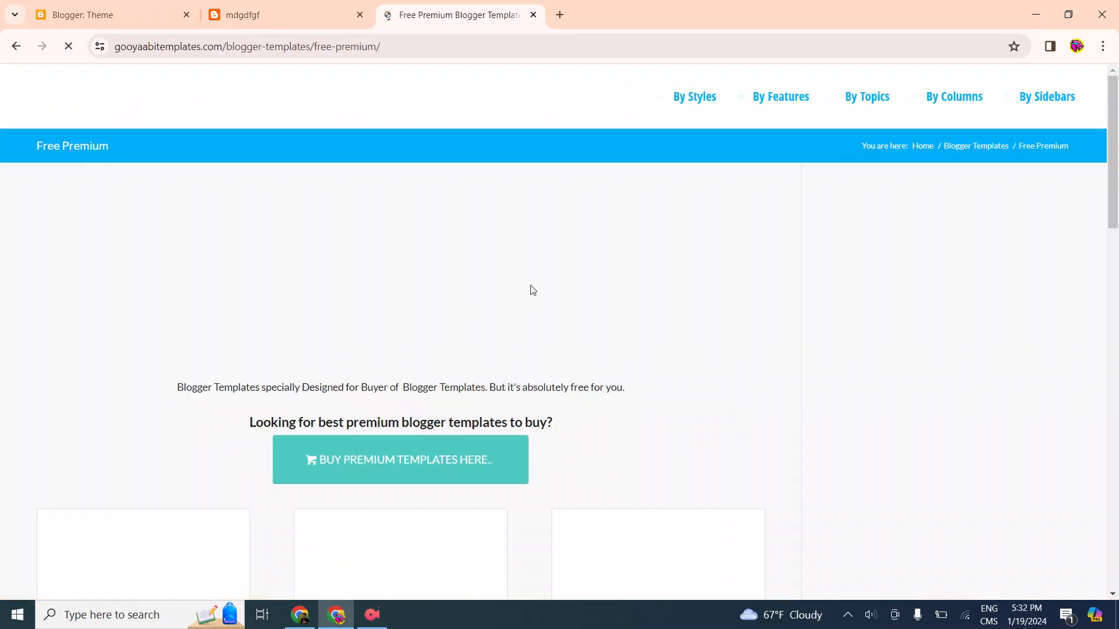
scroll(532, 291, "down", 6)
scroll(515, 324, "down", 5)
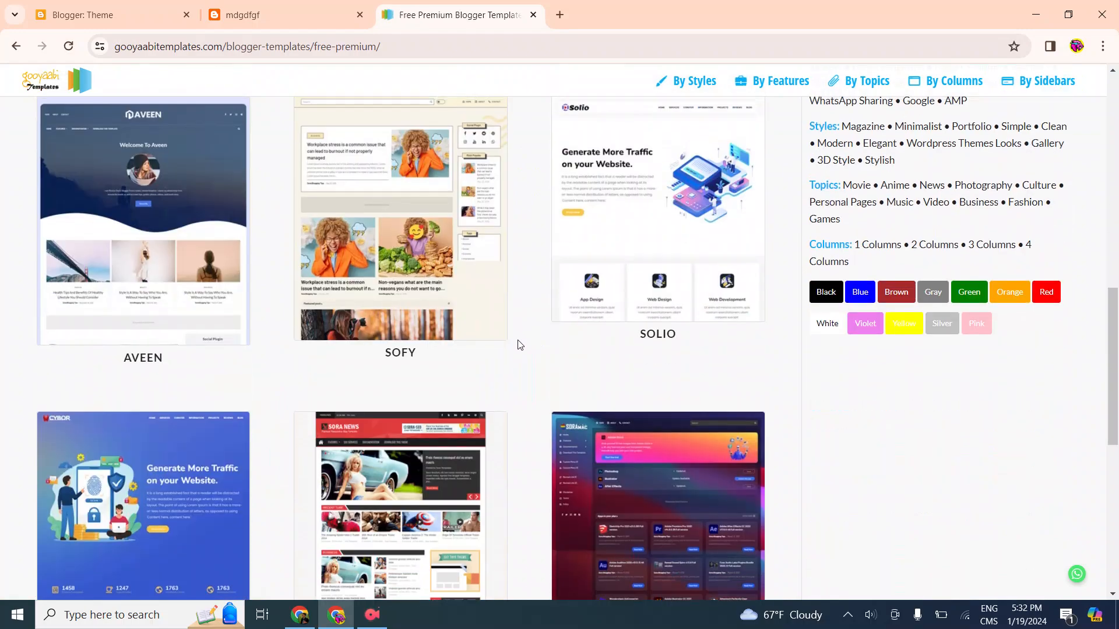
scroll(517, 338, "down", 4)
scroll(516, 348, "up", 6)
scroll(515, 350, "up", 8)
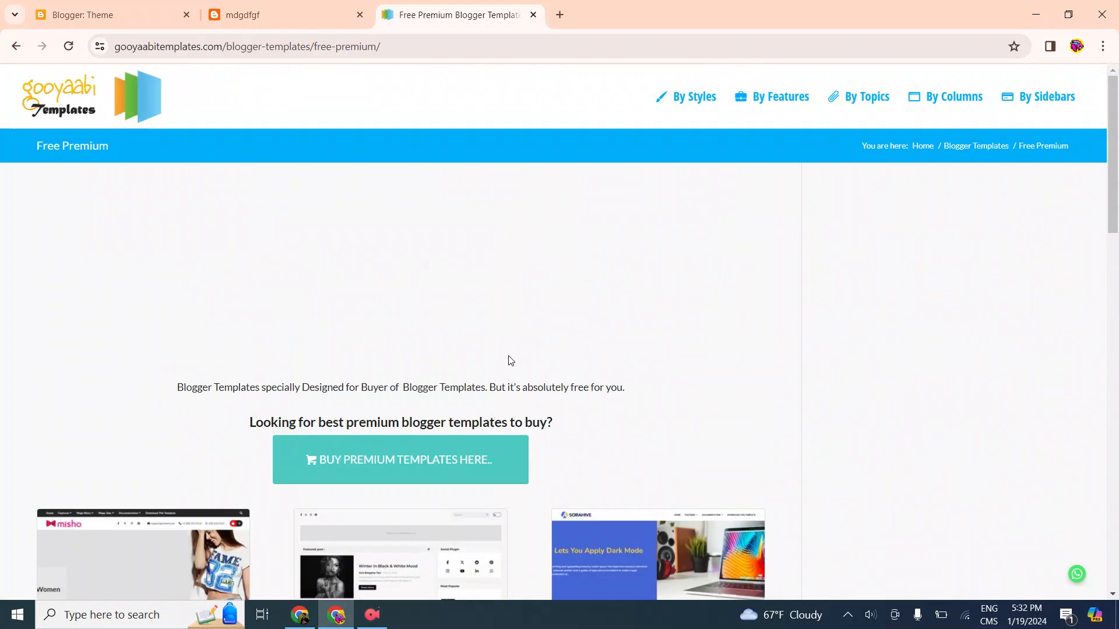
scroll(511, 361, "down", 5)
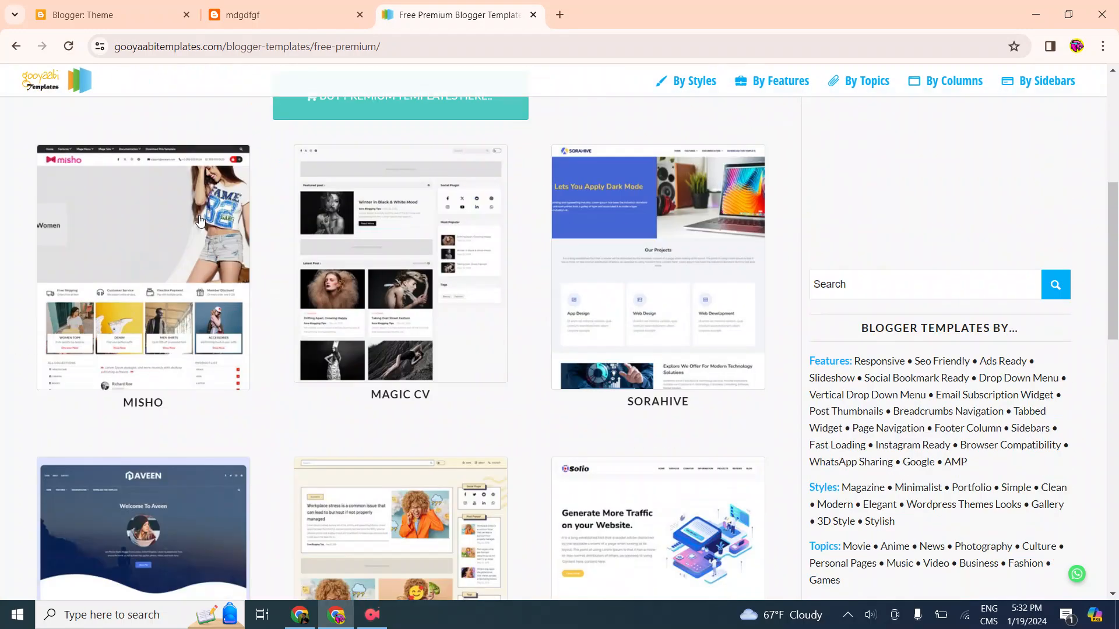
Return to the Google results and select the word "premium" in the search query
left_click(16, 46)
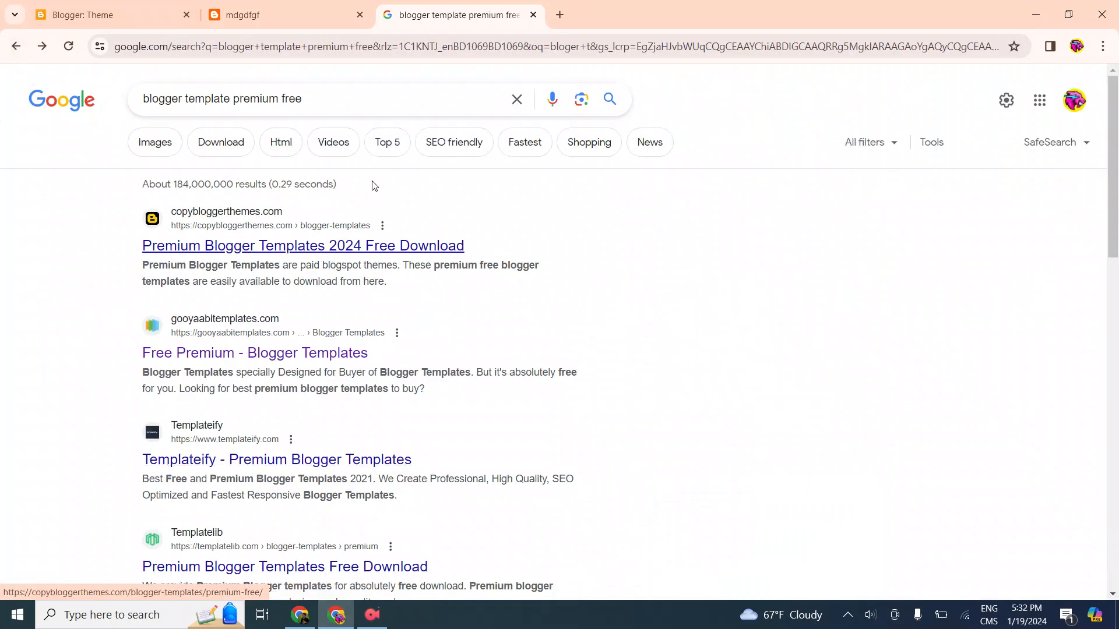
left_click_drag(302, 99, 249, 100)
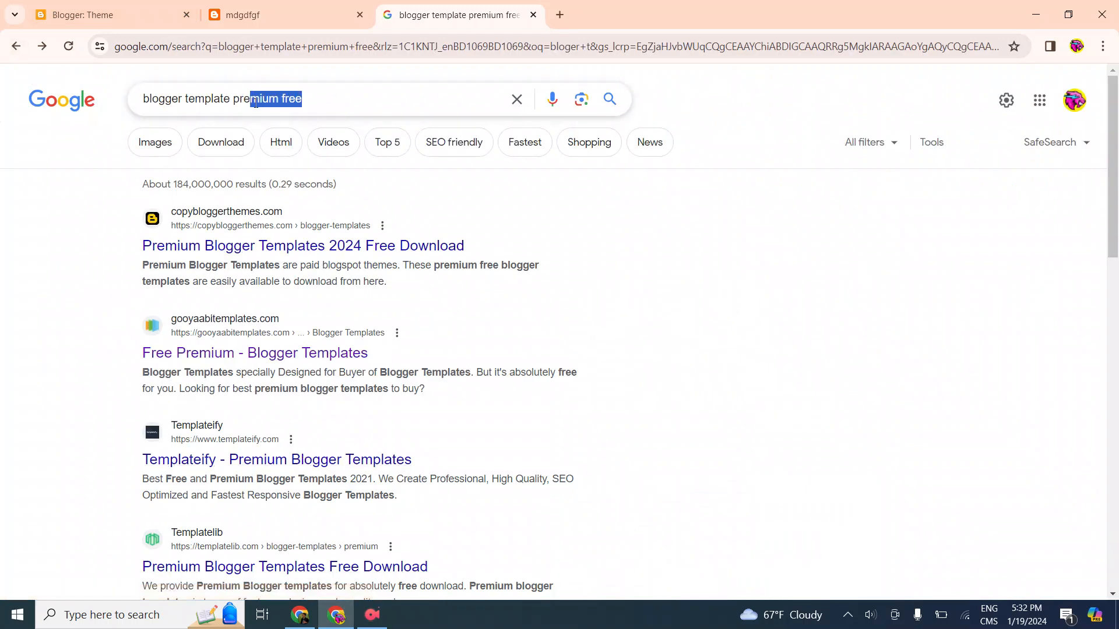
double_click(260, 99)
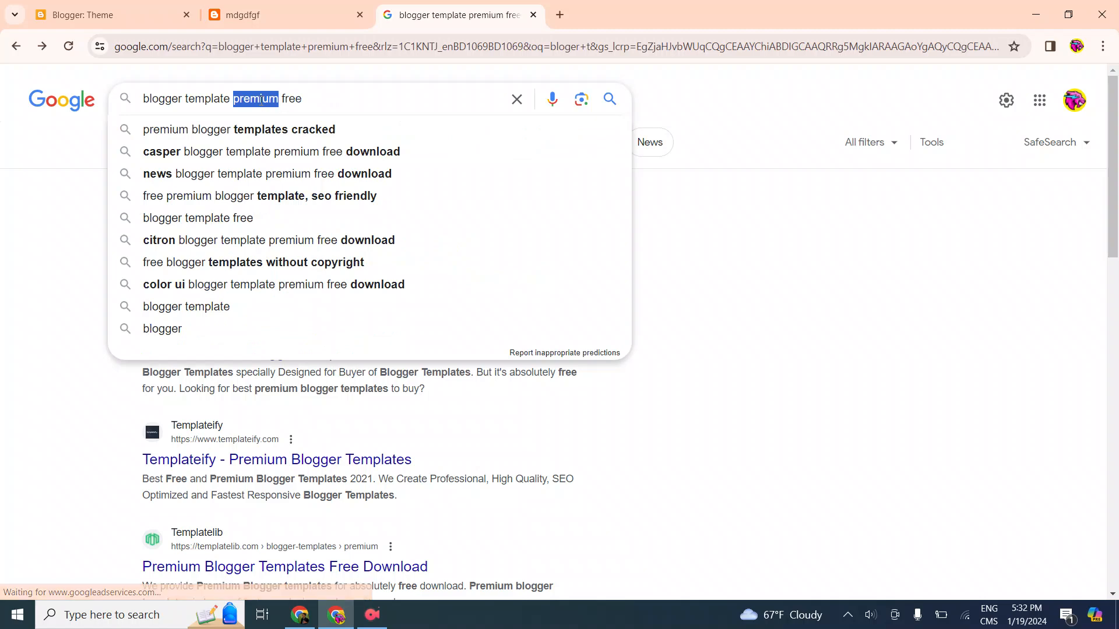
Search Google for "blogger template free" and open the Blogger Templates 2024 result on gooyaabitemplates.com
key("BackSpace")
key("Return")
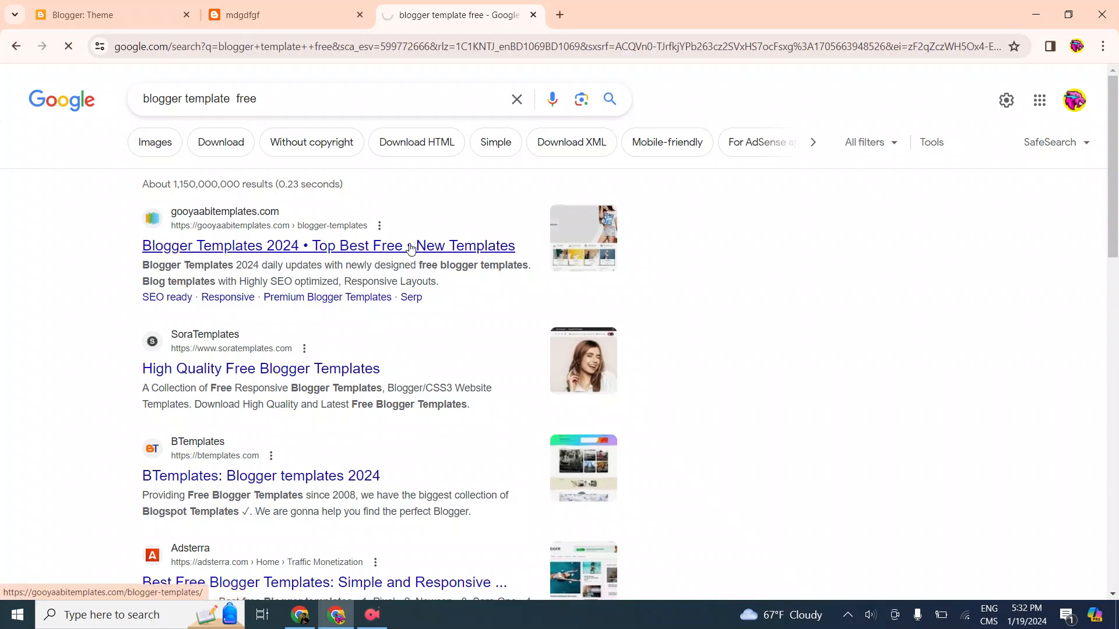
left_click(286, 8)
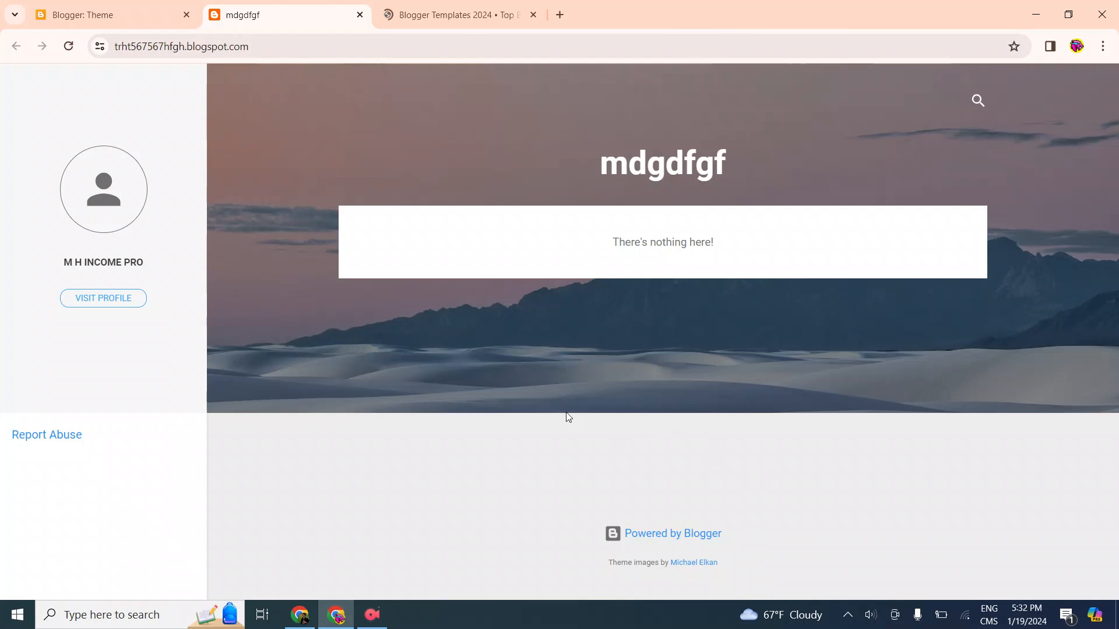
left_click(410, 9)
scroll(571, 306, "down", 1)
scroll(571, 306, "up", 1)
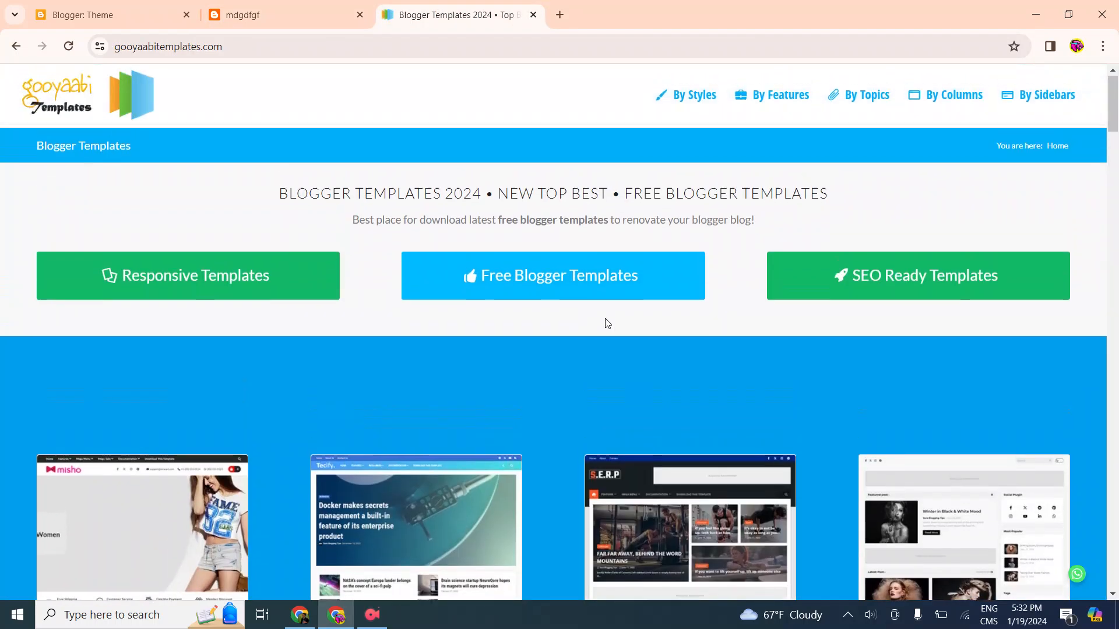
Open the Free Blogger Templates listing on gooyaabitemplates.com
left_click(557, 287)
scroll(564, 351, "down", 2)
scroll(563, 351, "down", 2)
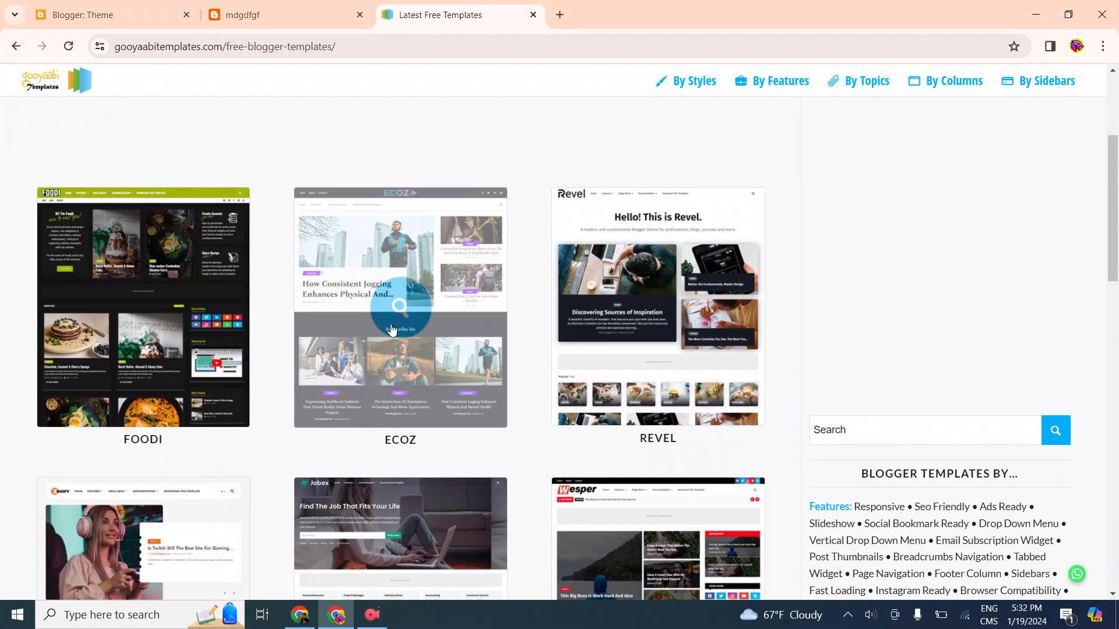
Examine the site address and the template previews in the free Blogger templates listing
left_click(173, 53)
left_click(375, 117)
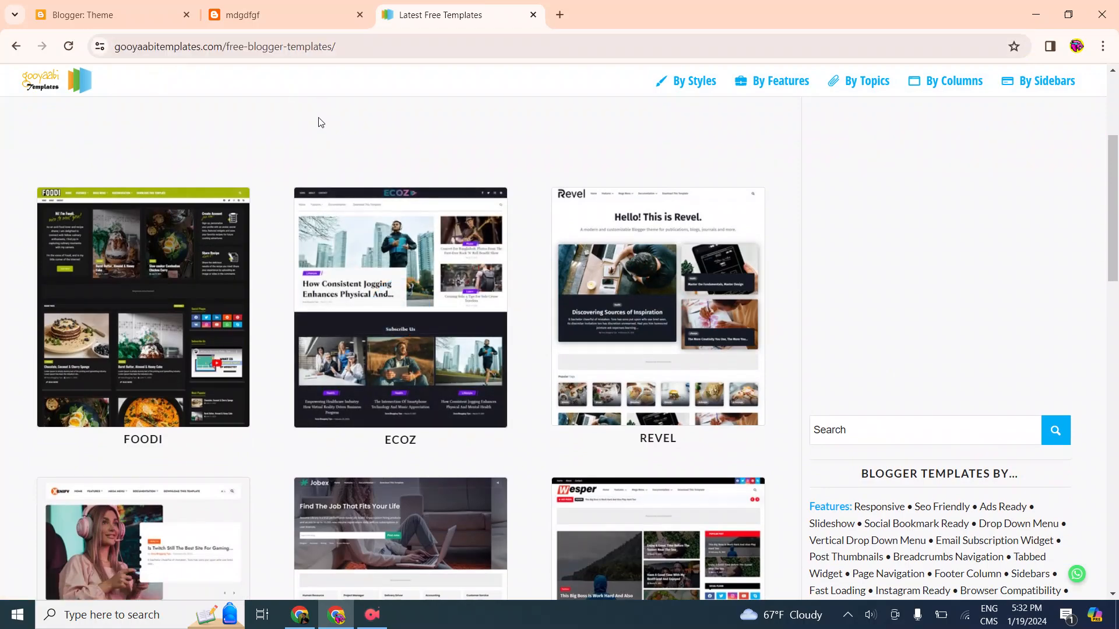
left_click(186, 52)
left_click(361, 140)
scroll(640, 277, "down", 4)
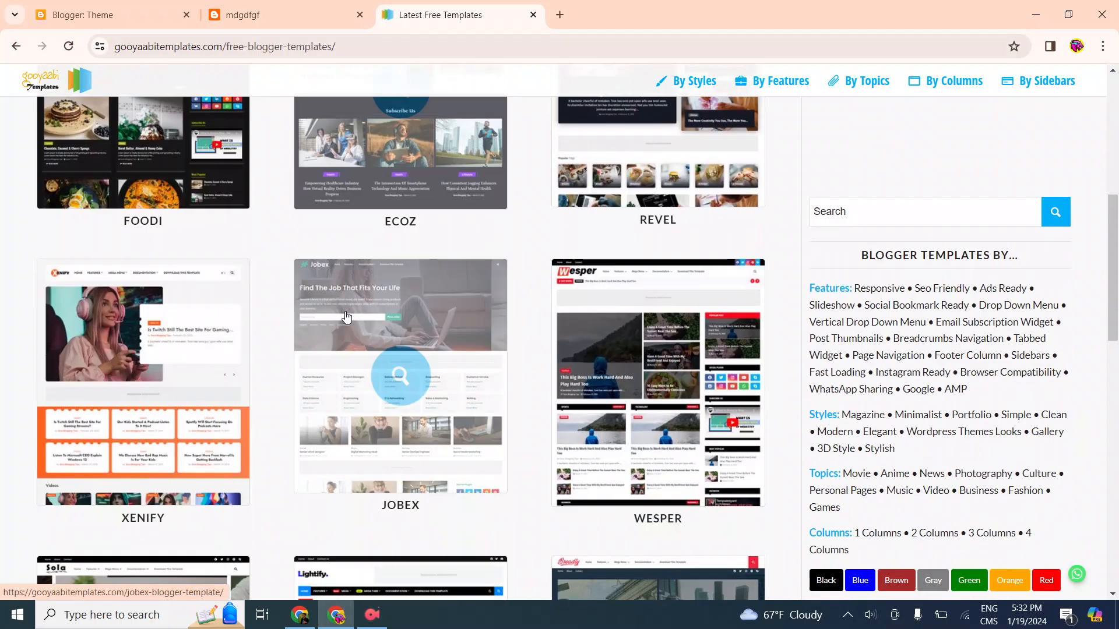
scroll(408, 338, "down", 3)
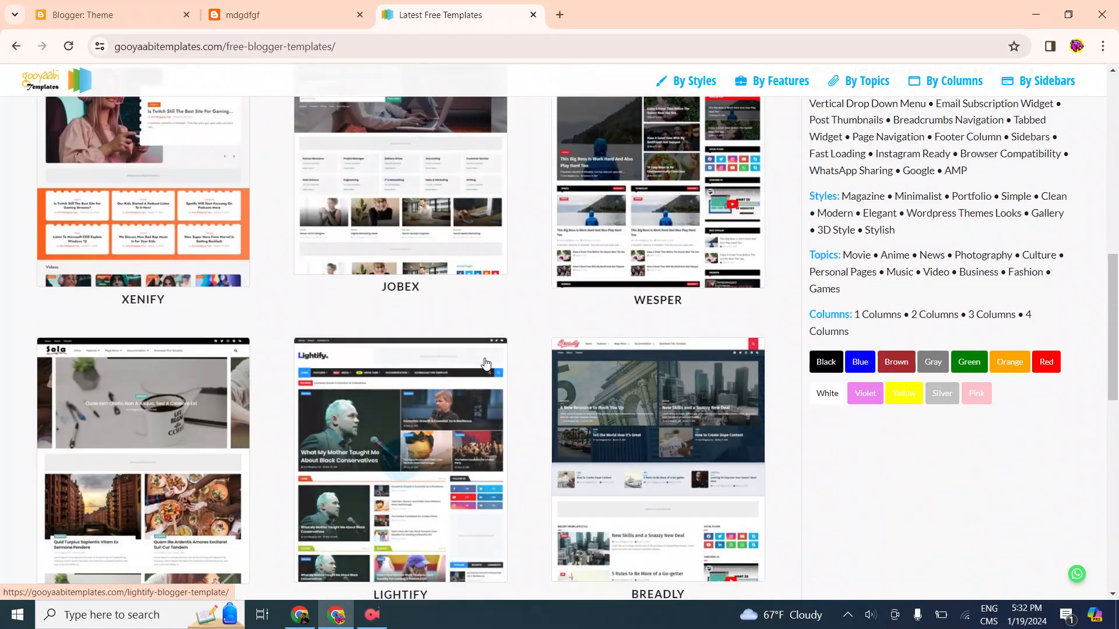
scroll(460, 357, "down", 3)
scroll(531, 390, "down", 2)
scroll(507, 372, "down", 3)
scroll(649, 361, "up", 10)
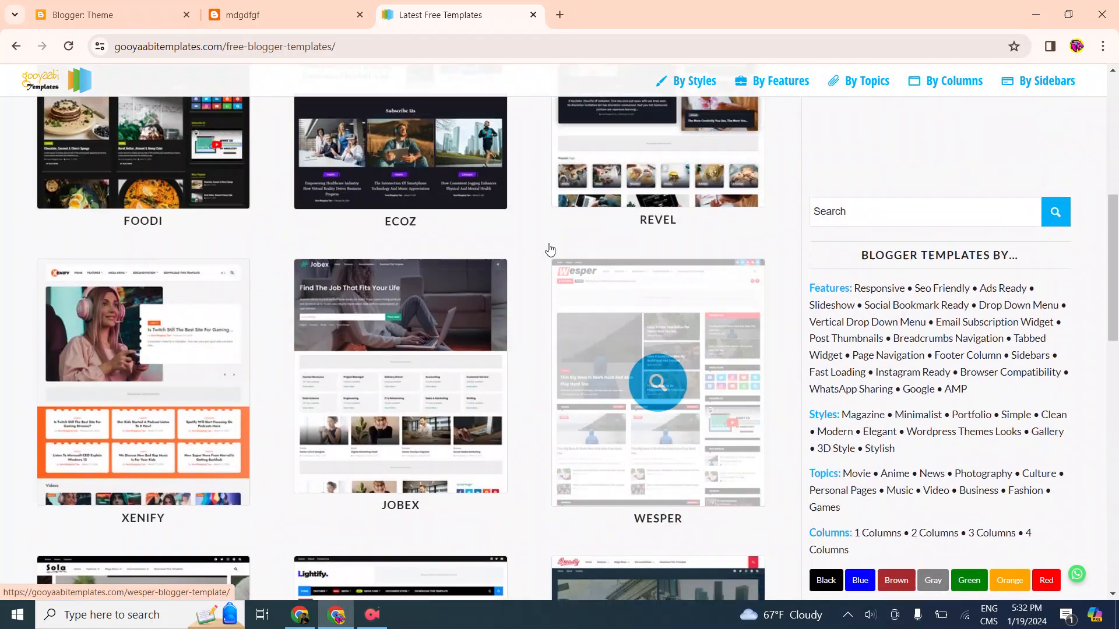
Open the Revel Blogger Template page and download its free version
scroll(617, 329, "up", 3)
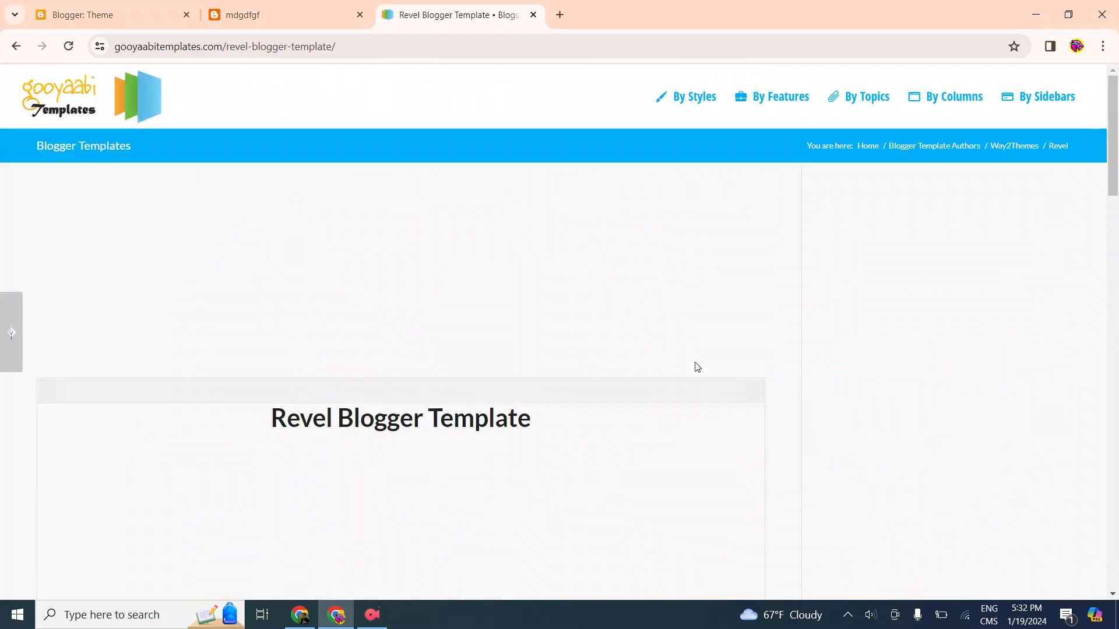
scroll(478, 350, "down", 6)
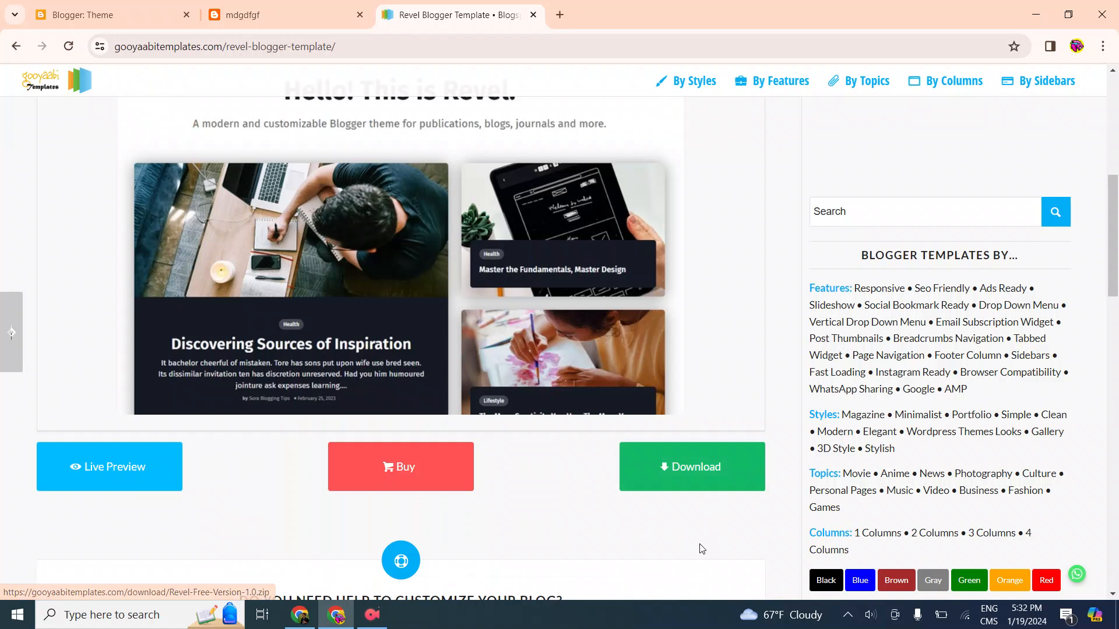
left_click(694, 481)
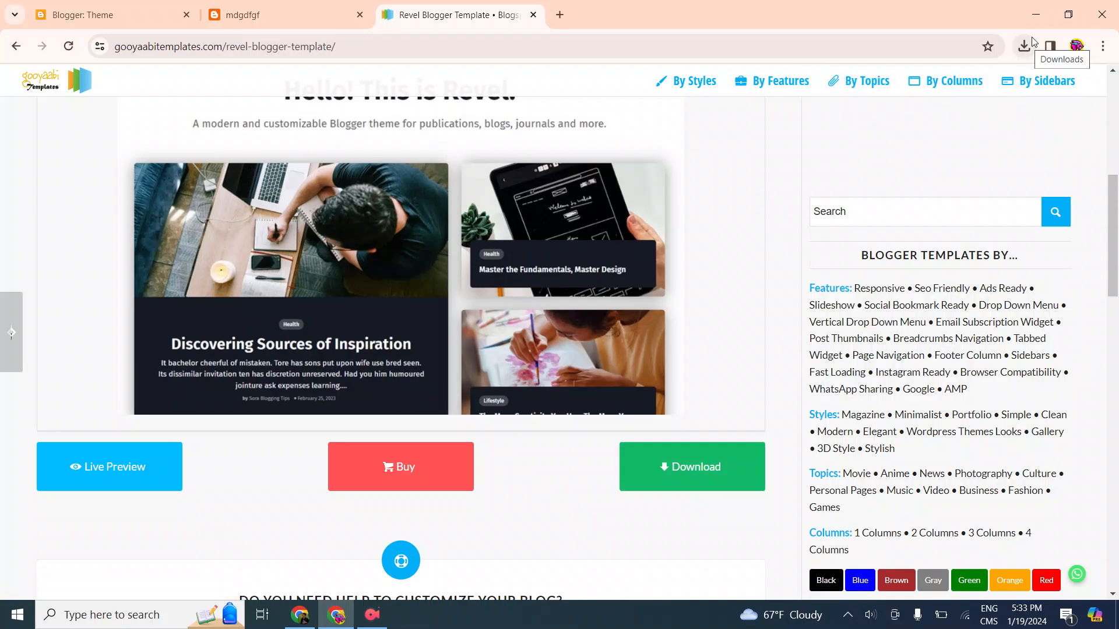
Minimize the browser and open the Downloads folder in File Explorer
left_click(1035, 11)
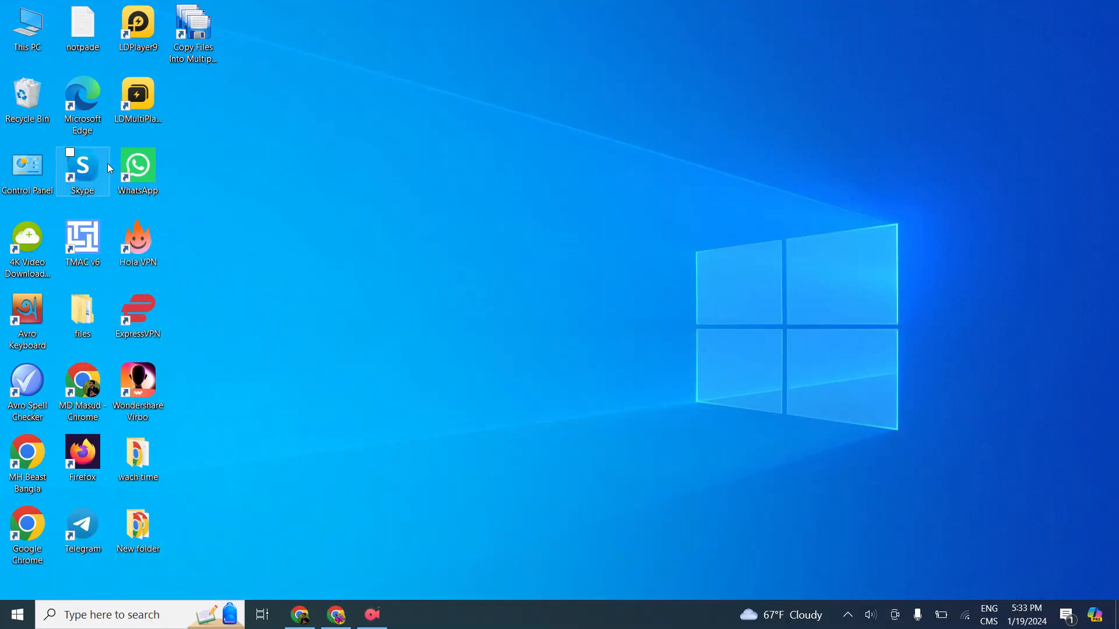
double_click(28, 30)
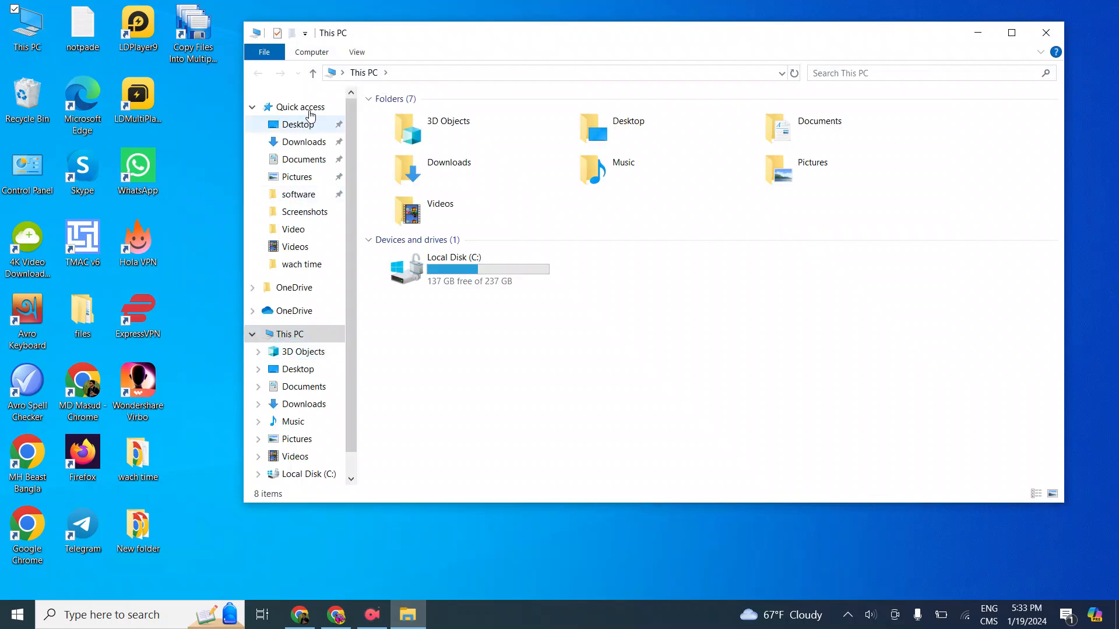
left_click(300, 142)
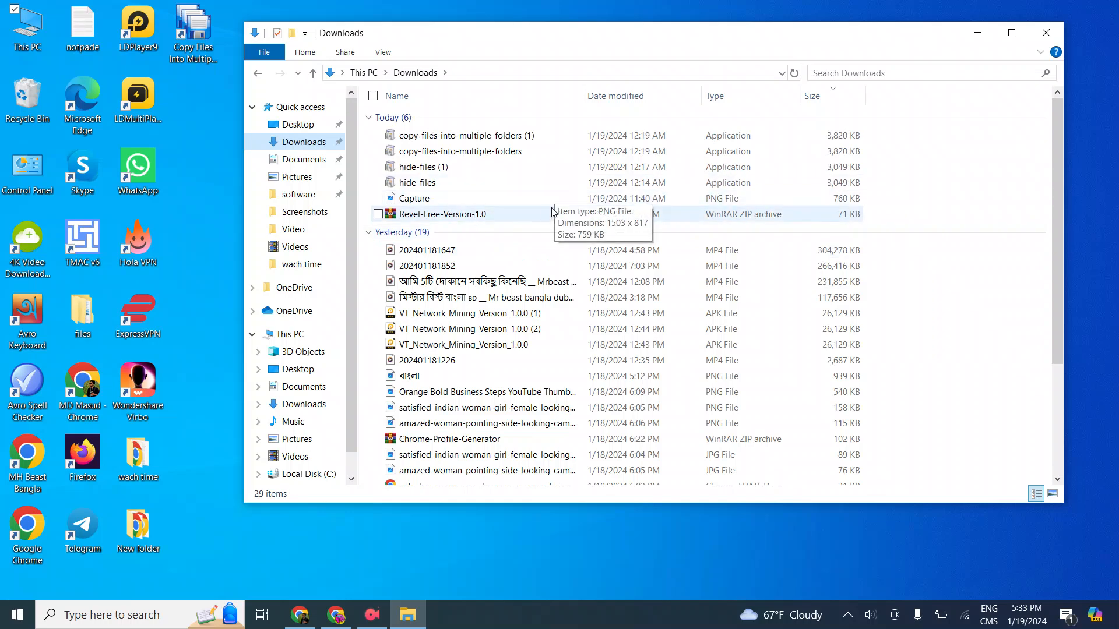
left_click(477, 215)
right_click(477, 217)
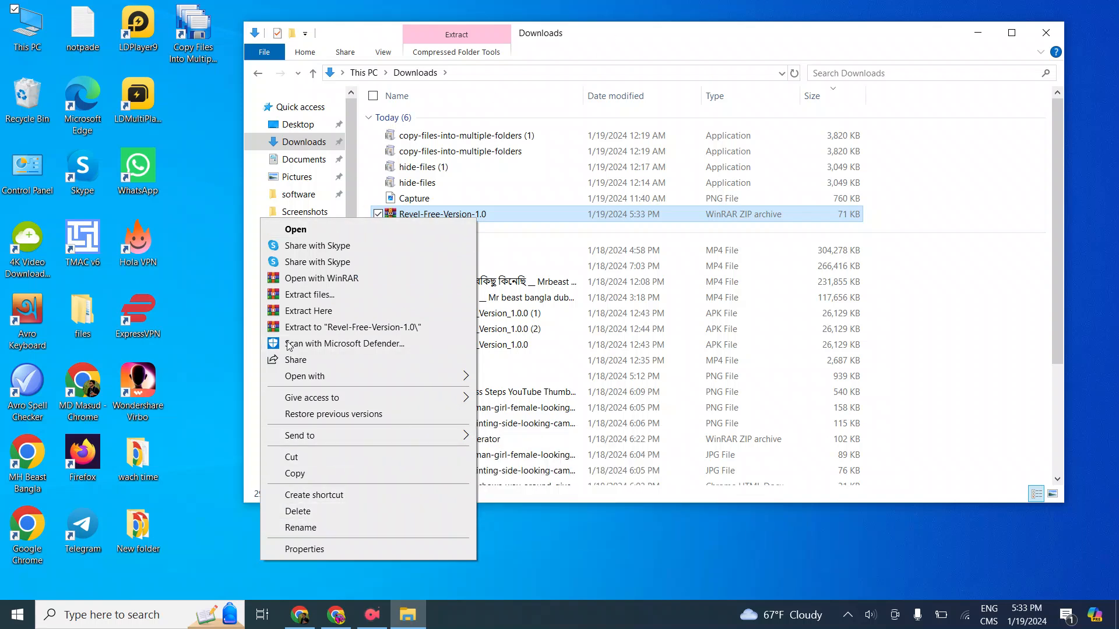
double_click(561, 215)
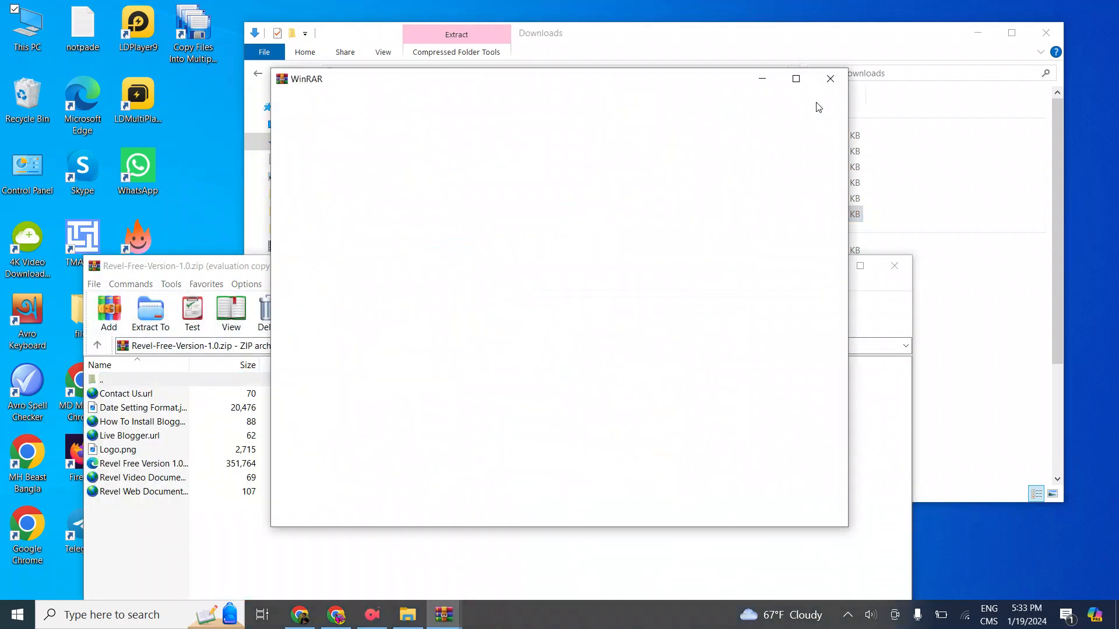
left_click(829, 79)
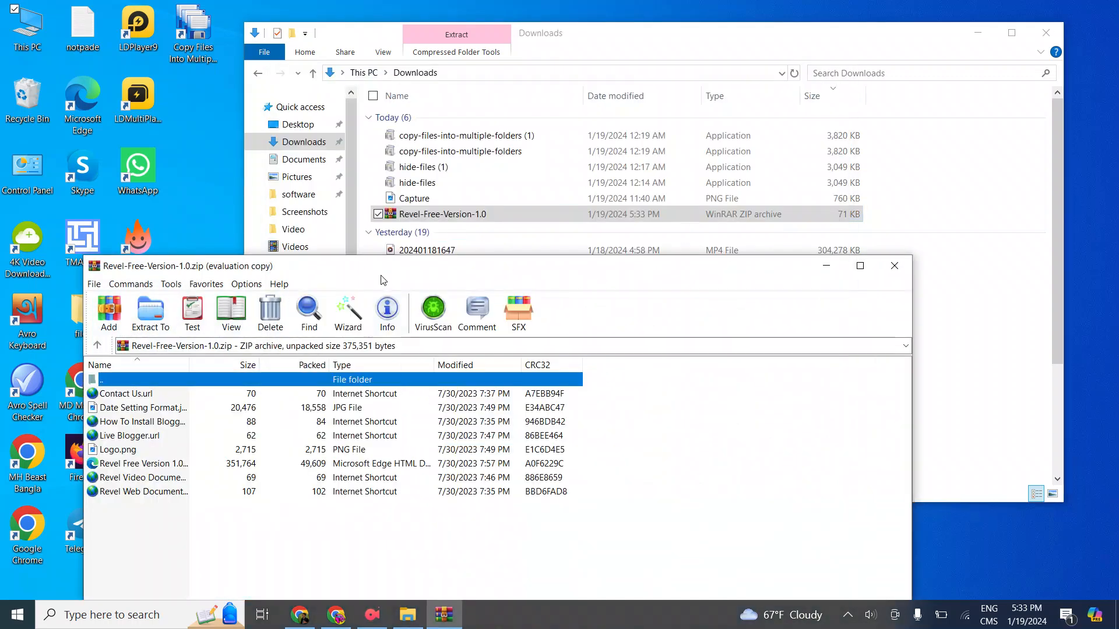
left_click_drag(382, 280, 548, 122)
double_click(476, 220)
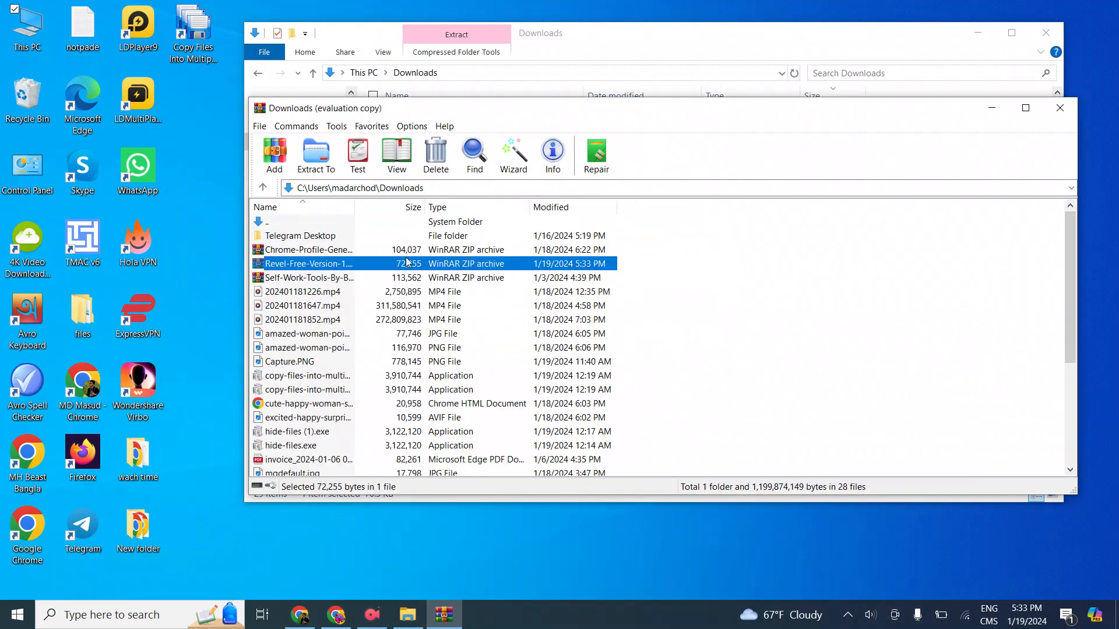
right_click(407, 262)
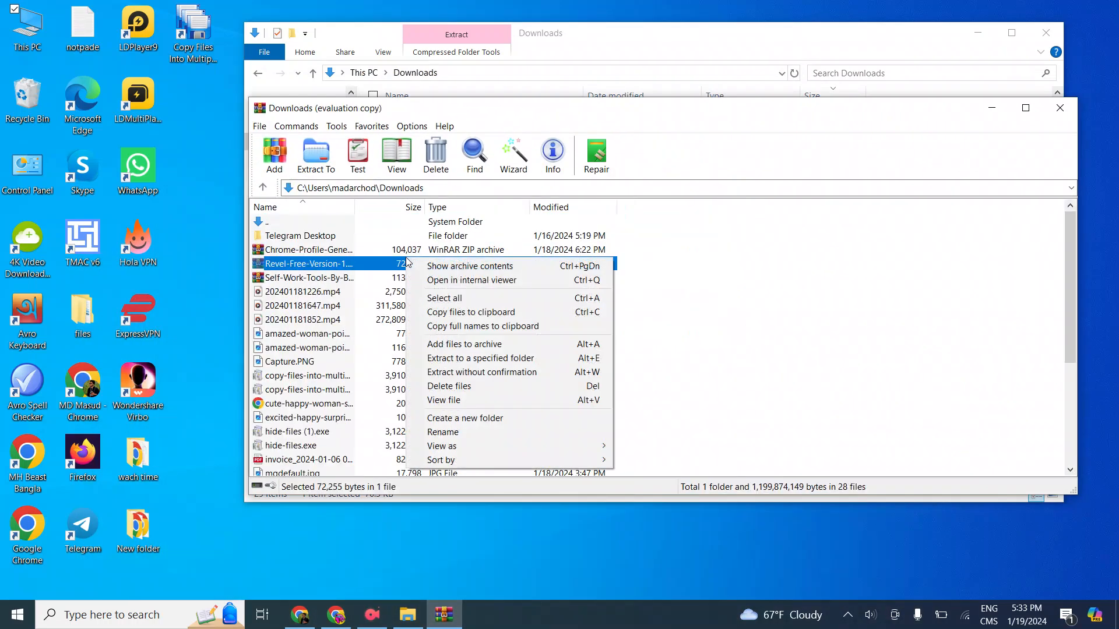
left_click(500, 431)
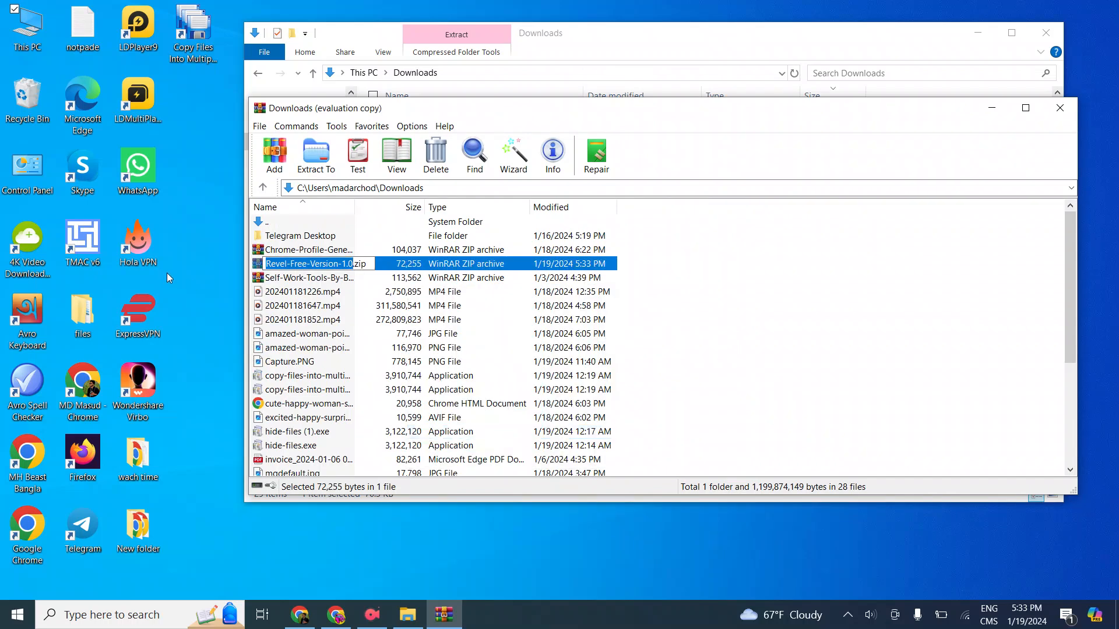
left_click(358, 290)
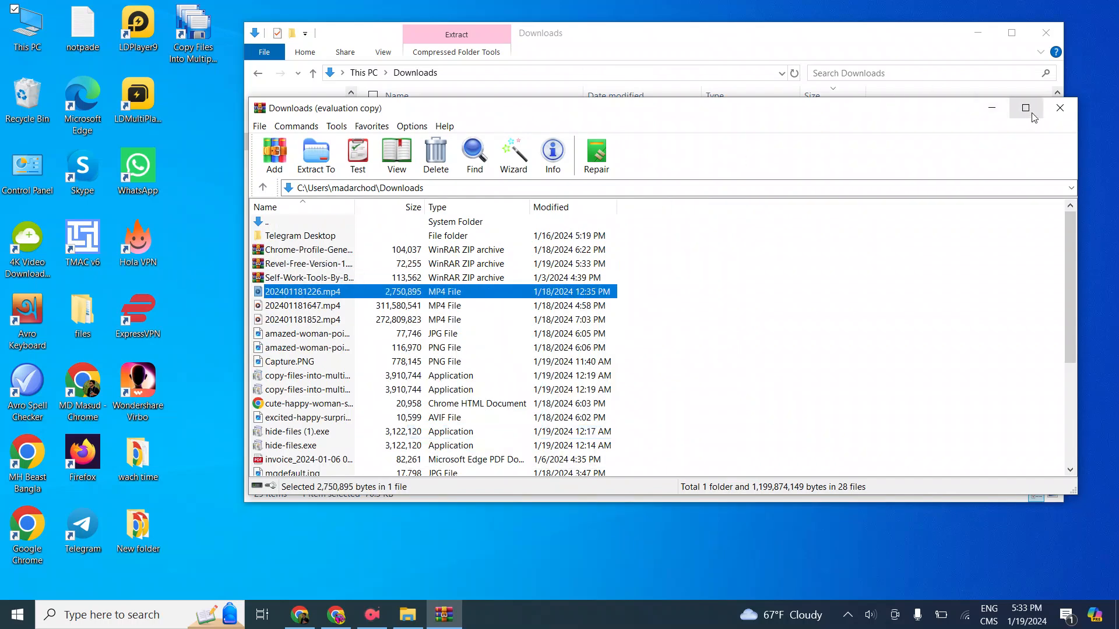
left_click(1060, 107)
left_click_drag(692, 45, 642, 88)
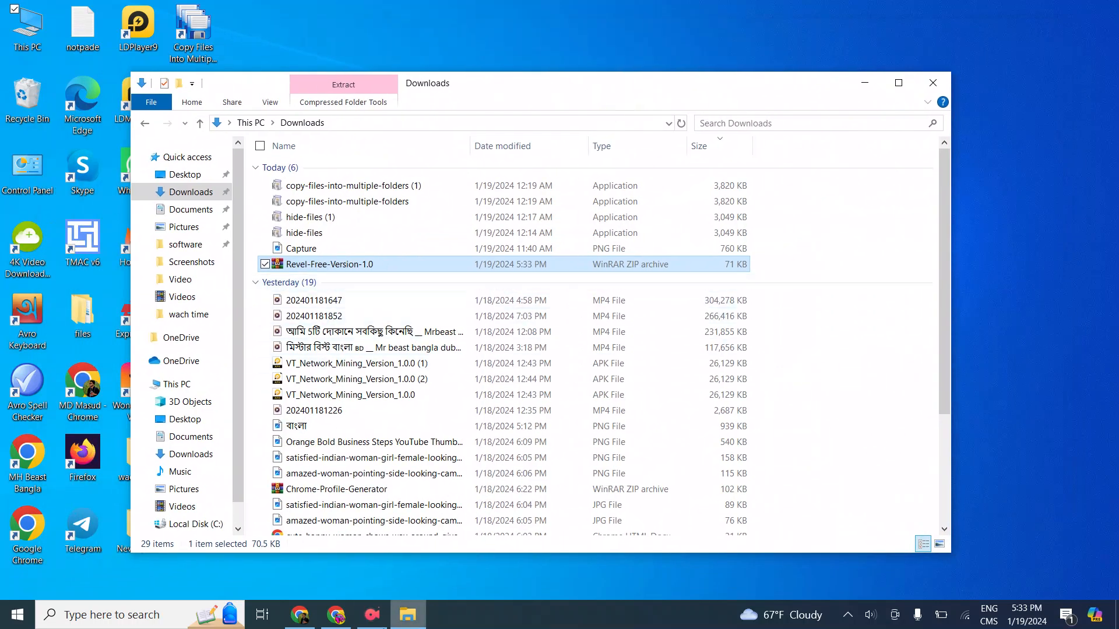
left_click(371, 624)
left_click(134, 130)
left_click(324, 85)
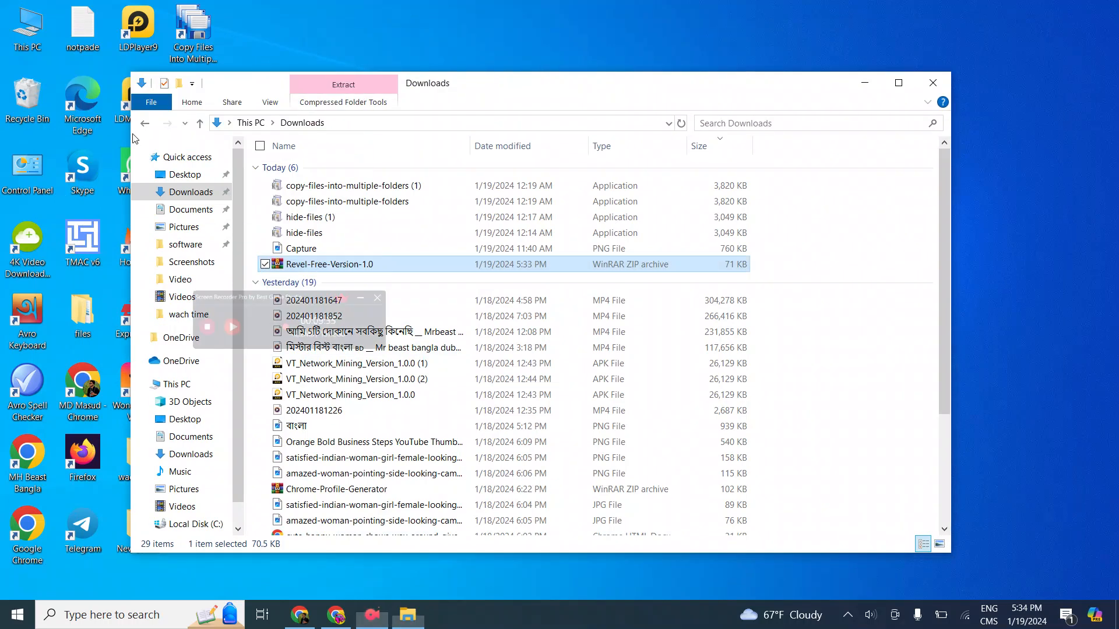
Extract the Revel-Free-Version-1.0 archive into its own folder in Downloads and select that folder
right_click(422, 264)
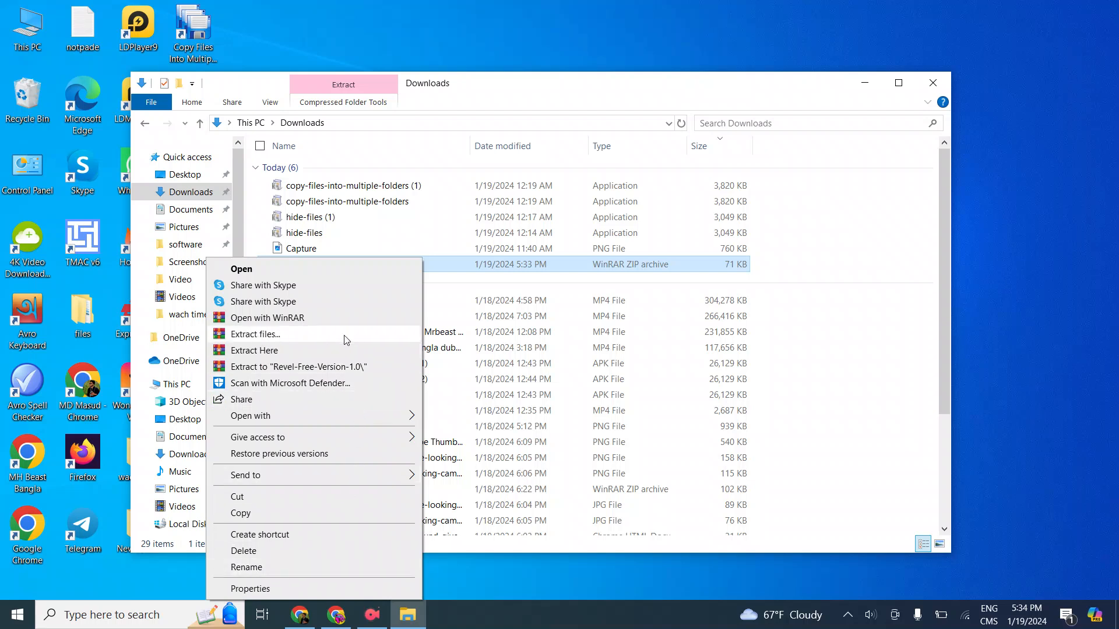
left_click(243, 337)
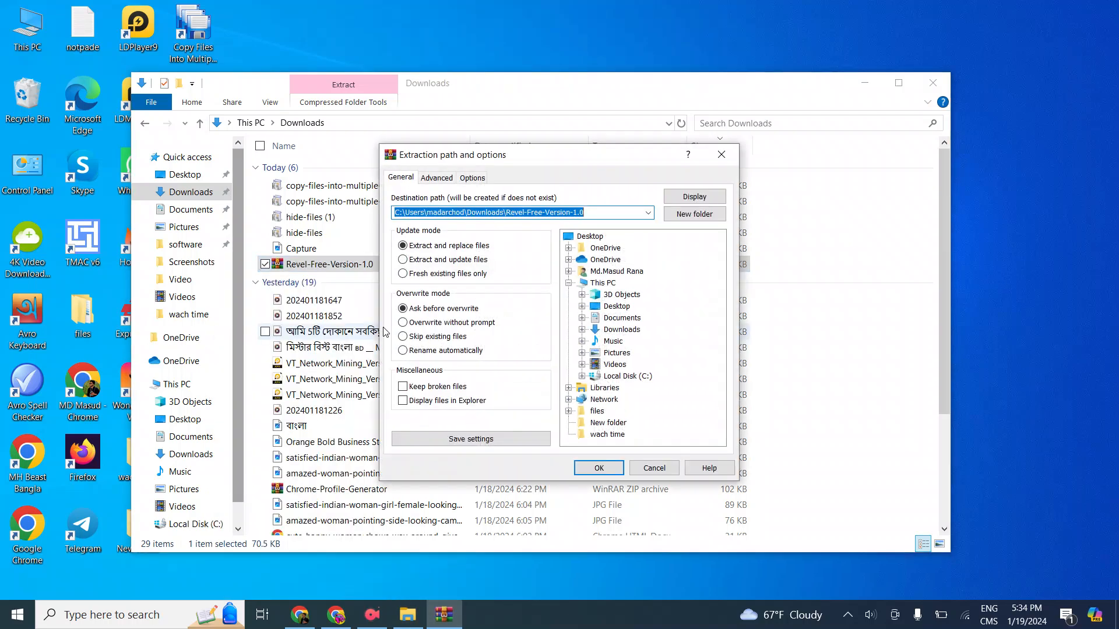
left_click(592, 476)
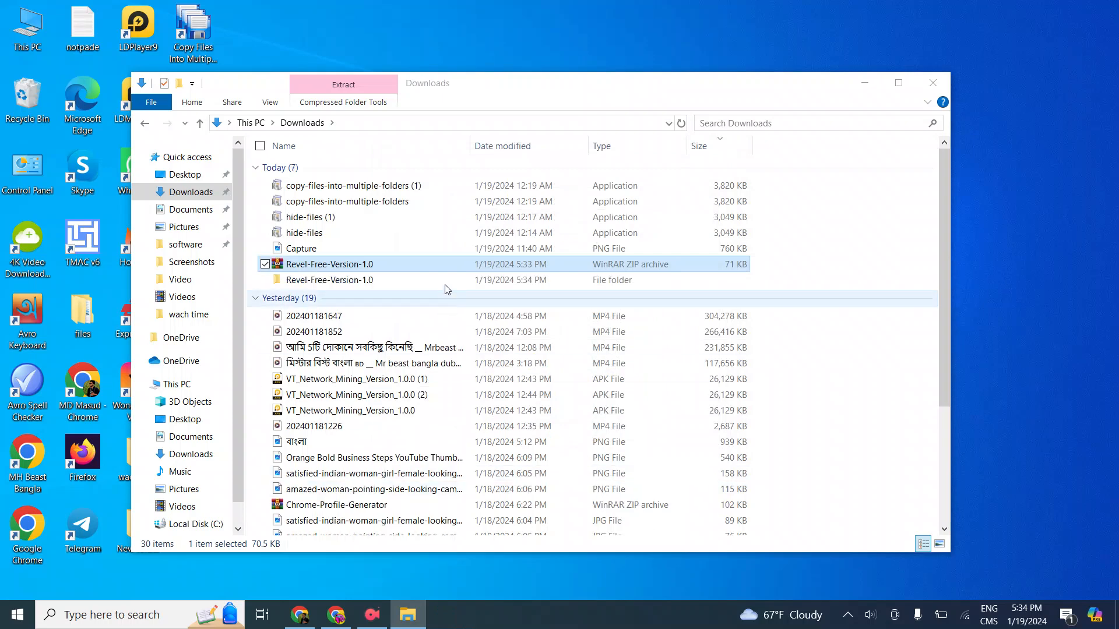
left_click(388, 286)
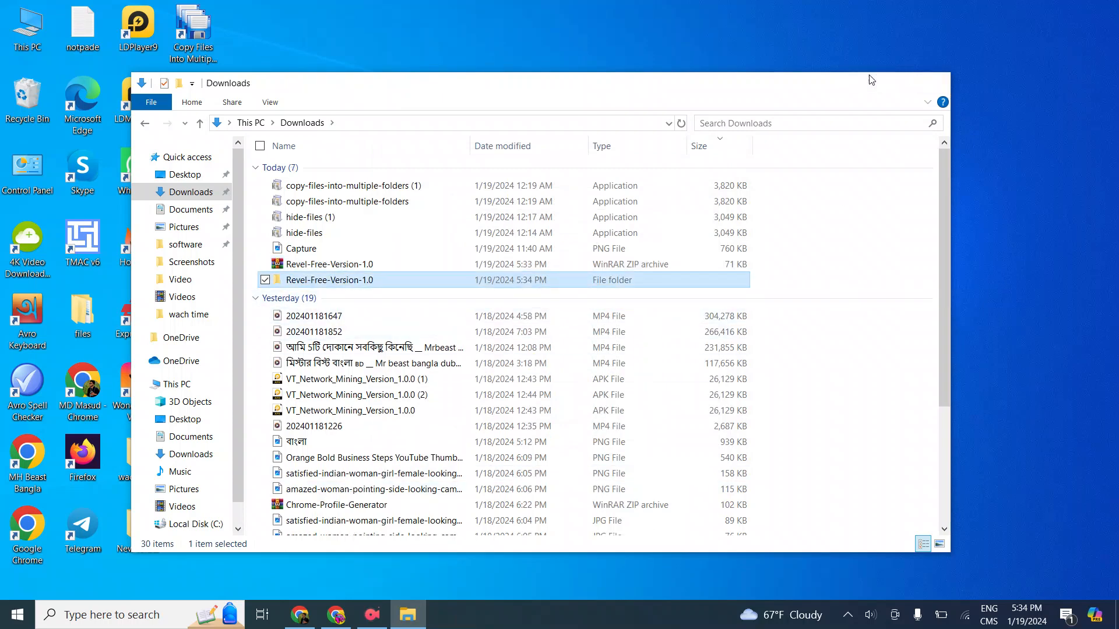
Switch back to Chrome, closing the Revel template page and returning to the Blogger theme page
left_click(866, 81)
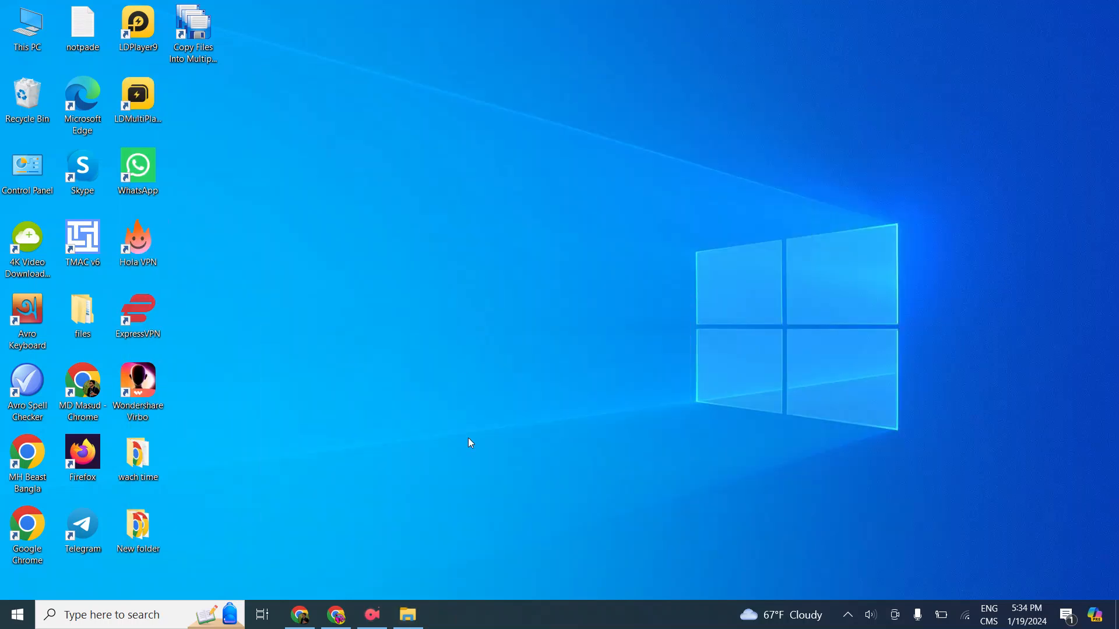
left_click(330, 614)
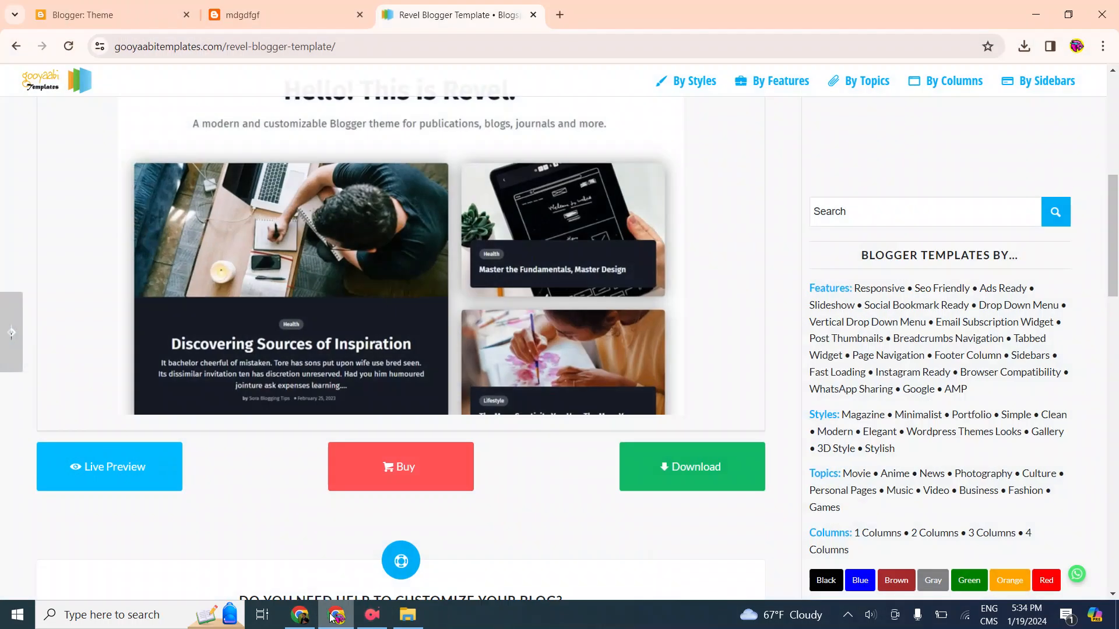
left_click(533, 15)
left_click(142, 5)
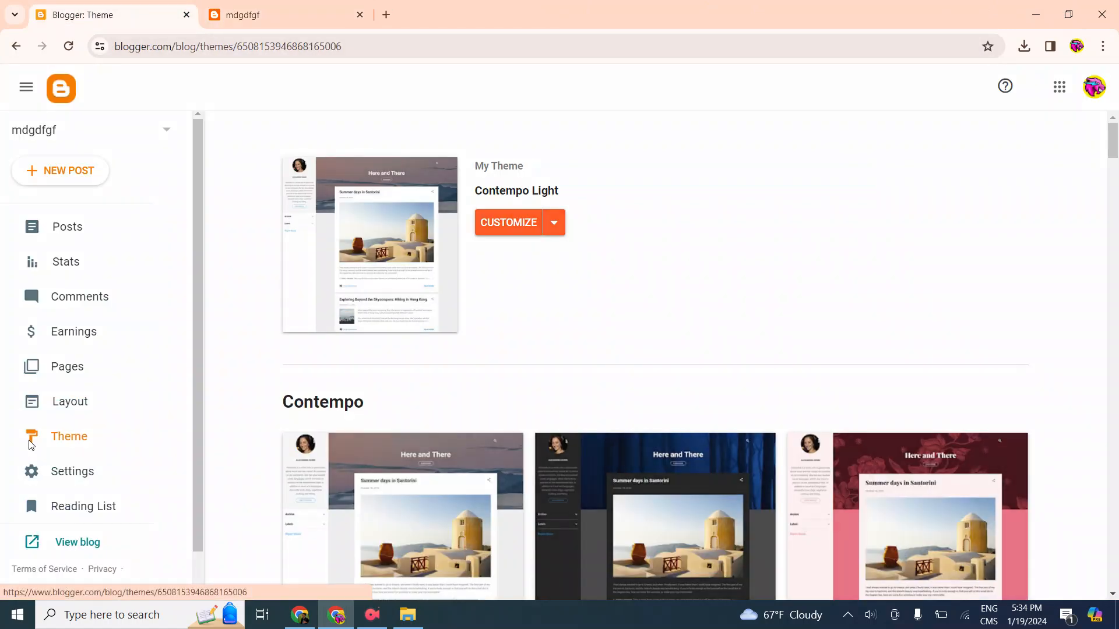
Start restoring the blog's theme from a file on the computer
left_click(536, 225)
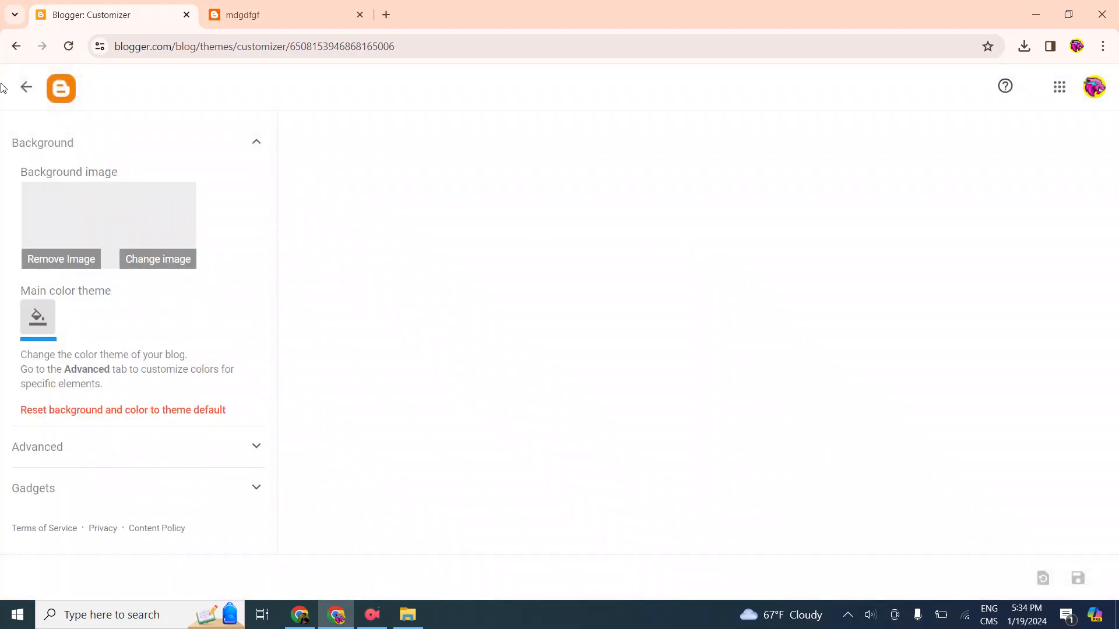
left_click(26, 88)
left_click(554, 222)
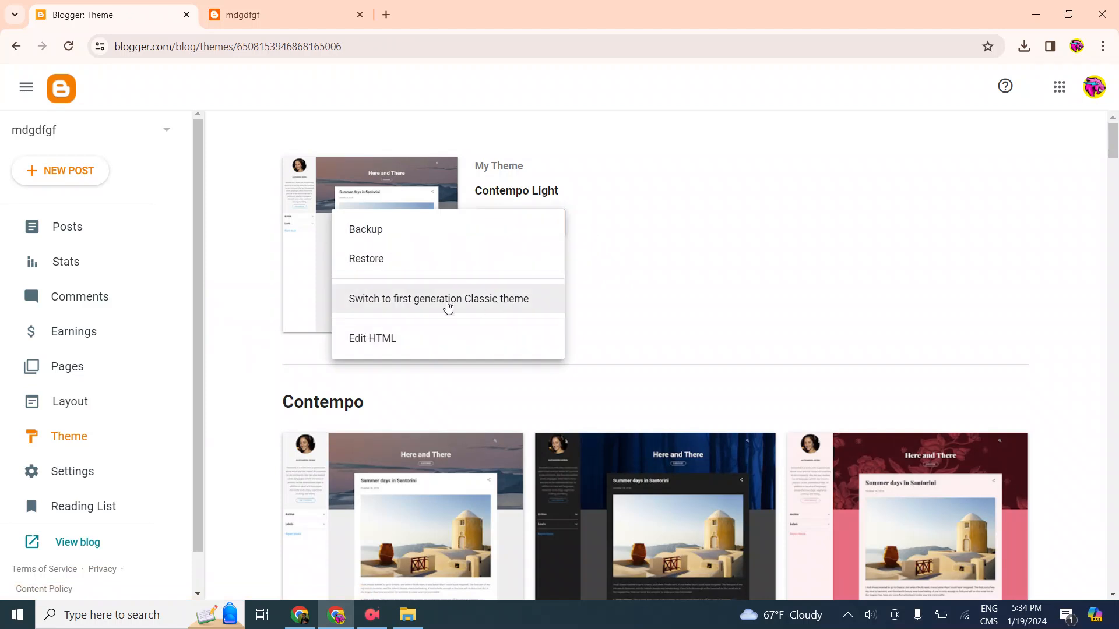
left_click(404, 266)
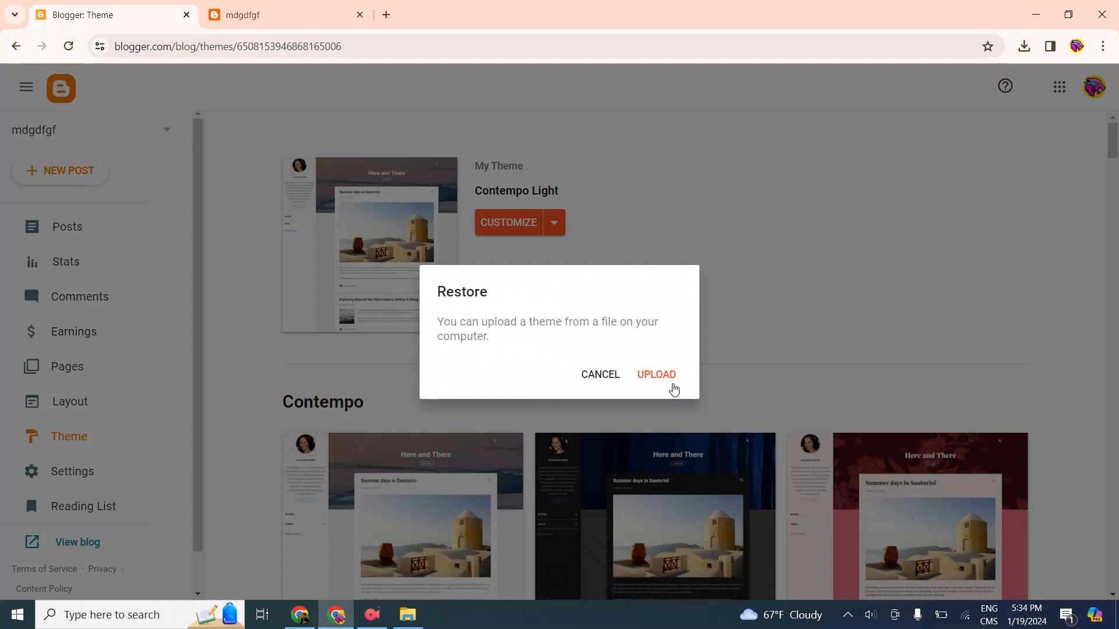
left_click(656, 377)
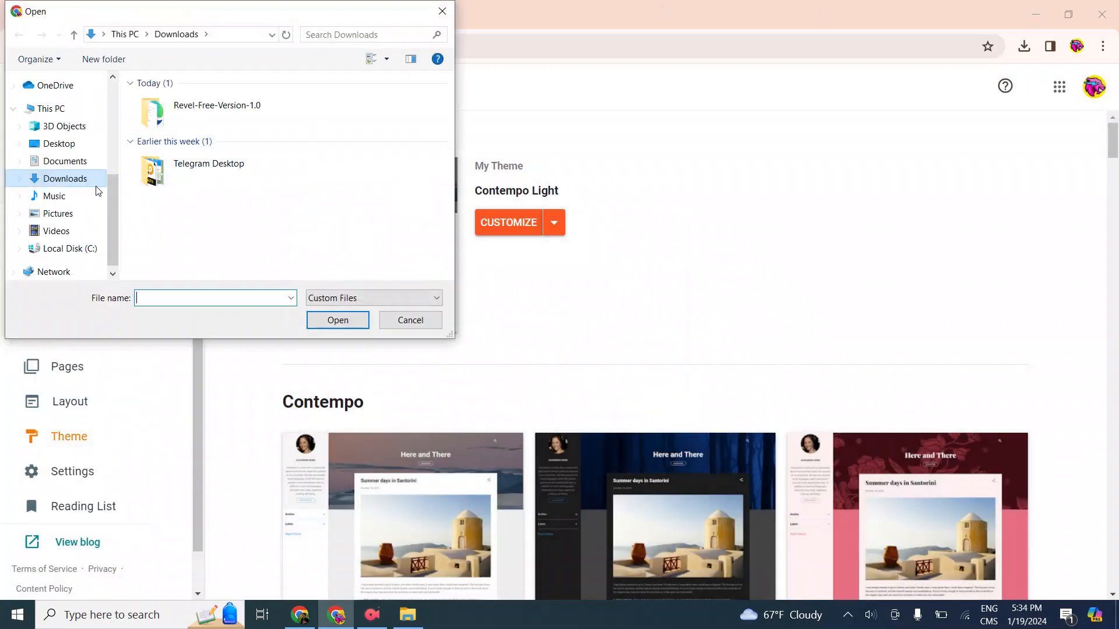
Try to upload the Live Blogger file from the Revel-Free-Version-1.0 folder in Downloads as the blog's theme
scroll(90, 216, "up", 5)
left_click(90, 126)
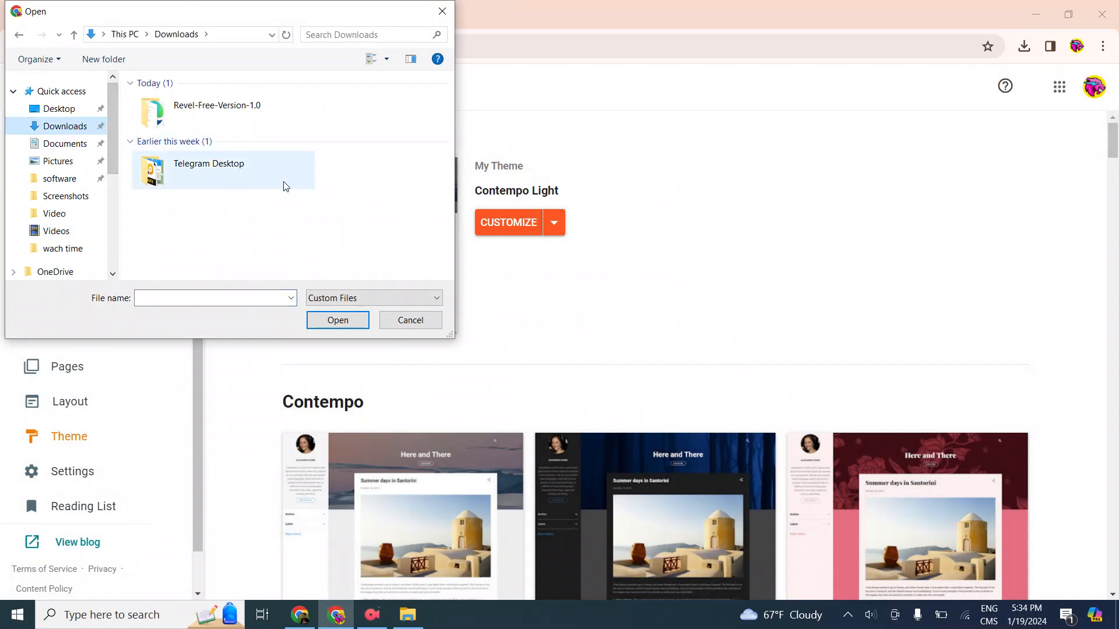
double_click(233, 125)
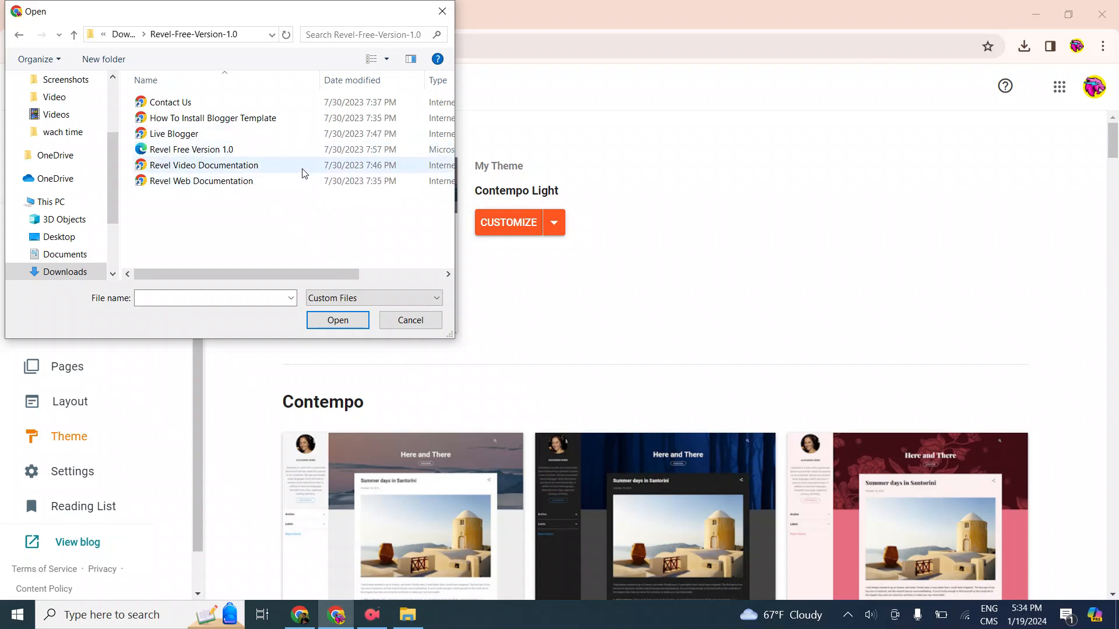
left_click(21, 35)
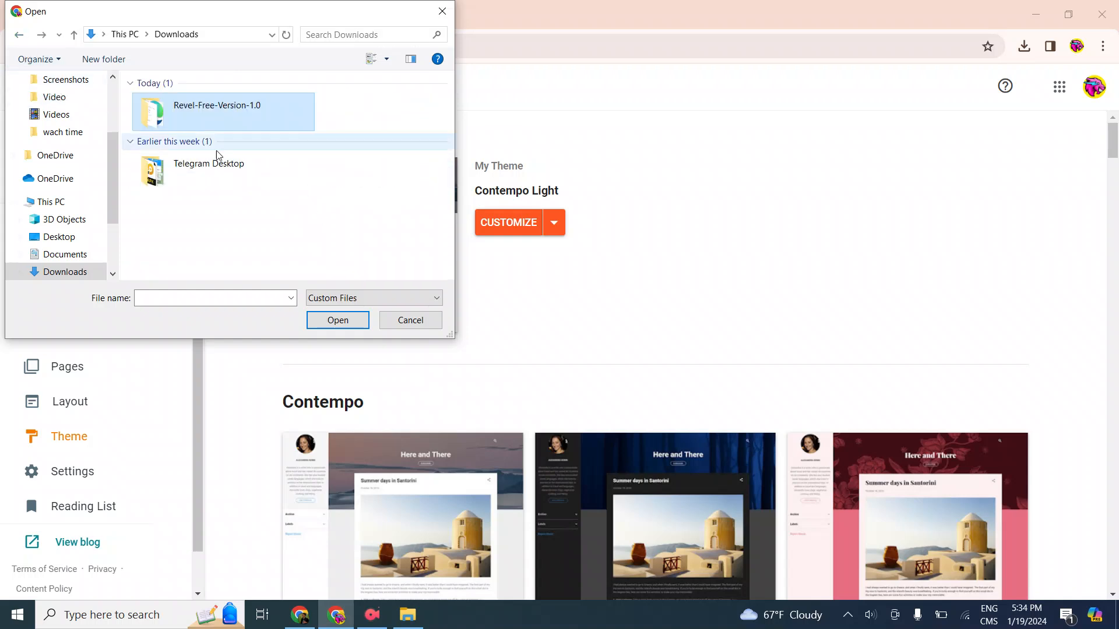
double_click(230, 116)
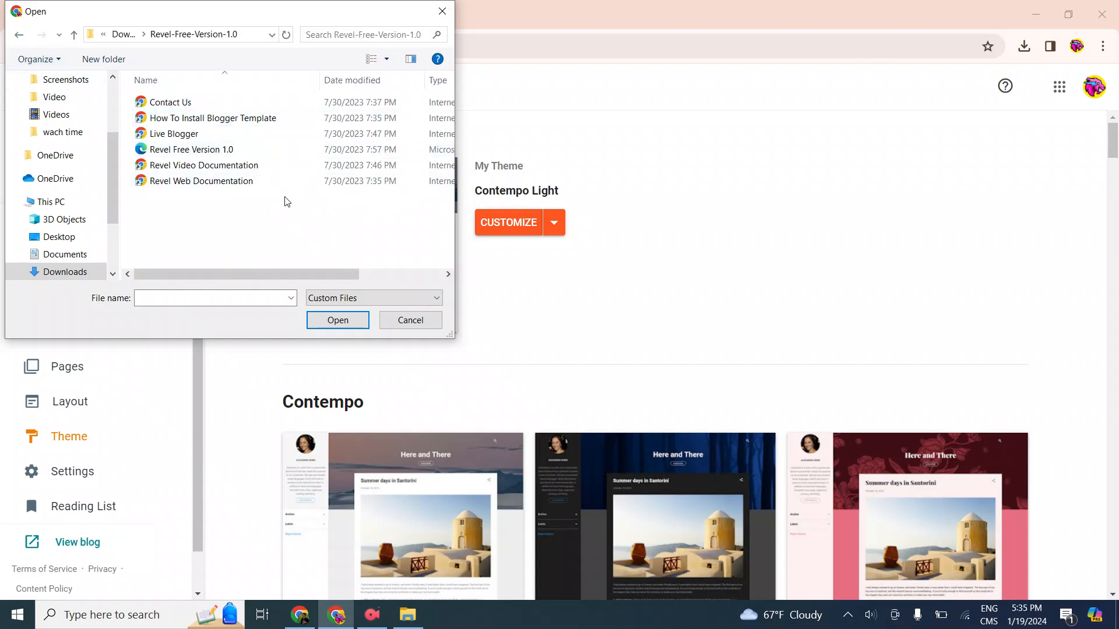
left_click(271, 140)
double_click(270, 139)
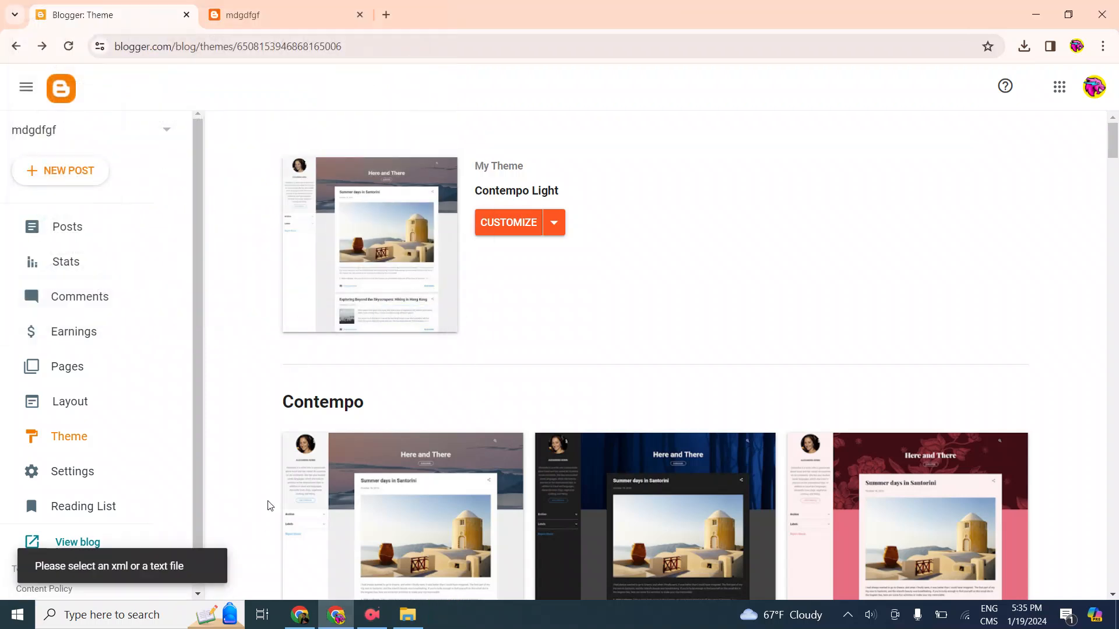
left_click(557, 222)
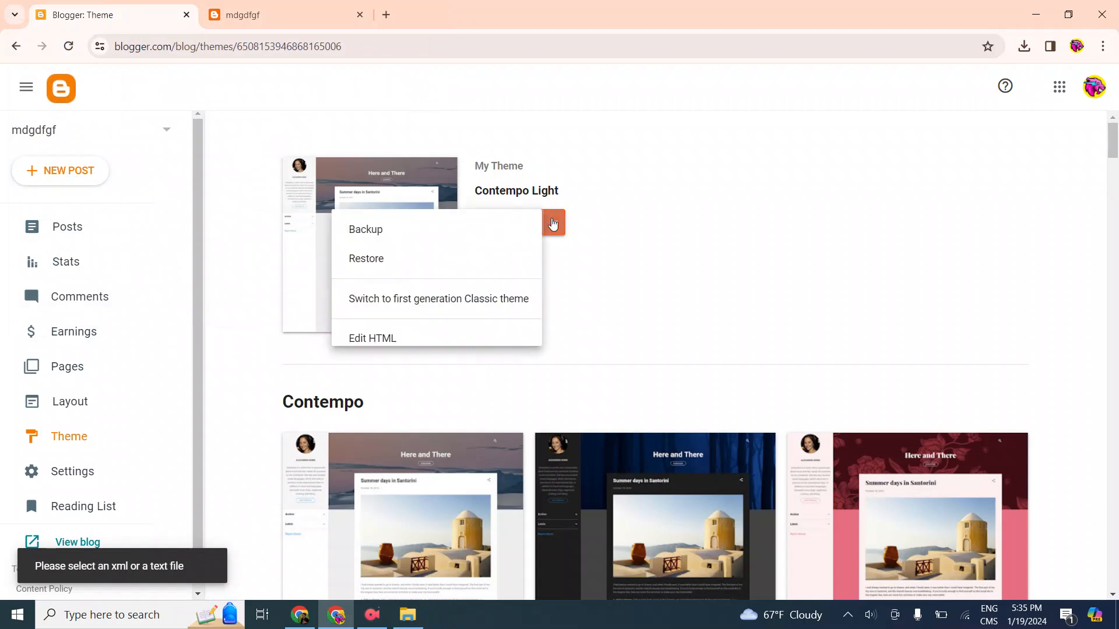
left_click(353, 265)
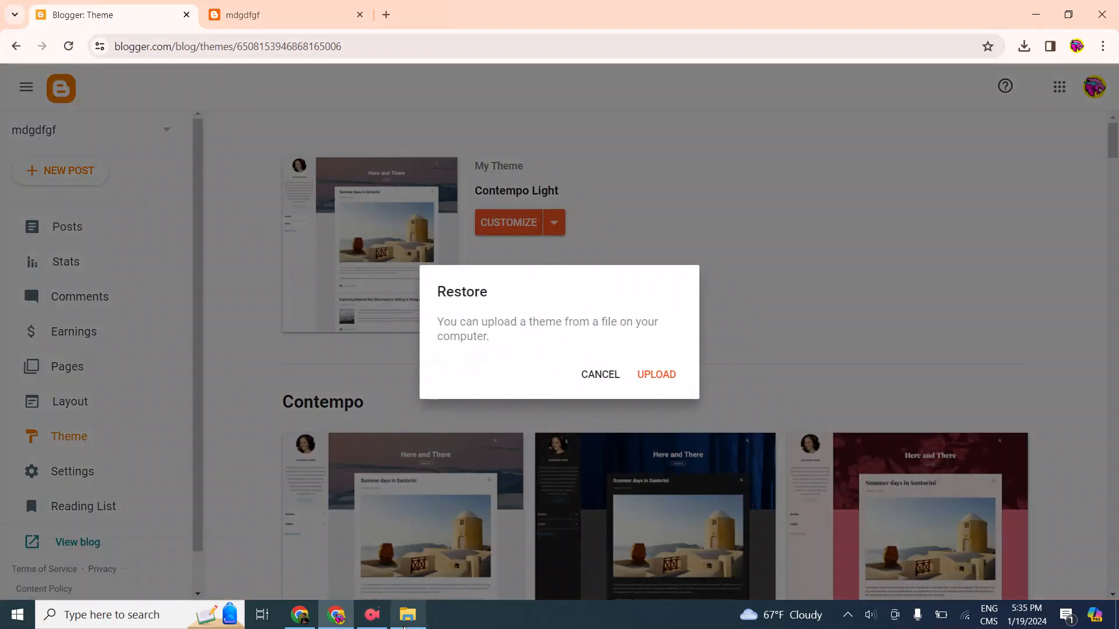
mouse_move(405, 626)
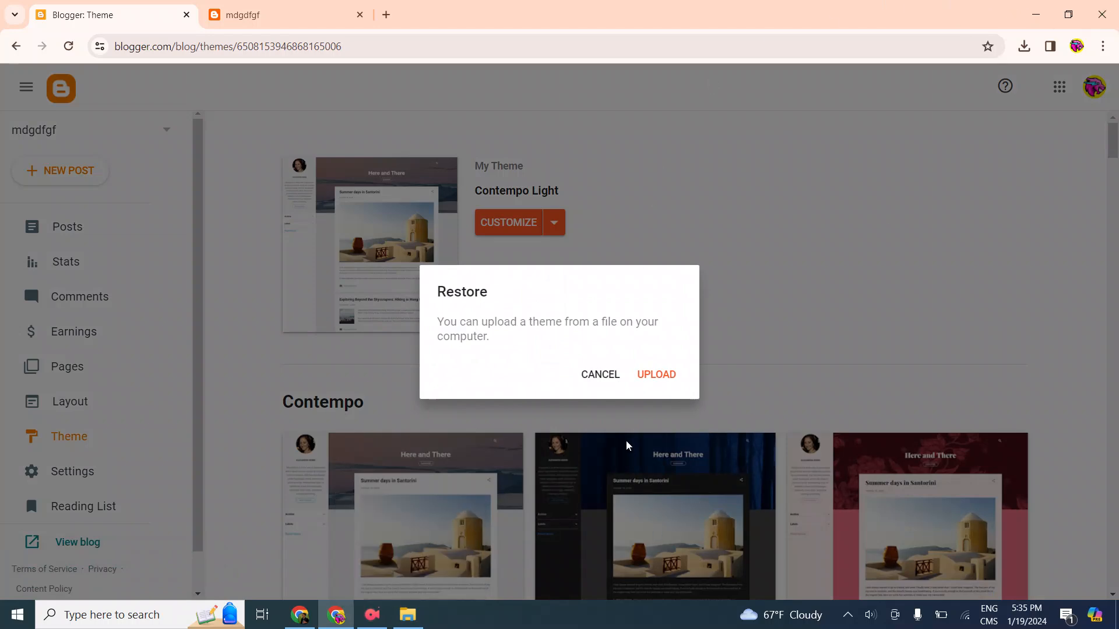
left_click(644, 376)
left_click(370, 623)
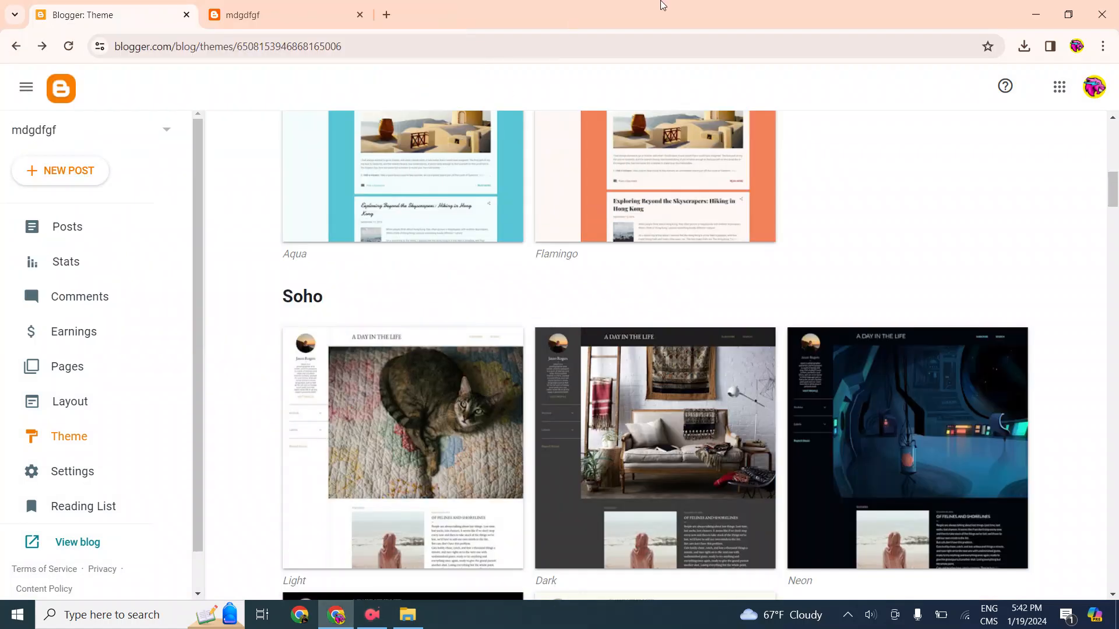
Look through the built-in theme gallery, comparing the Contempo, Soho and Emporio designs and those below them
scroll(519, 282, "up", 10)
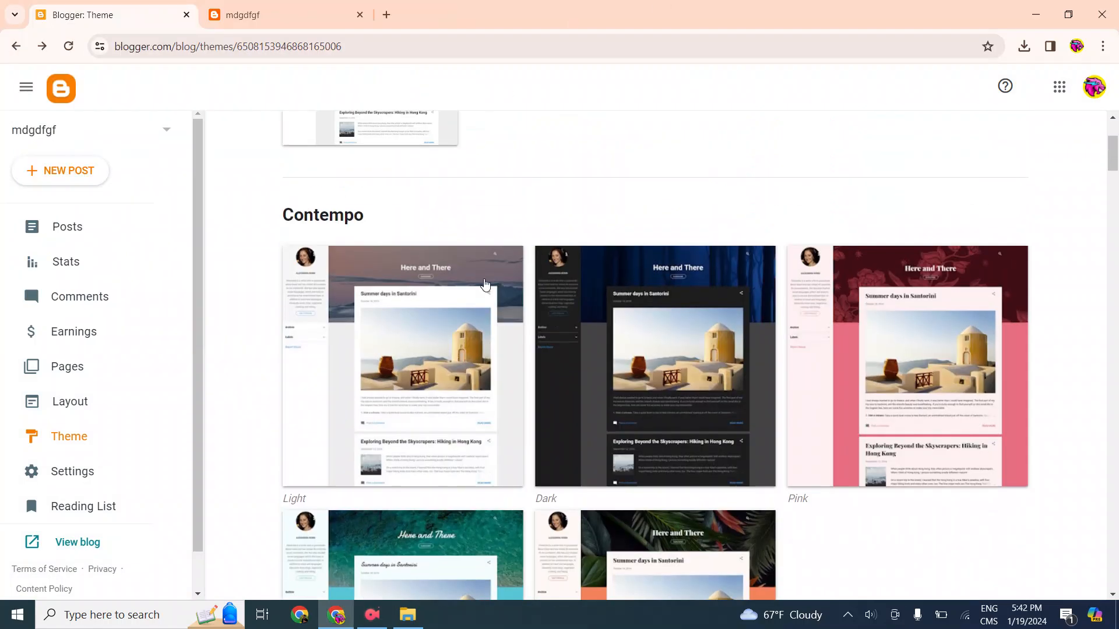
scroll(574, 286, "up", 1)
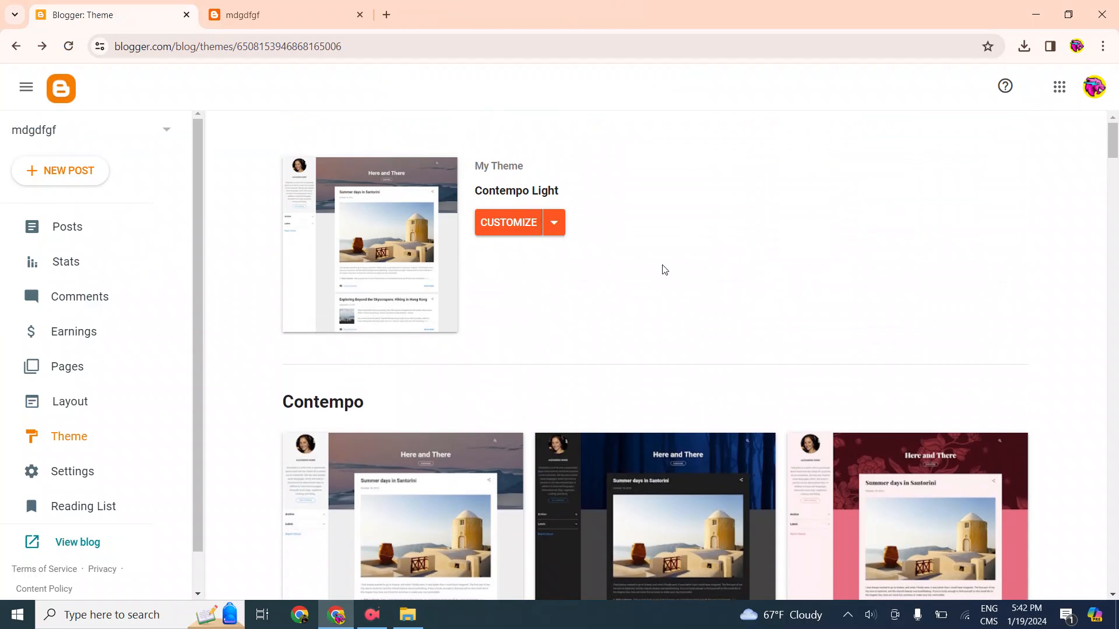
scroll(407, 245, "down", 5)
scroll(663, 307, "up", 5)
scroll(670, 333, "down", 7)
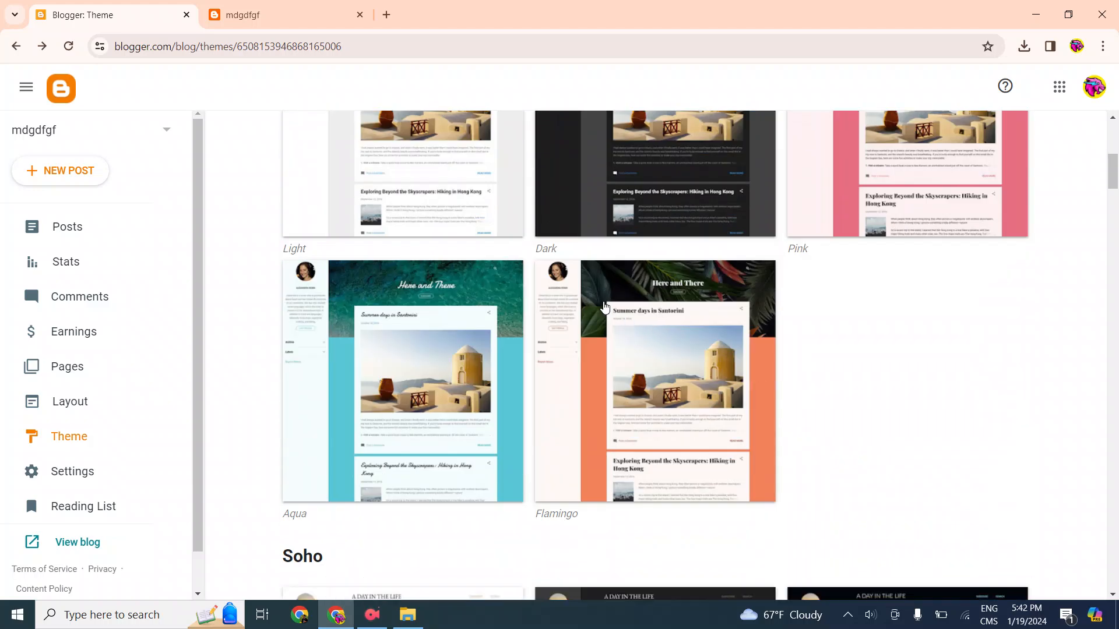
scroll(605, 306, "up", 6)
scroll(629, 284, "down", 3)
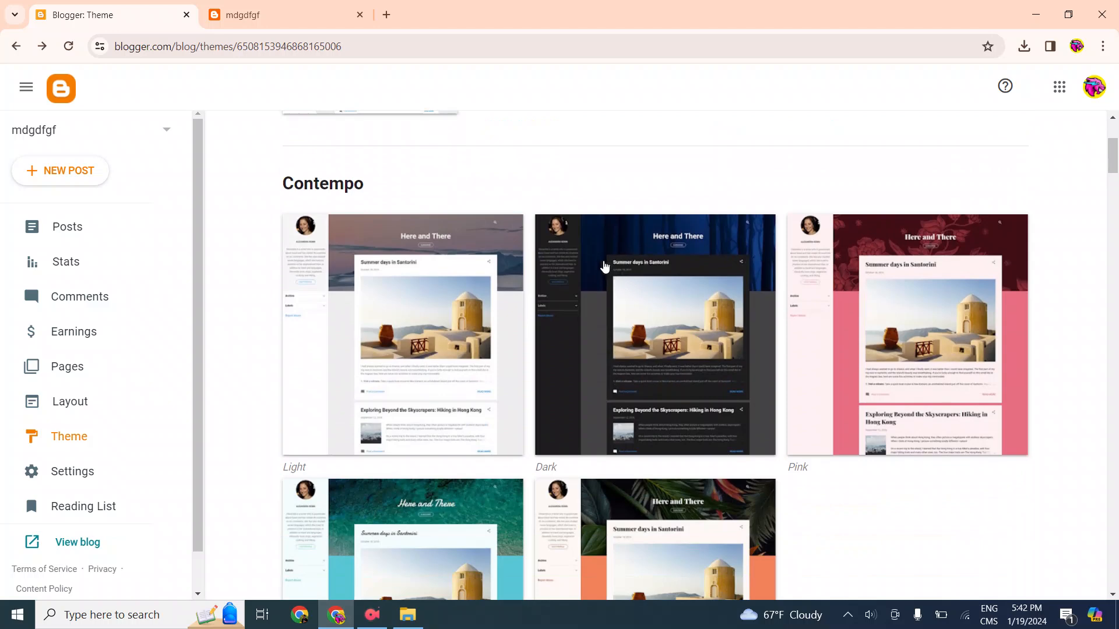
scroll(610, 269, "down", 3)
scroll(614, 255, "up", 6)
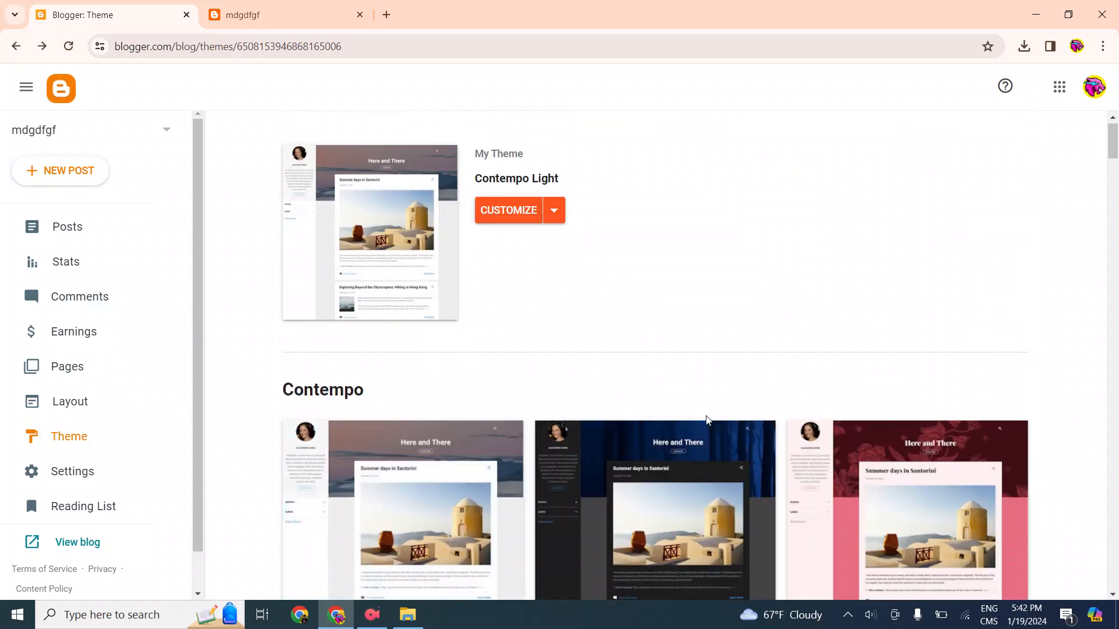
scroll(759, 295, "down", 8)
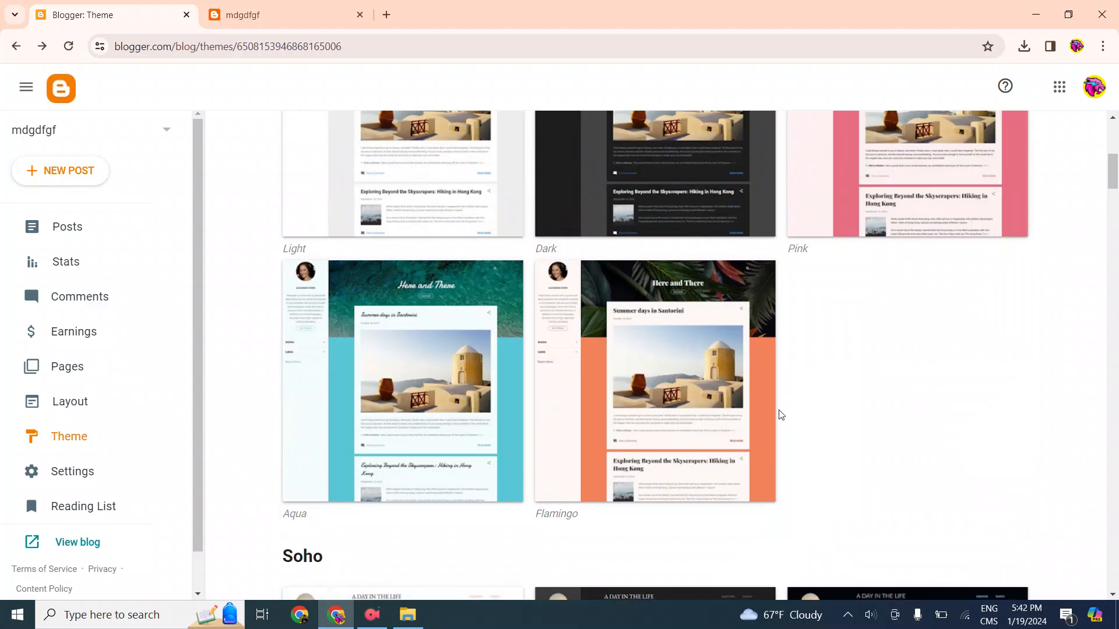
scroll(489, 287, "down", 6)
scroll(472, 337, "up", 6)
scroll(810, 309, "down", 4)
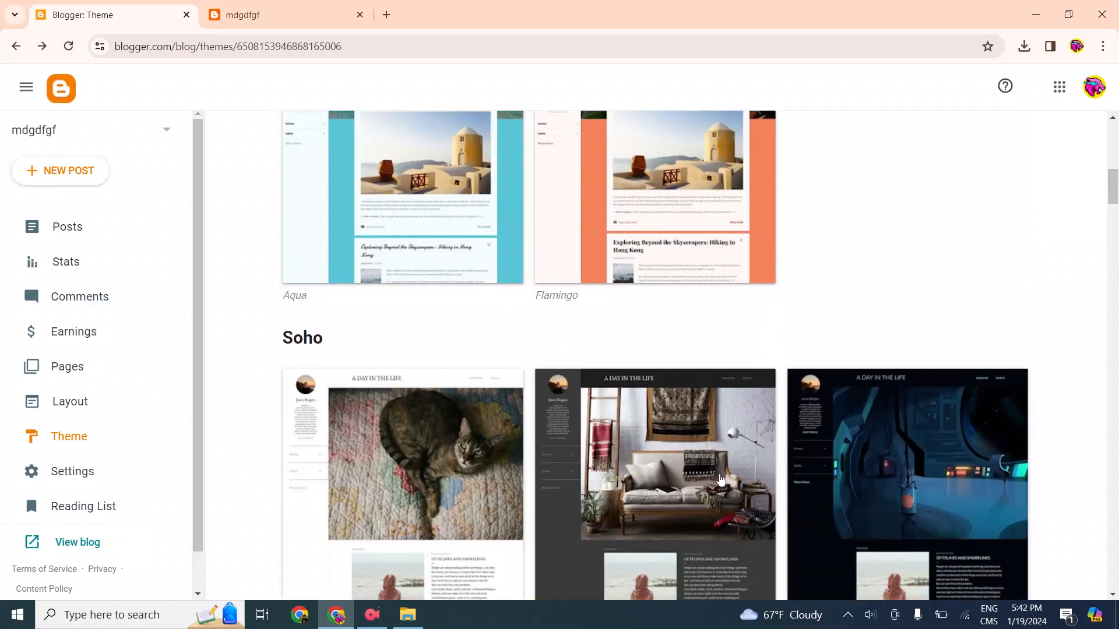
scroll(794, 276, "down", 5)
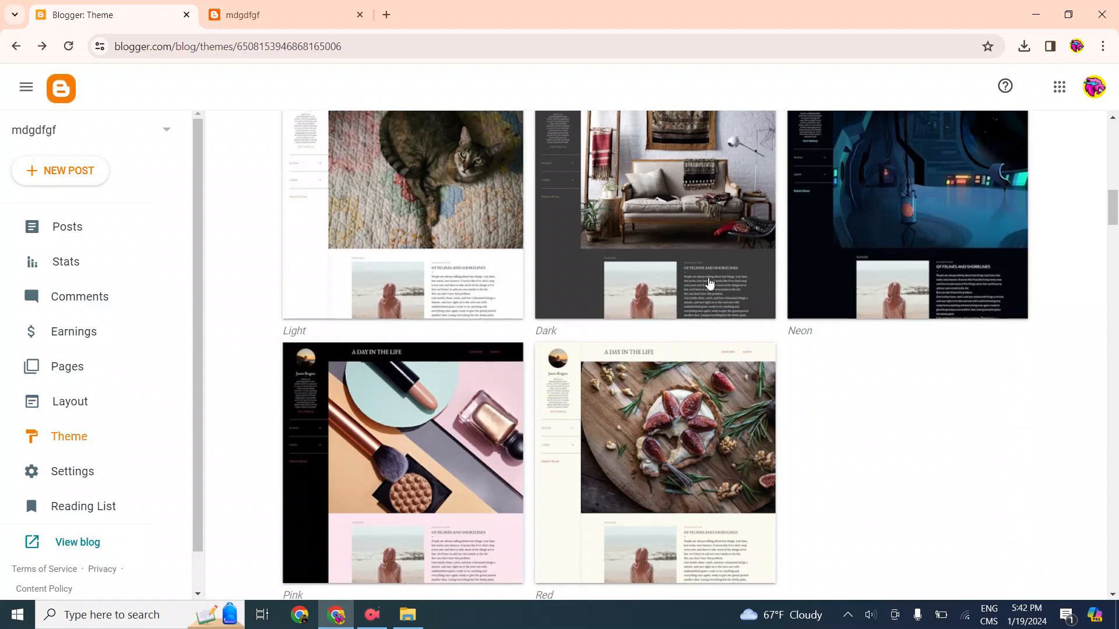
scroll(729, 279, "down", 3)
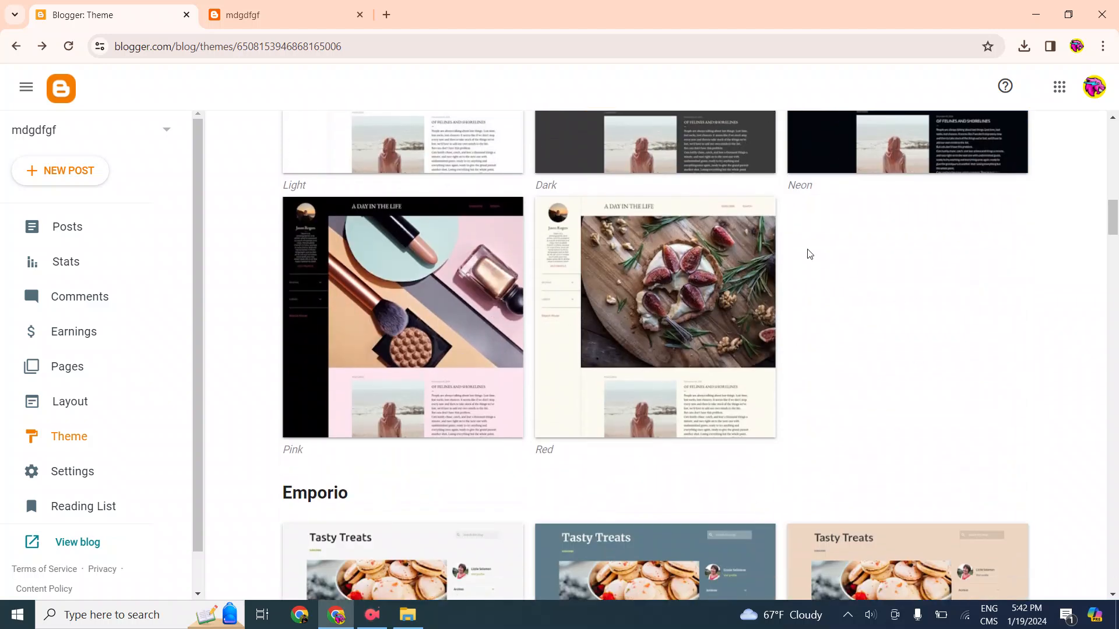
scroll(956, 371, "down", 4)
scroll(672, 402, "down", 9)
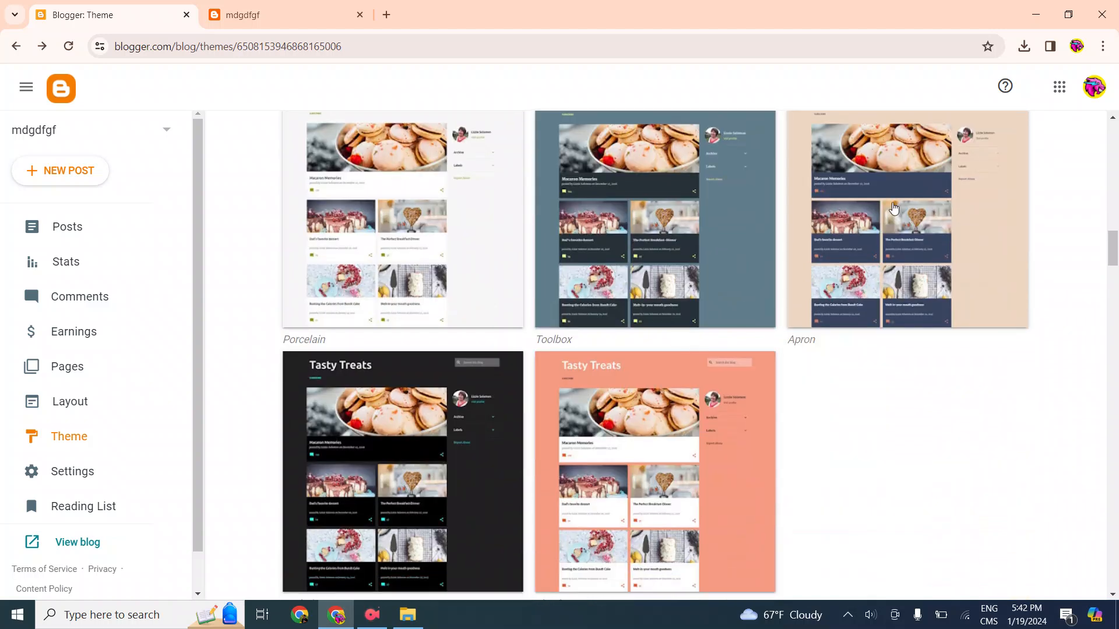
scroll(782, 268, "down", 5)
scroll(827, 263, "down", 3)
Select the Notable Dracula theme in the gallery and apply it to the blog
scroll(879, 269, "up", 3)
left_click(927, 295)
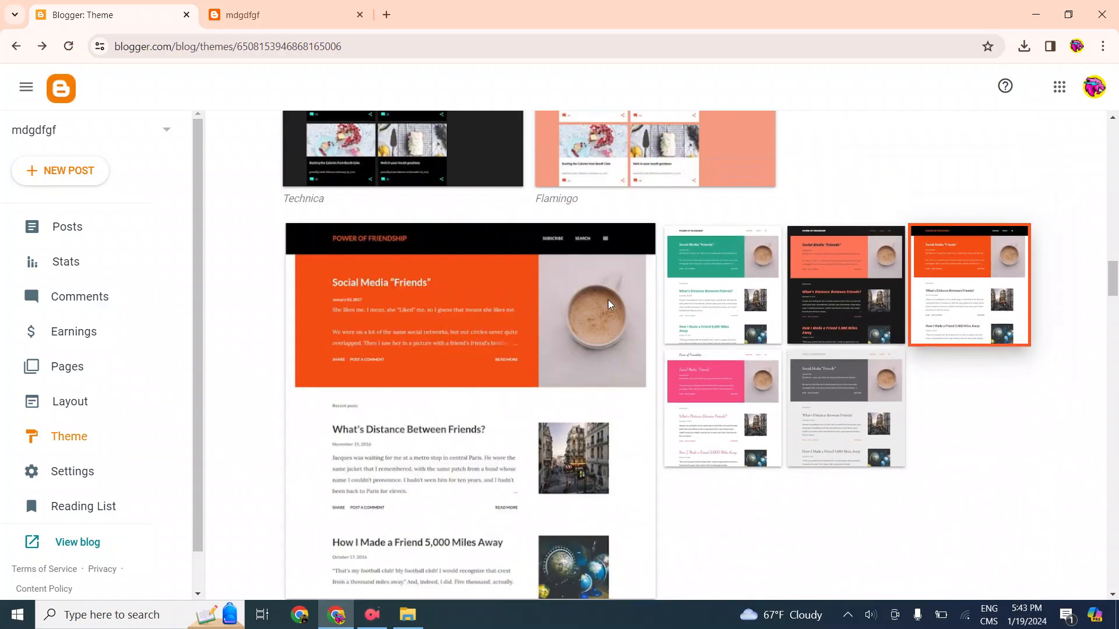
scroll(633, 300, "down", 10)
scroll(644, 337, "up", 5)
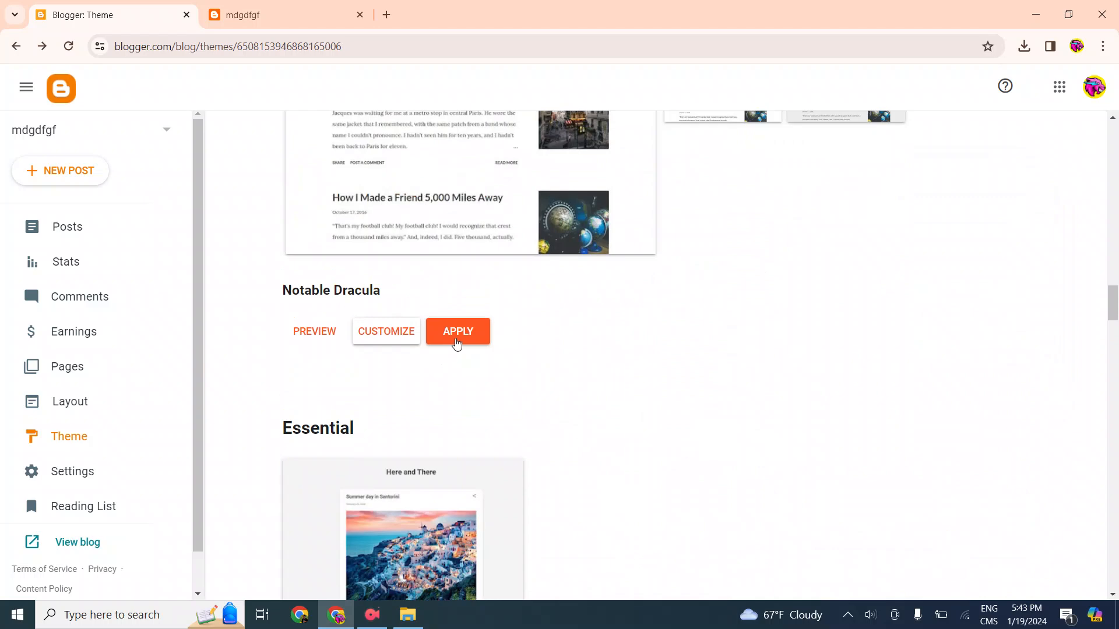
left_click(457, 332)
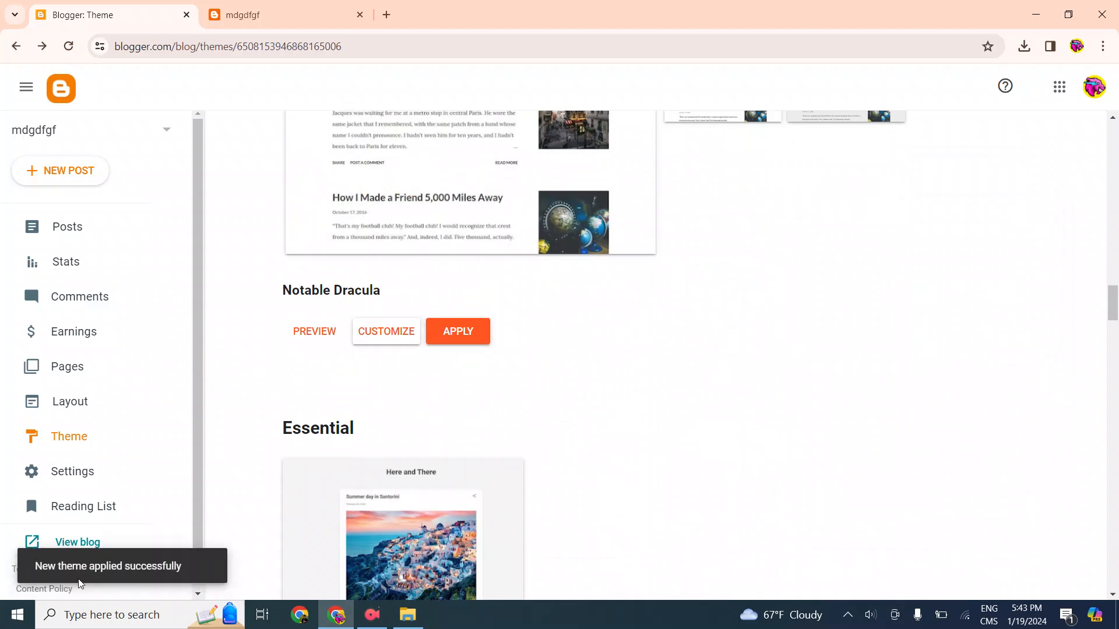
left_click_drag(63, 570, 232, 572)
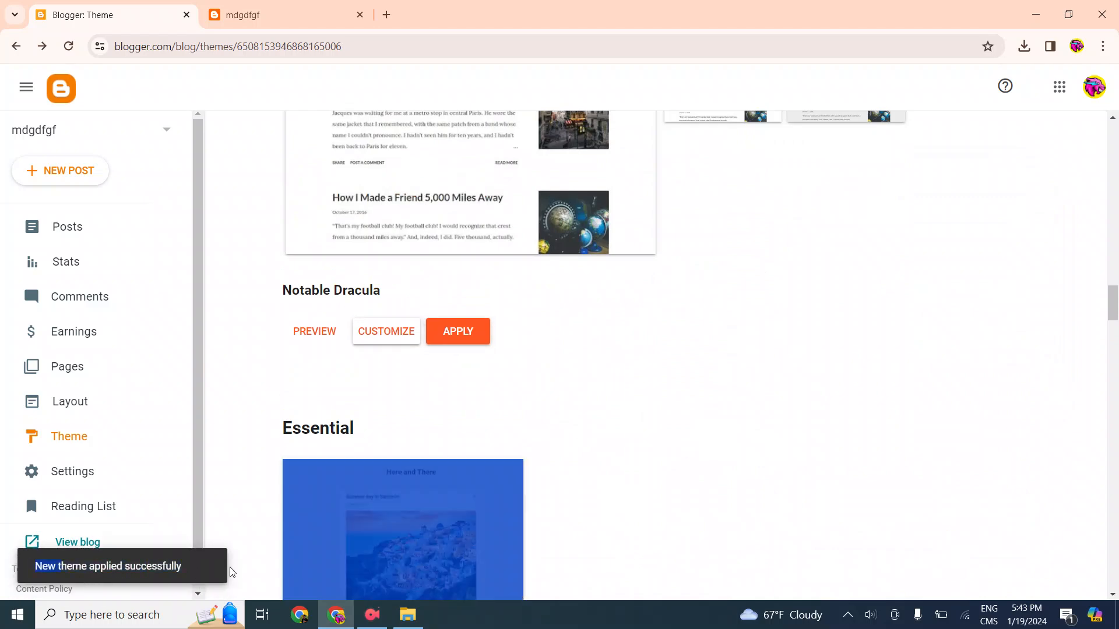
left_click(625, 397)
View the live blog with its newly applied theme and close its tab again
scroll(629, 392, "down", 20)
scroll(664, 331, "down", 6)
scroll(87, 460, "down", 1)
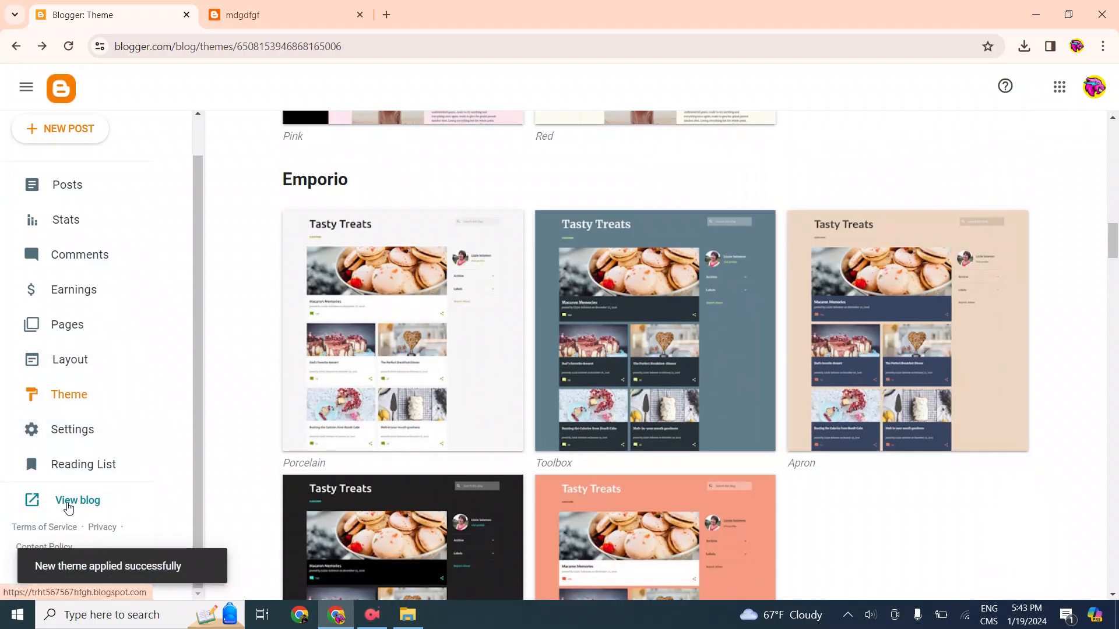
left_click(70, 509)
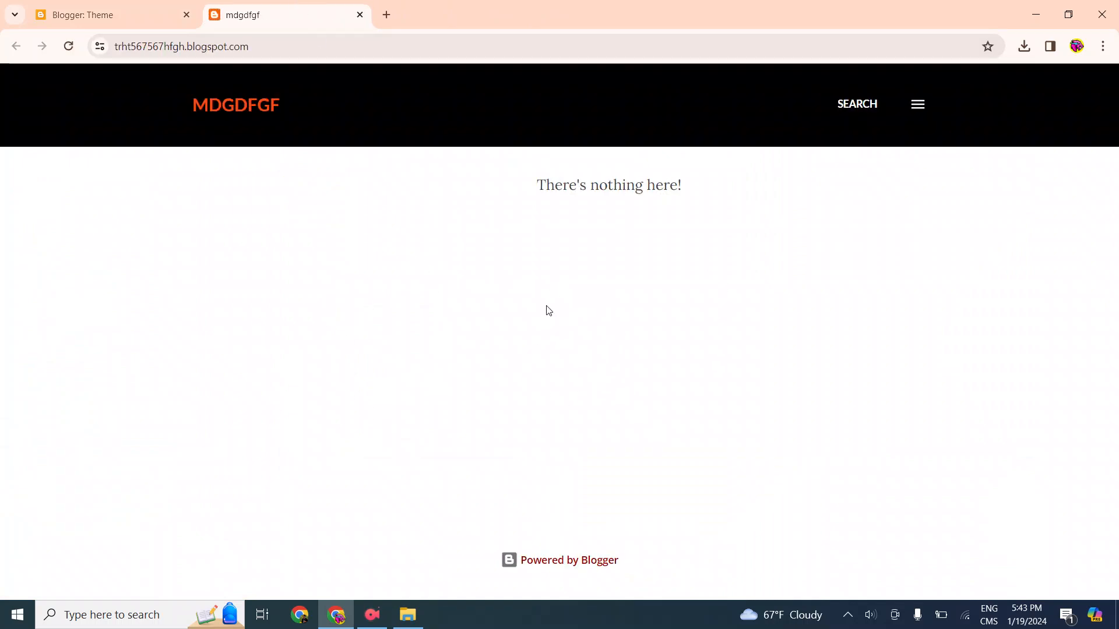
left_click_drag(534, 173, 664, 274)
left_click(664, 274)
left_click(360, 15)
Leave the theme gallery and start a new post for the blog
scroll(272, 231, "down", 5)
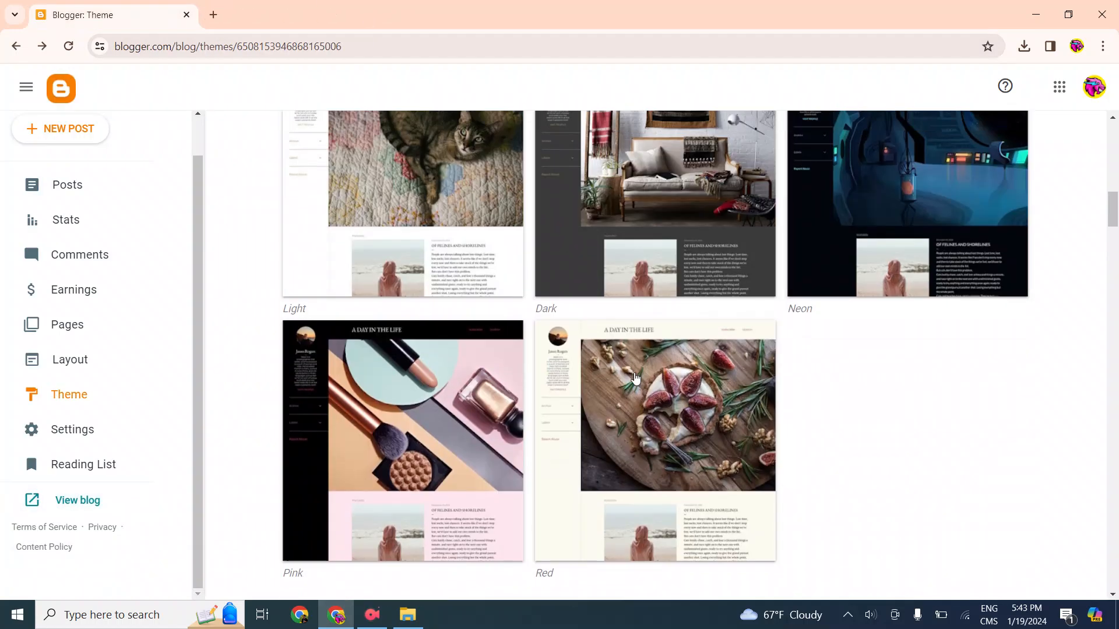
scroll(272, 231, "up", 10)
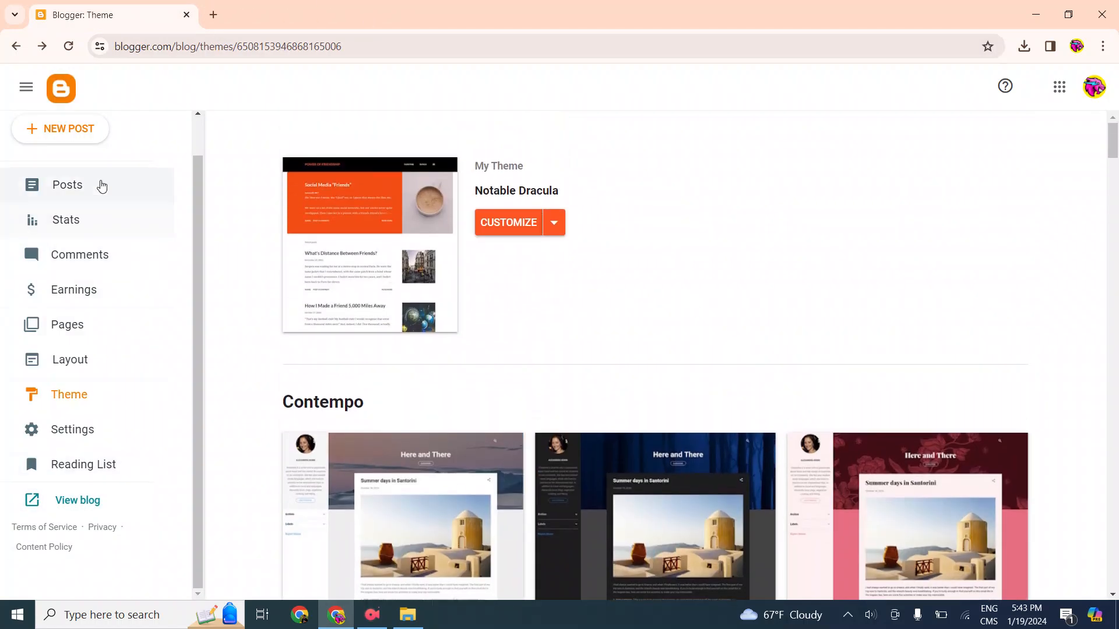
scroll(105, 332, "up", 1)
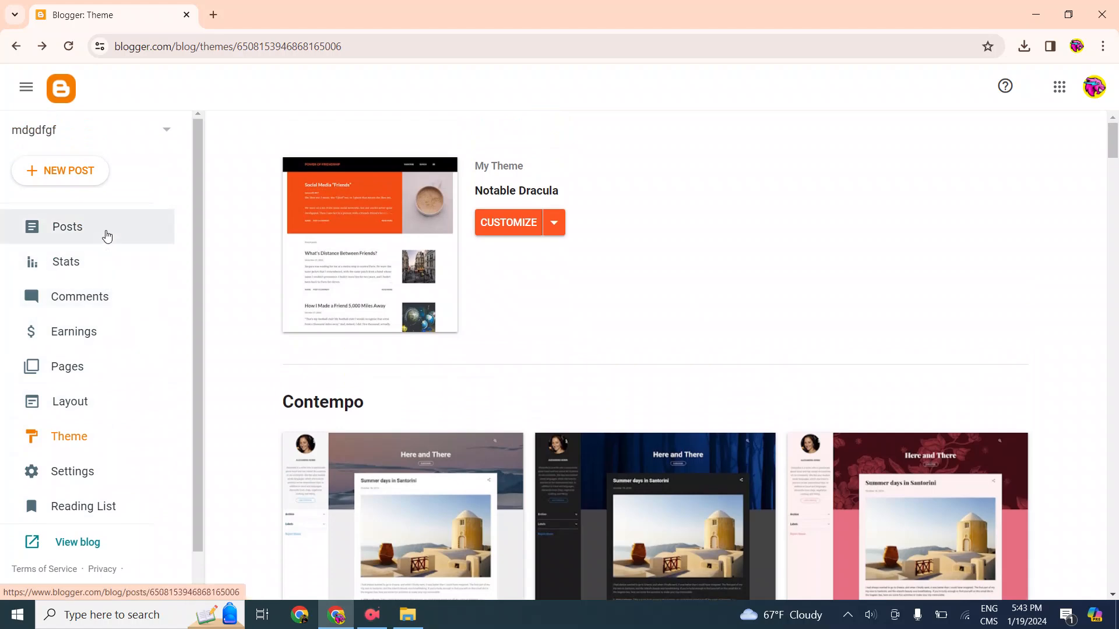
left_click(51, 178)
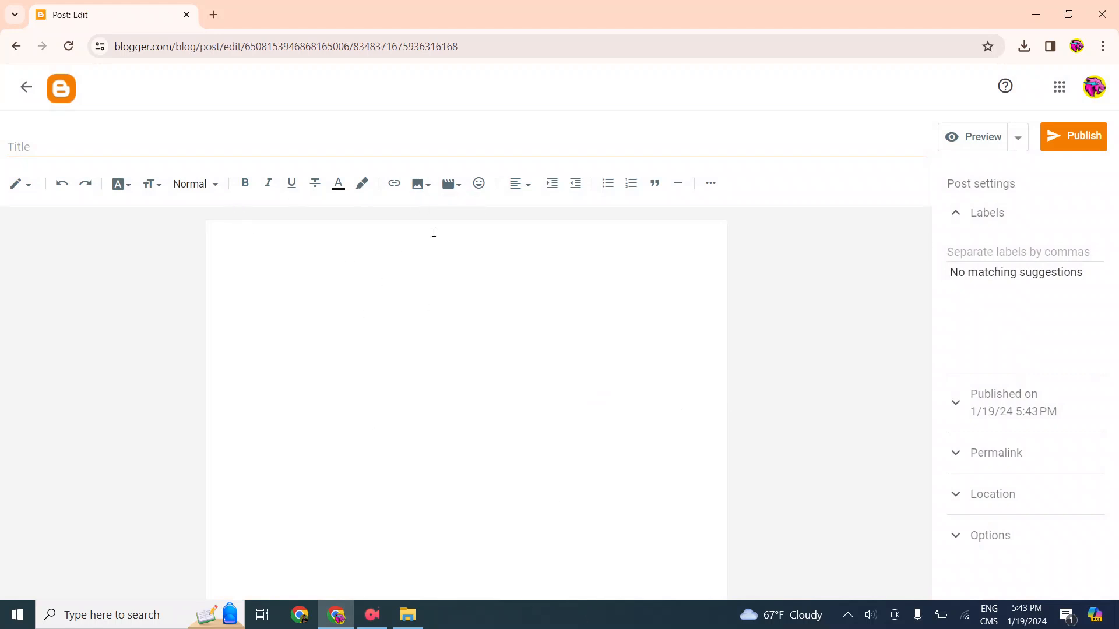
Upload the WhatsApp illustration 7e94d5ac-f4a0-44f8-9545-e195725d70f5 from the computer's Pictures folder and insert it into the post
left_click(420, 184)
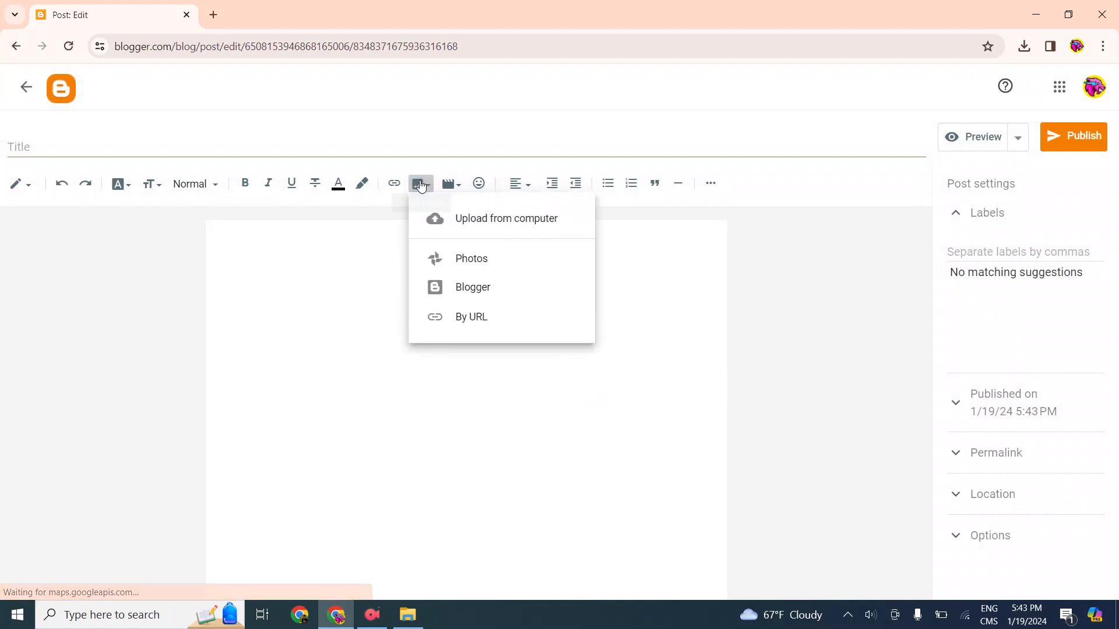
left_click(551, 223)
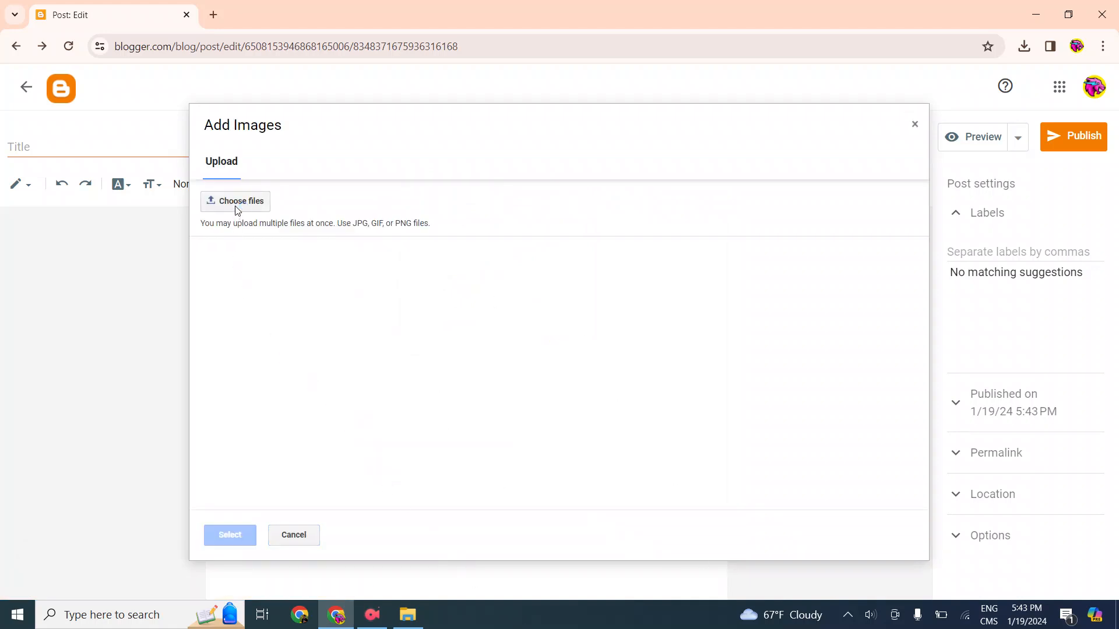
left_click(237, 204)
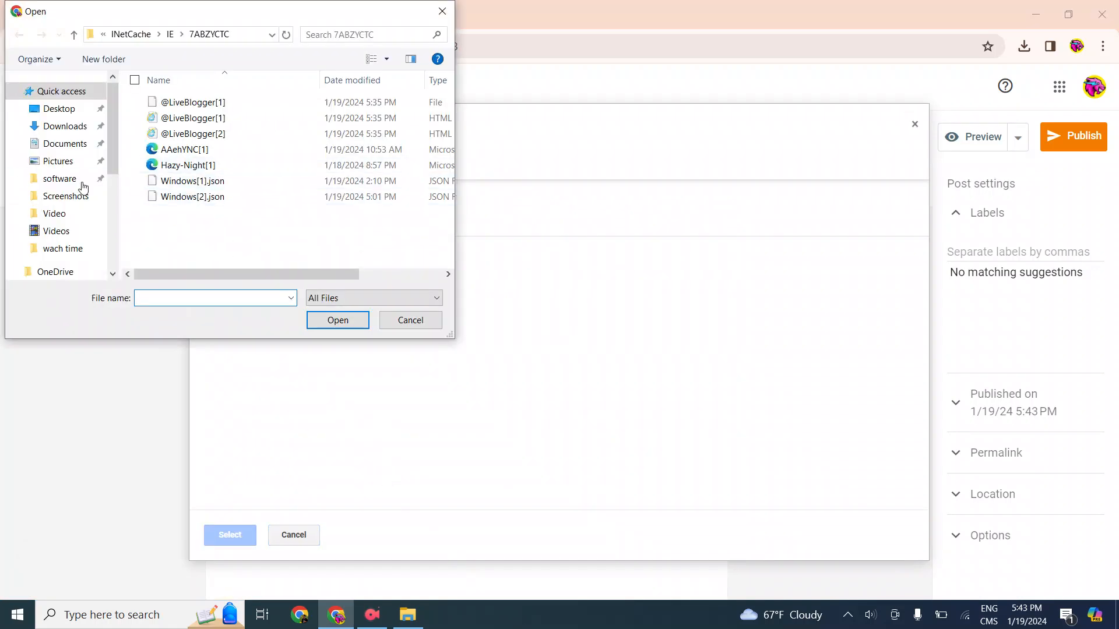
left_click(59, 163)
left_click(308, 190)
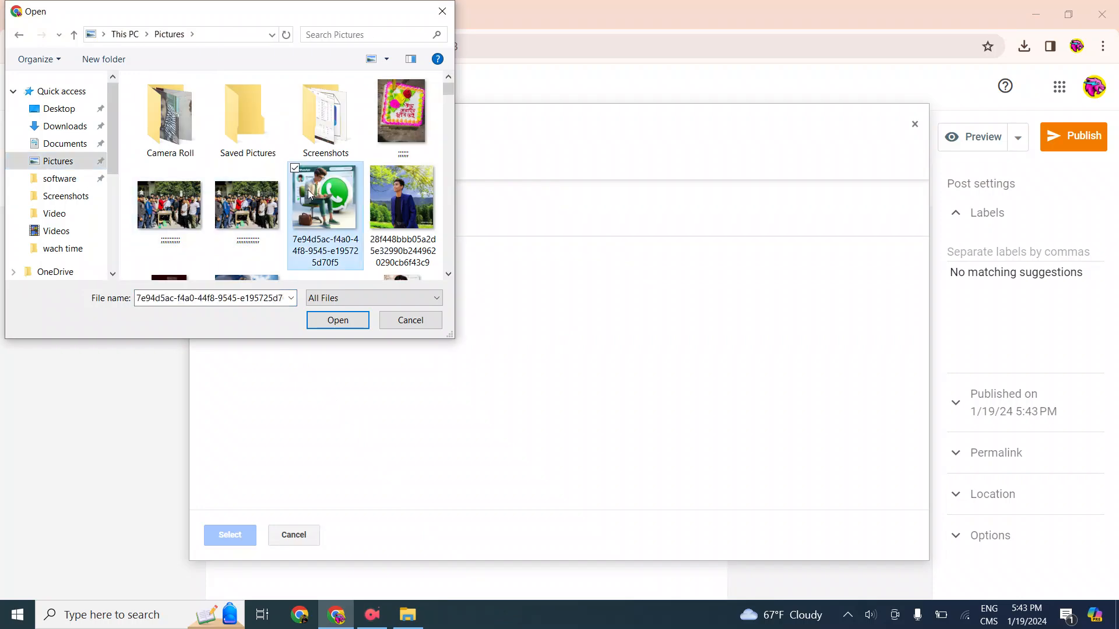
left_click(349, 320)
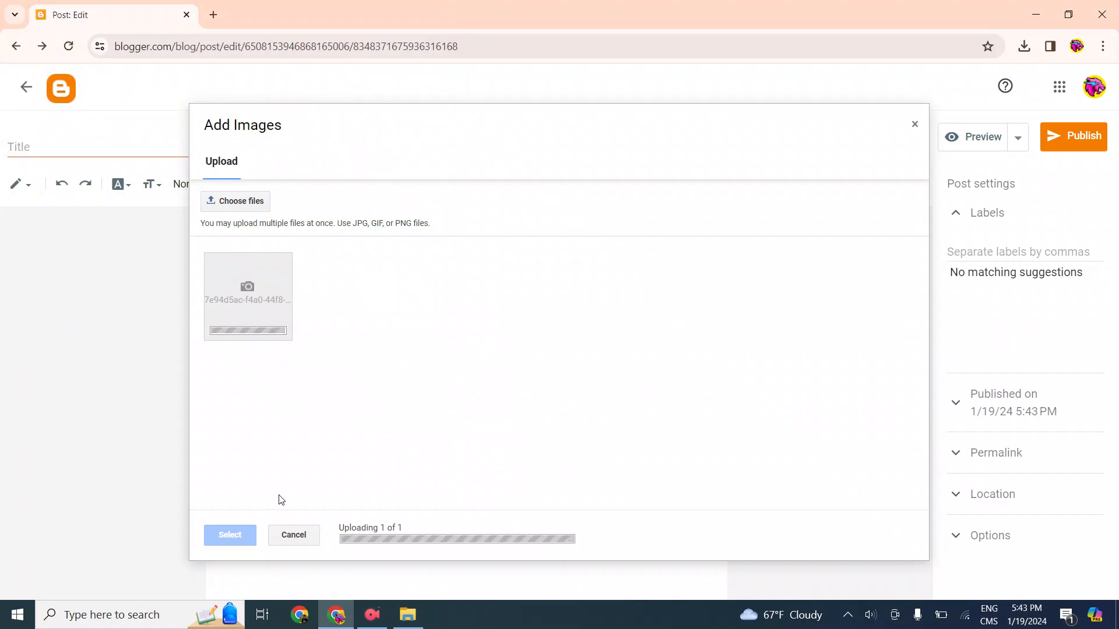
left_click(234, 535)
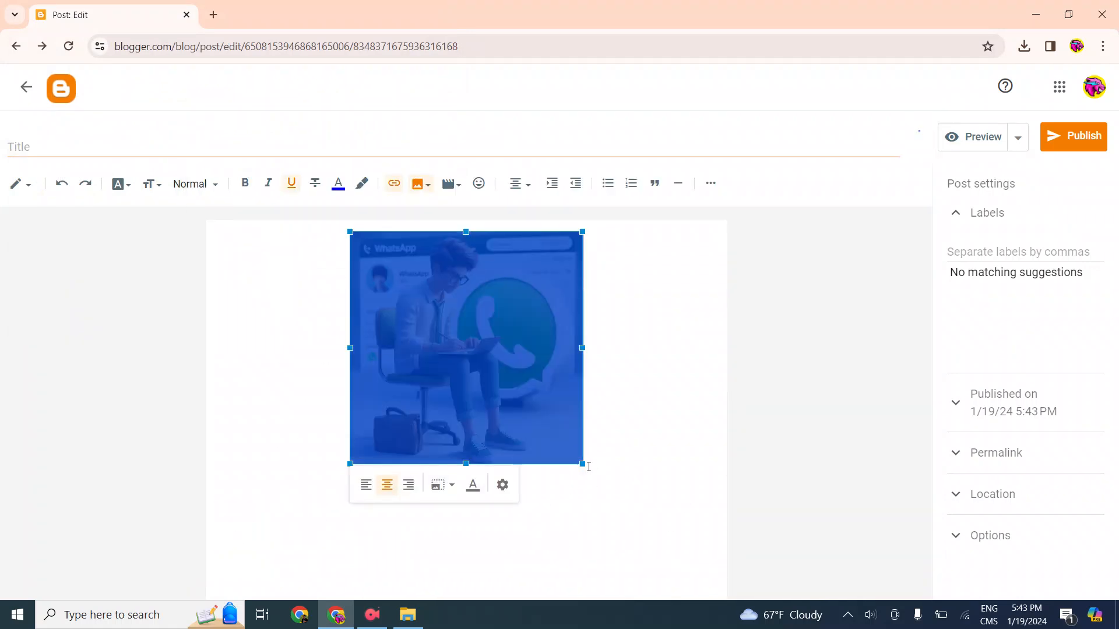
Enlarge the inserted image slightly and start a new line beneath it
left_click_drag(582, 465, 599, 496)
left_click(673, 507)
key("Return")
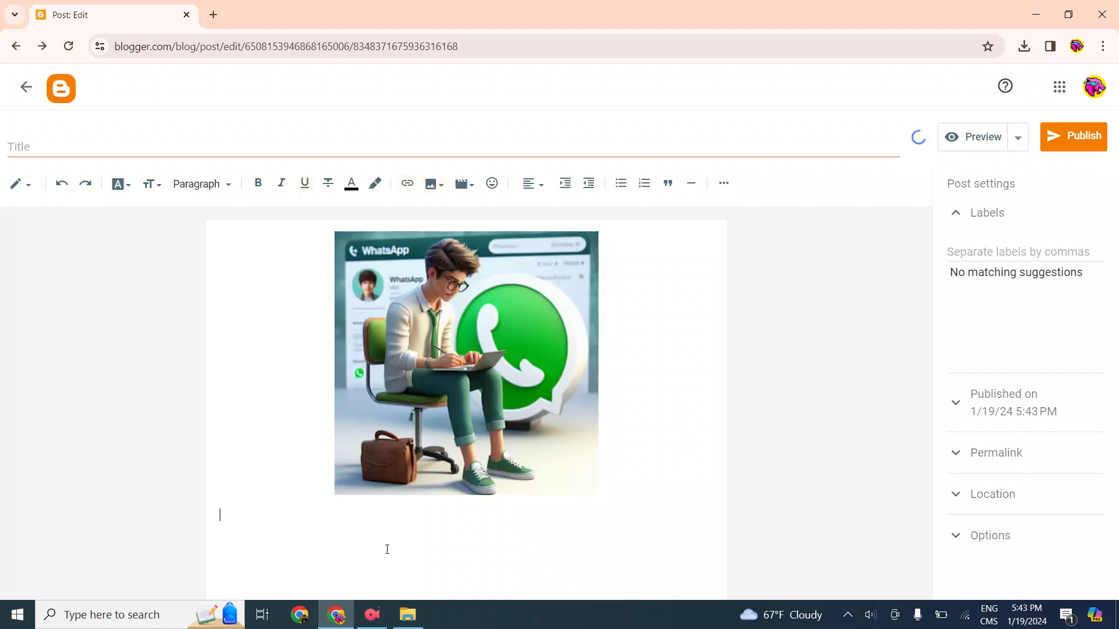
Title the post "m.h.income pro", publish it and confirm the publication
left_click(125, 145)
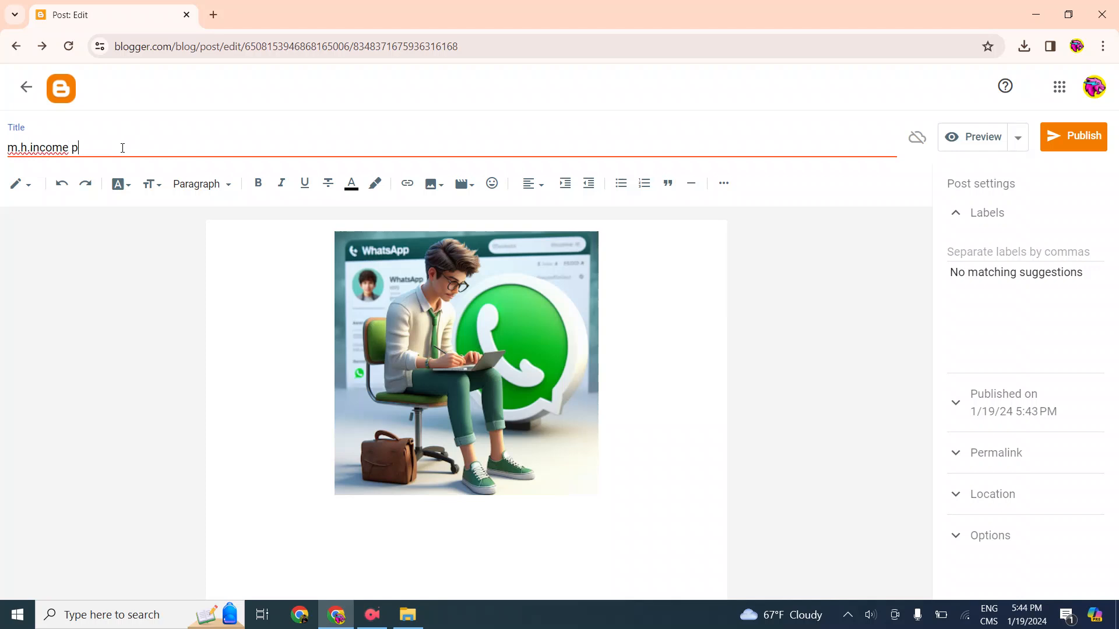
left_click(1045, 153)
left_click(619, 364)
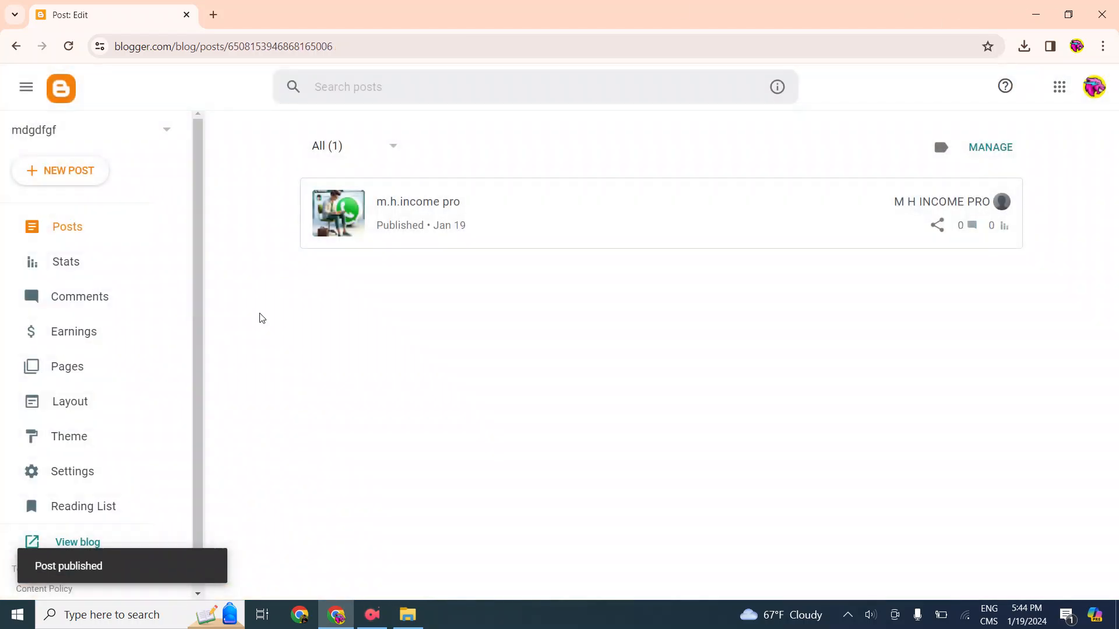
View the live blog, read the m.h.income pro post in full, and return to the Blogger posts list
scroll(52, 466, "down", 1)
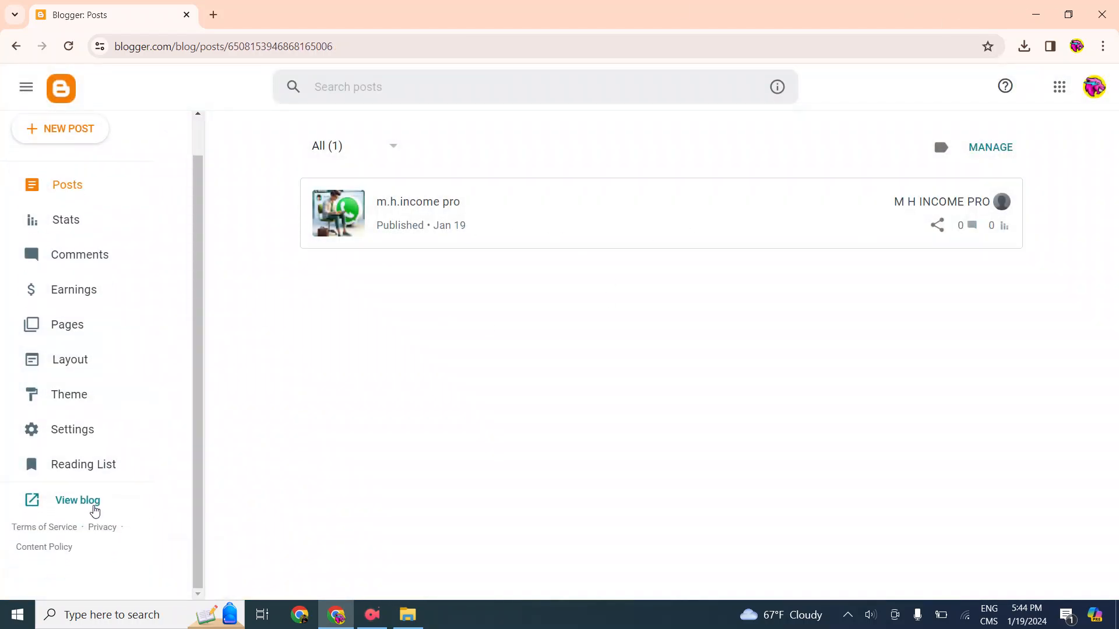
left_click(90, 502)
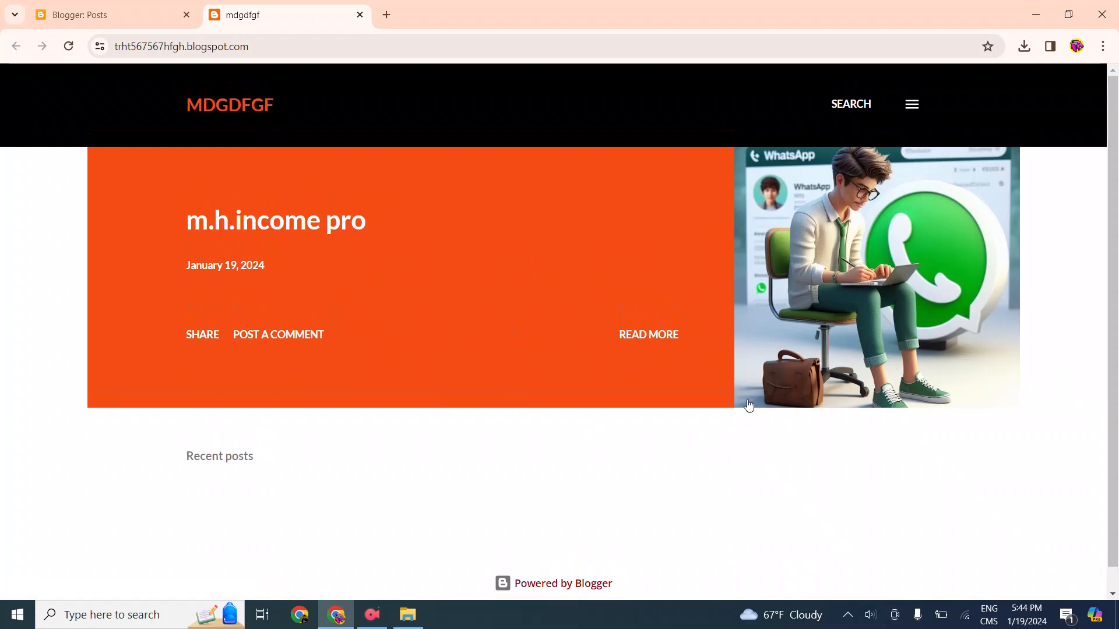
left_click(652, 338)
scroll(631, 350, "down", 7)
scroll(808, 413, "up", 7)
left_click(14, 47)
left_click(129, 7)
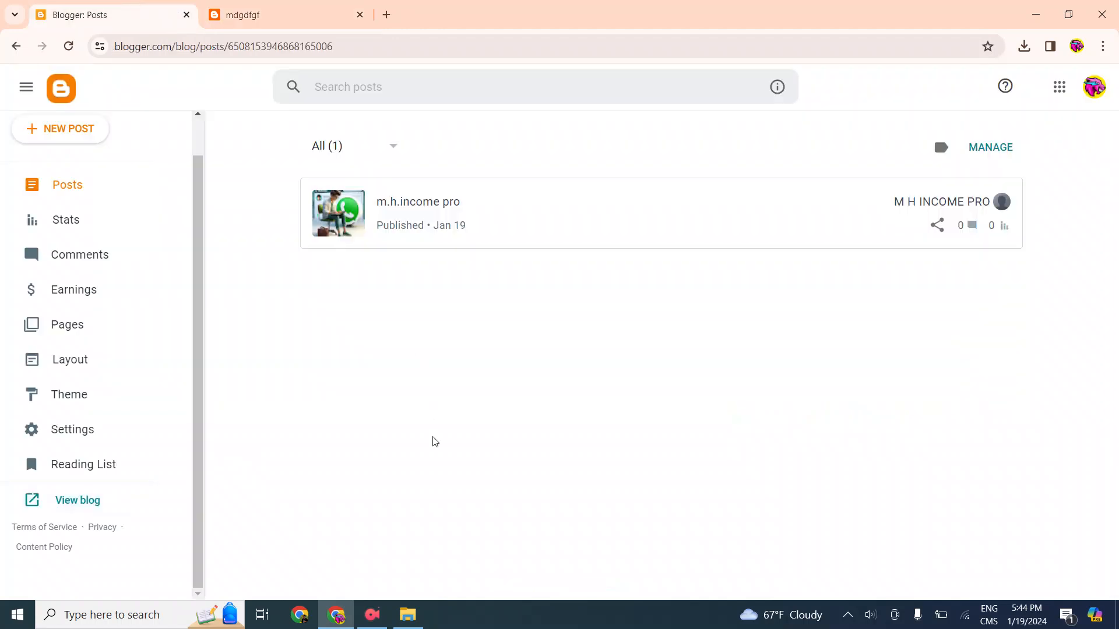
left_click(378, 619)
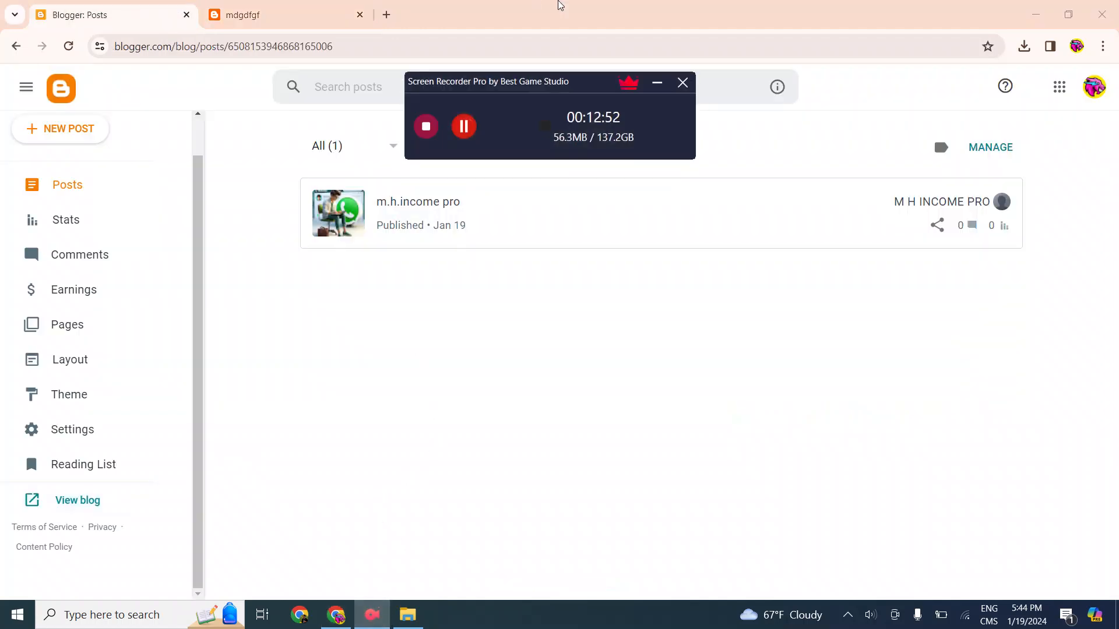
left_click(559, 5)
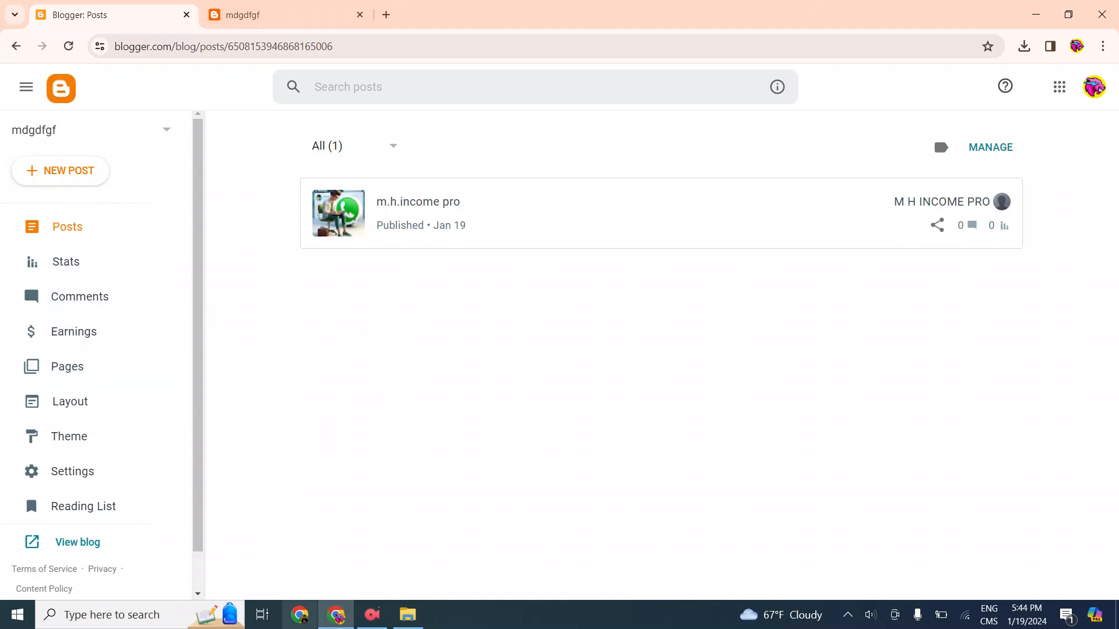
Switch to the other Chrome window, open the Advertica publisher dashboard from the "my network" shortcut and look it over
left_click(309, 617)
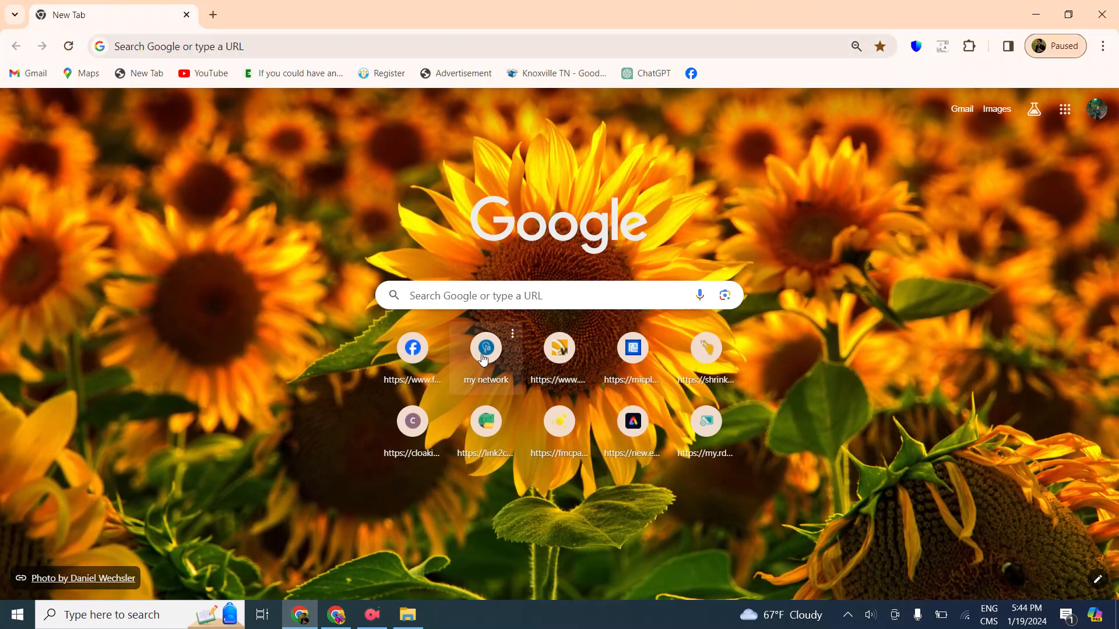
left_click(483, 358)
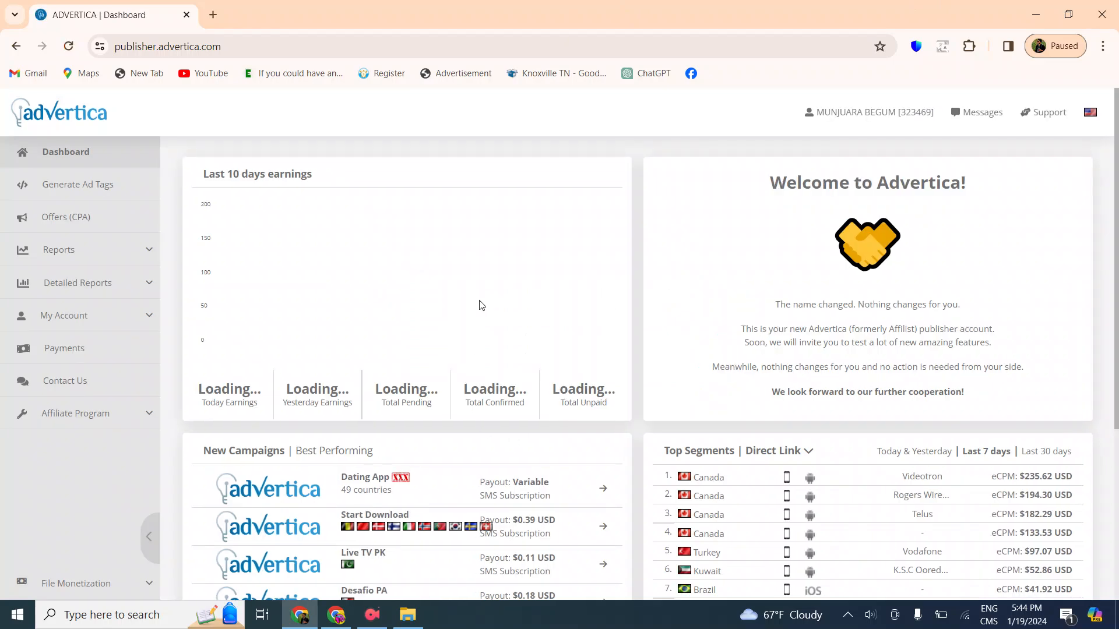
scroll(481, 306, "down", 3)
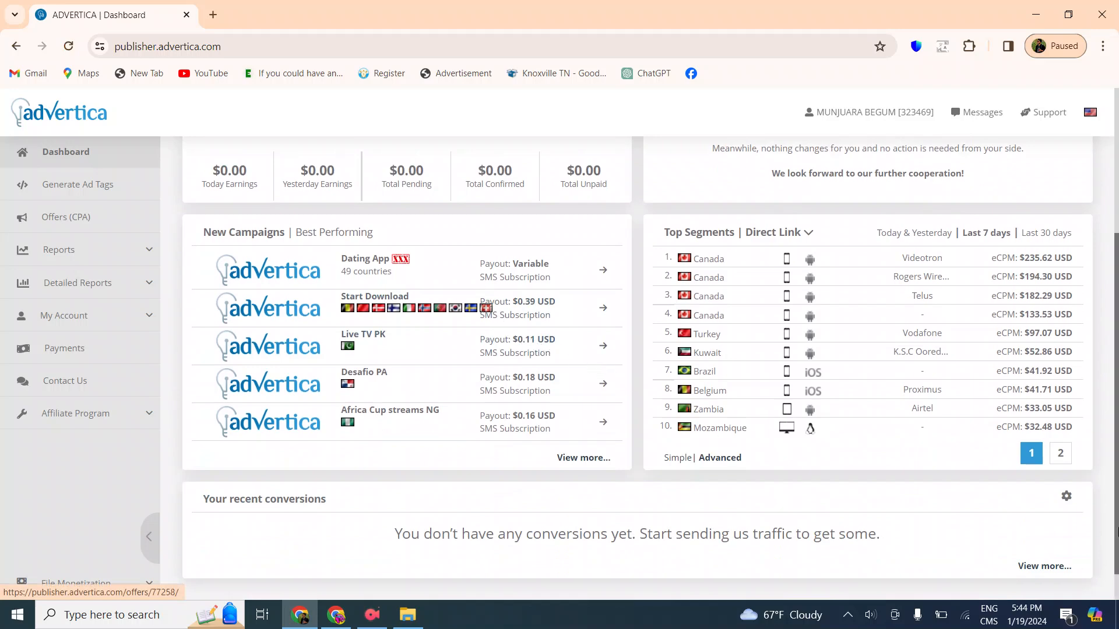
scroll(684, 477, "up", 3)
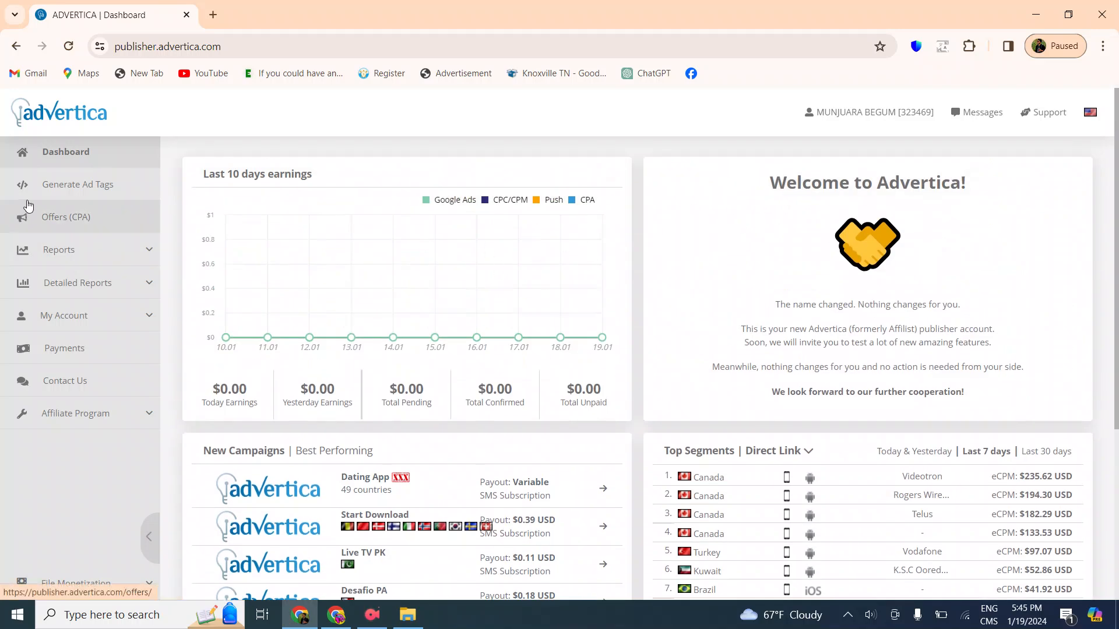
Review Advertica's ad tag formats and generate a banner ad tag with the size 160x600
left_click(74, 186)
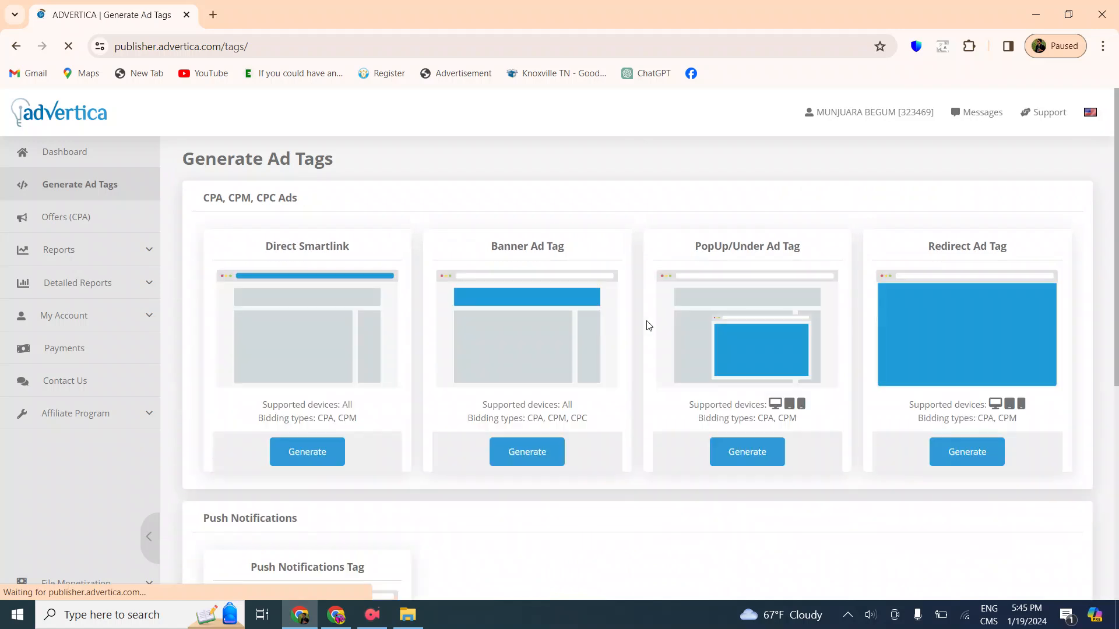
scroll(599, 256, "down", 1)
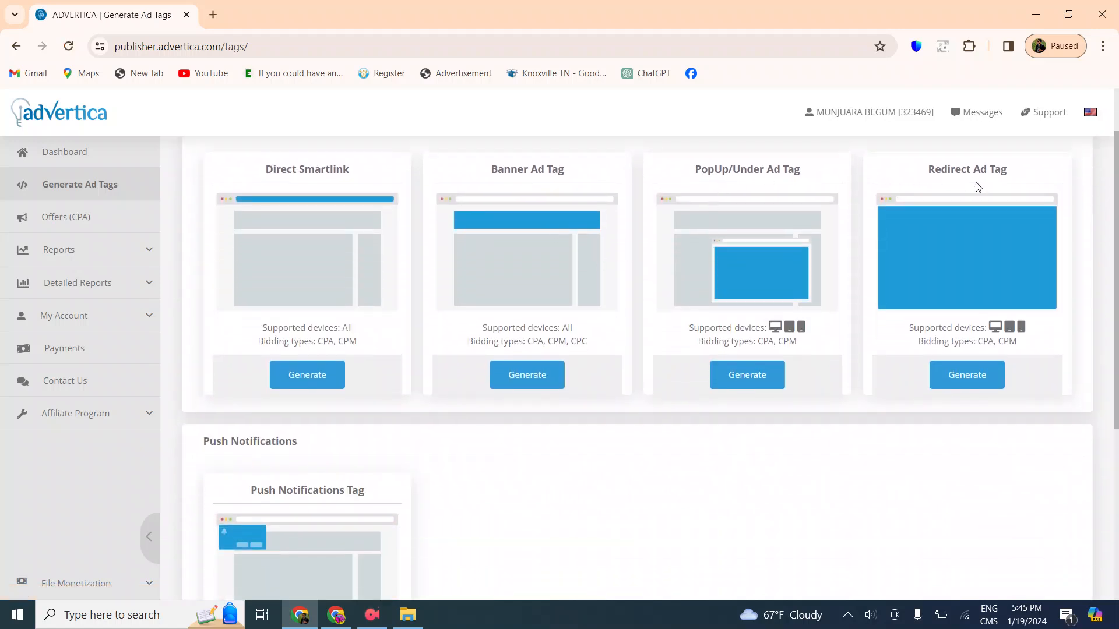
scroll(728, 398, "down", 2)
scroll(644, 424, "up", 3)
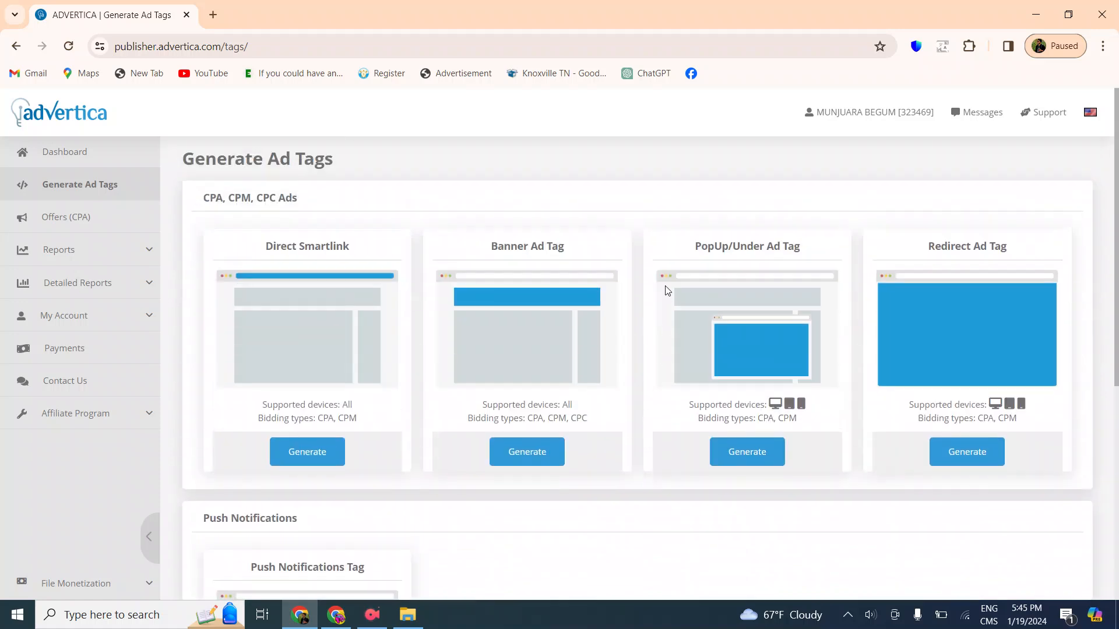
scroll(541, 284, "down", 2)
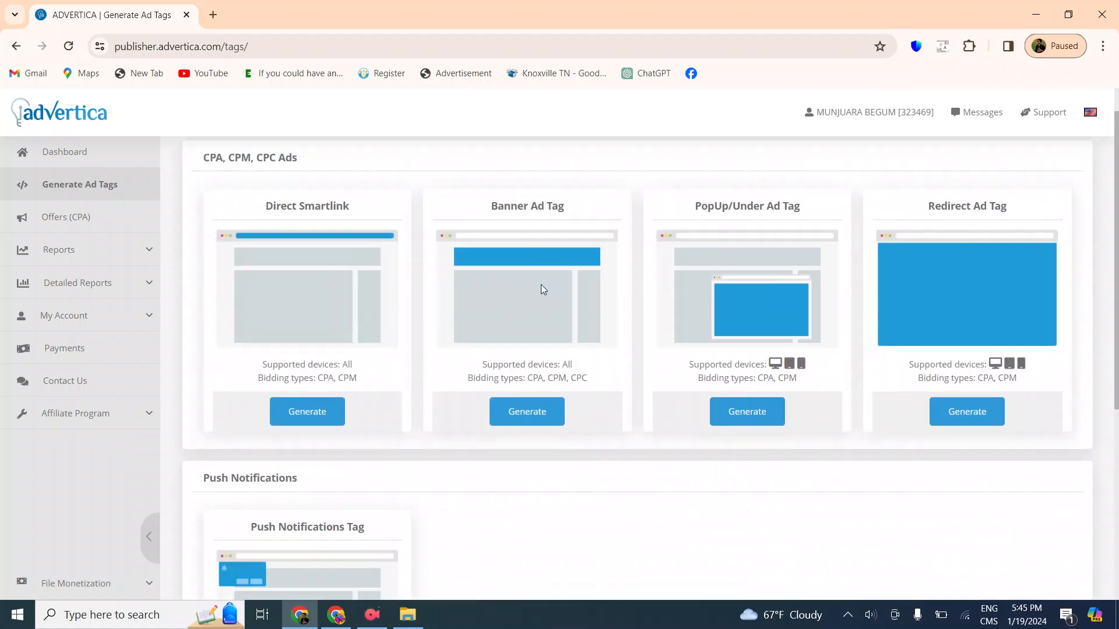
scroll(548, 297, "up", 1)
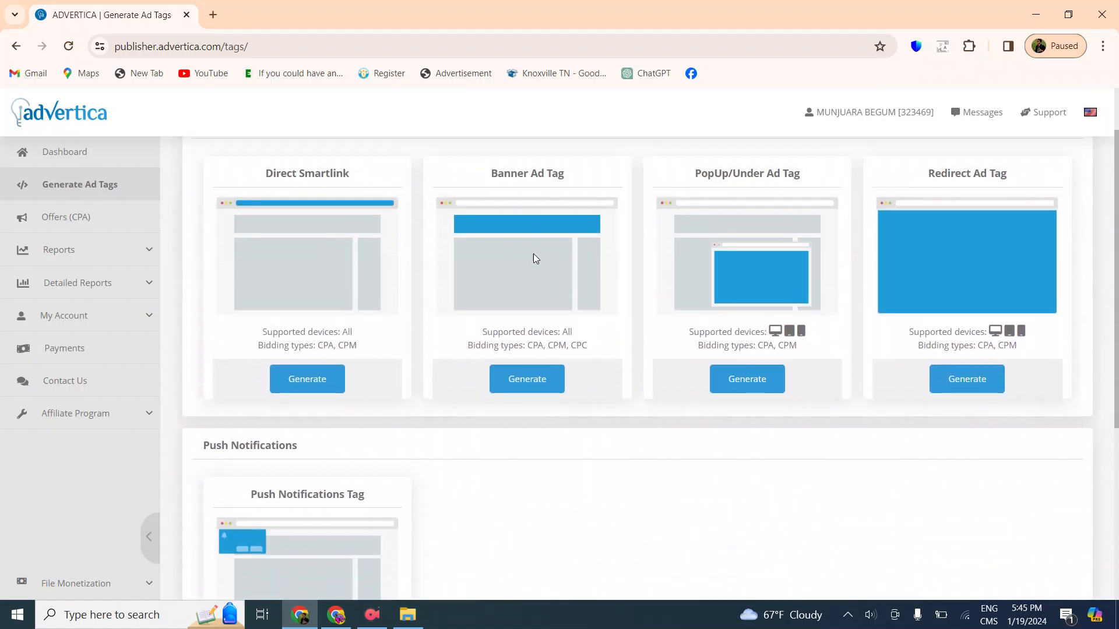
left_click(550, 383)
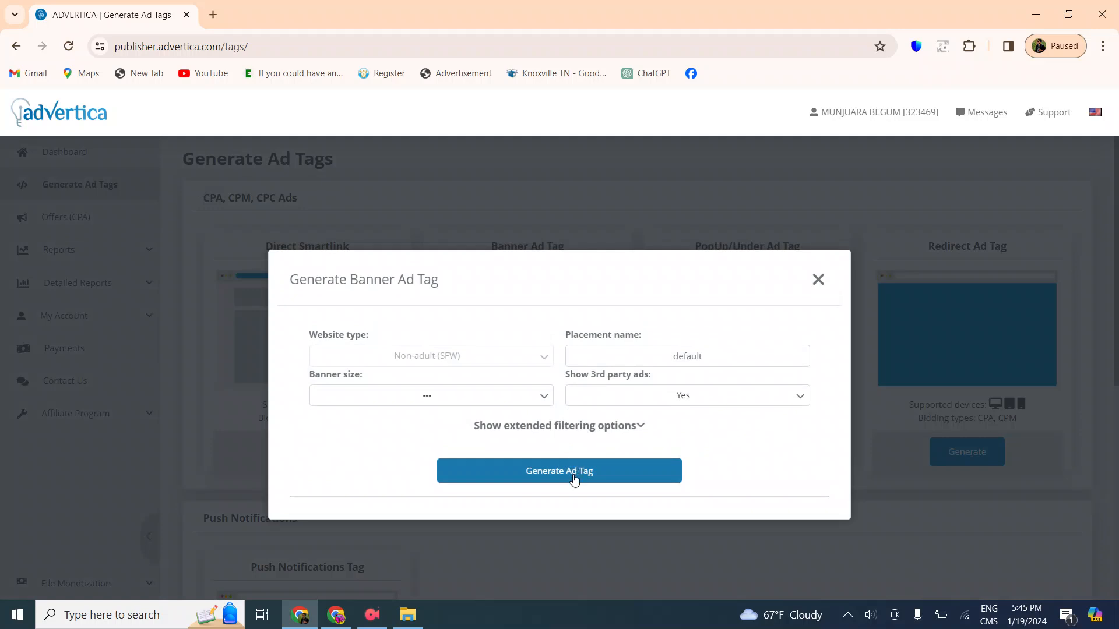
left_click(522, 400)
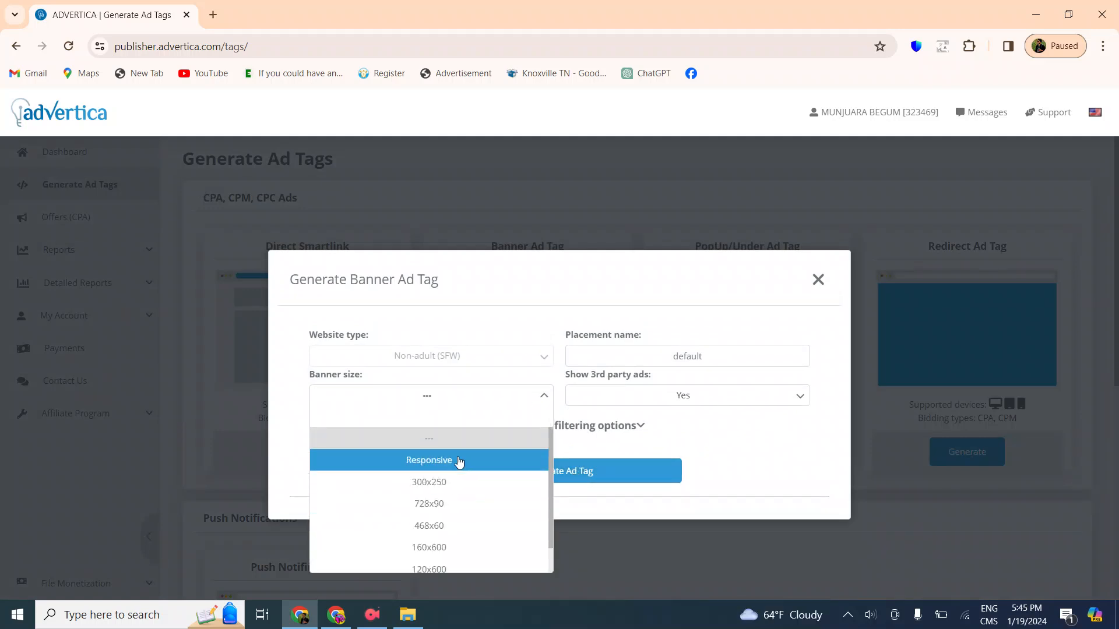
left_click(467, 546)
left_click(540, 468)
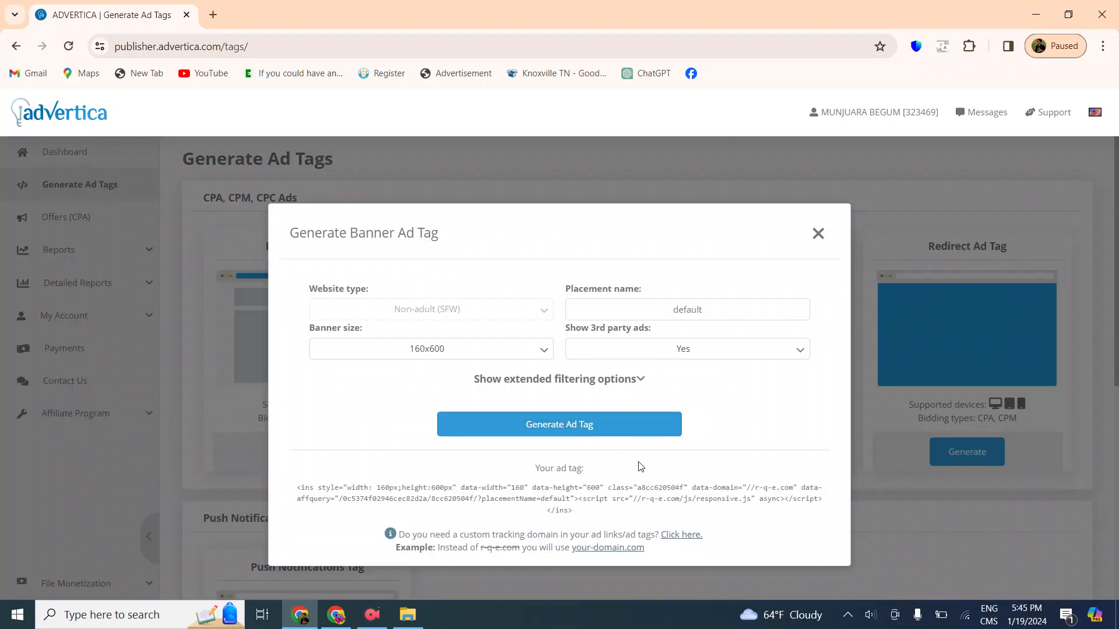
Copy the generated 160x600 banner ad code and return to the Blogger window
left_click(521, 498)
key("ctrl+c")
right_click(521, 503)
left_click(651, 322)
left_click(1029, 10)
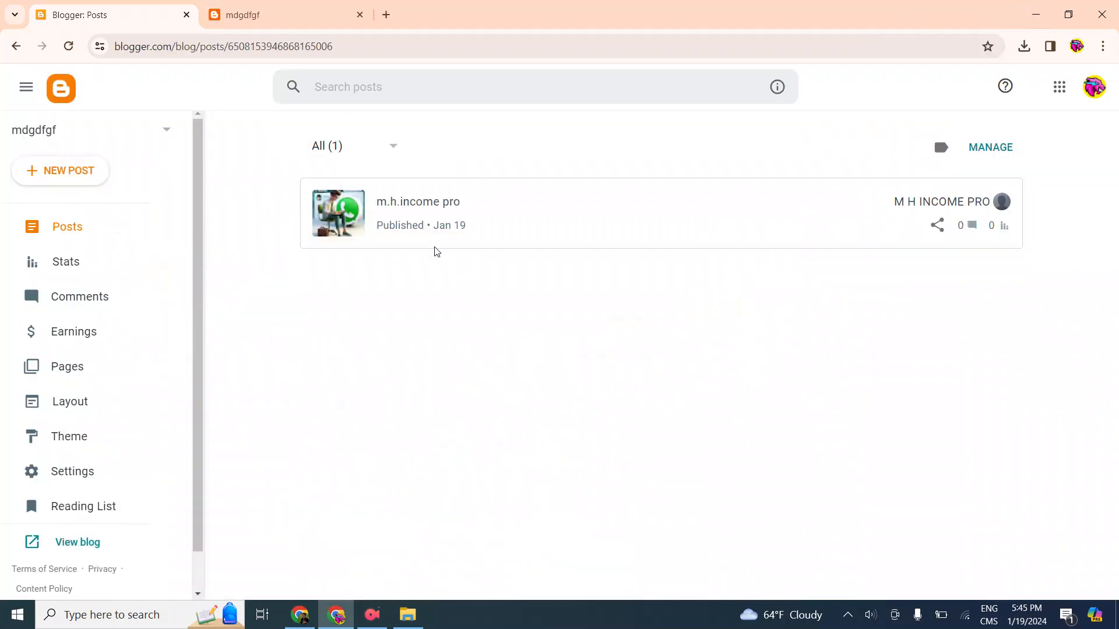
Open the blog's Layout page and look through its header, page body, sidebar and footer gadgets
scroll(174, 400, "down", 1)
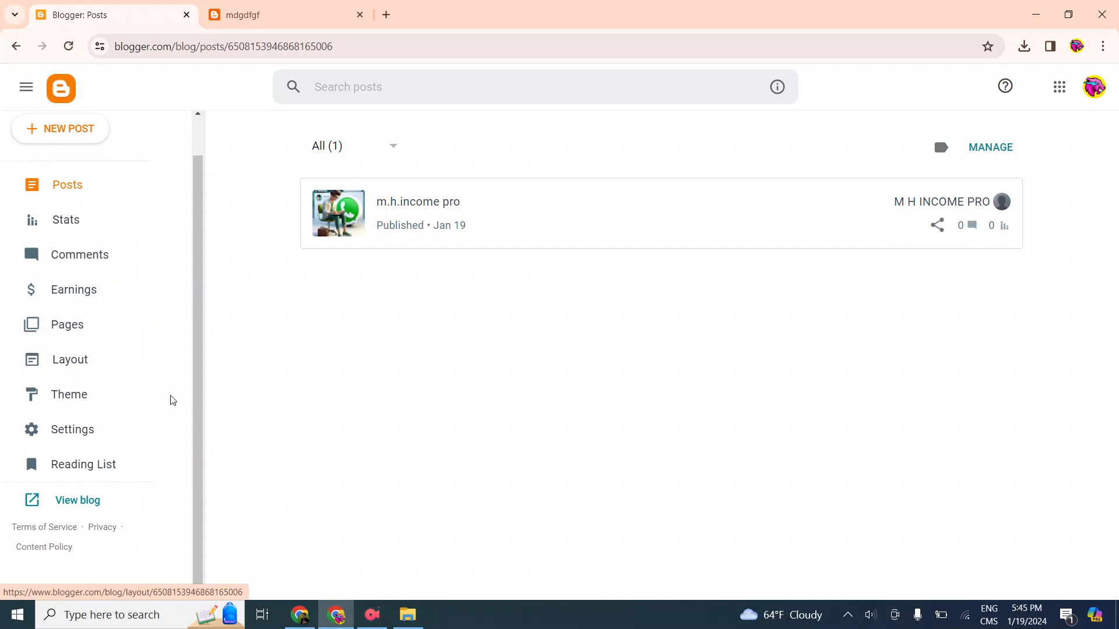
left_click(91, 360)
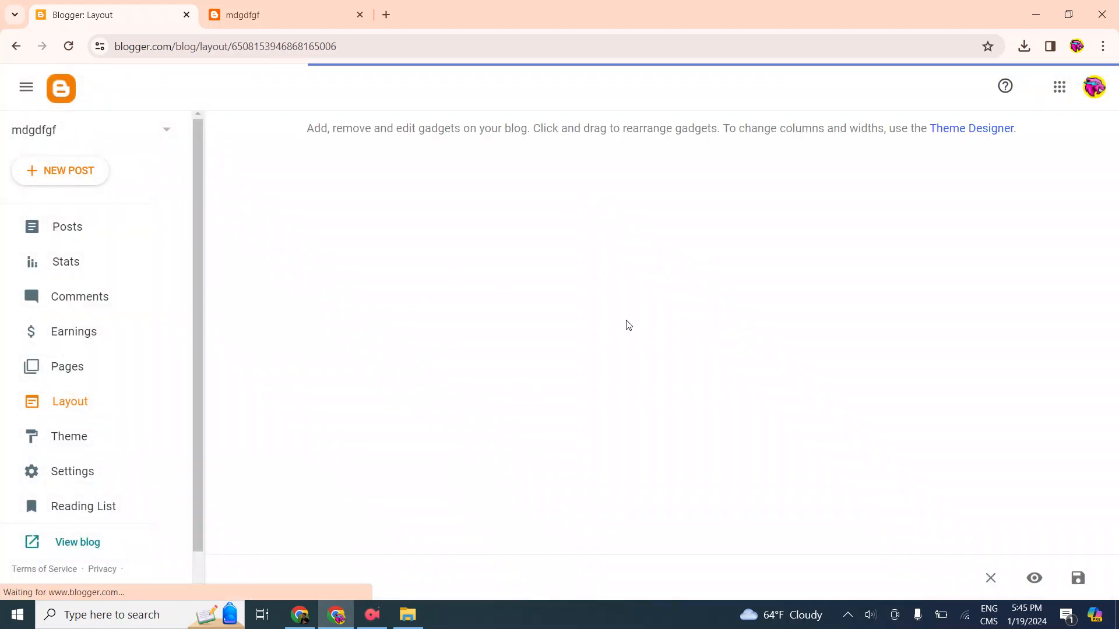
scroll(699, 272, "down", 7)
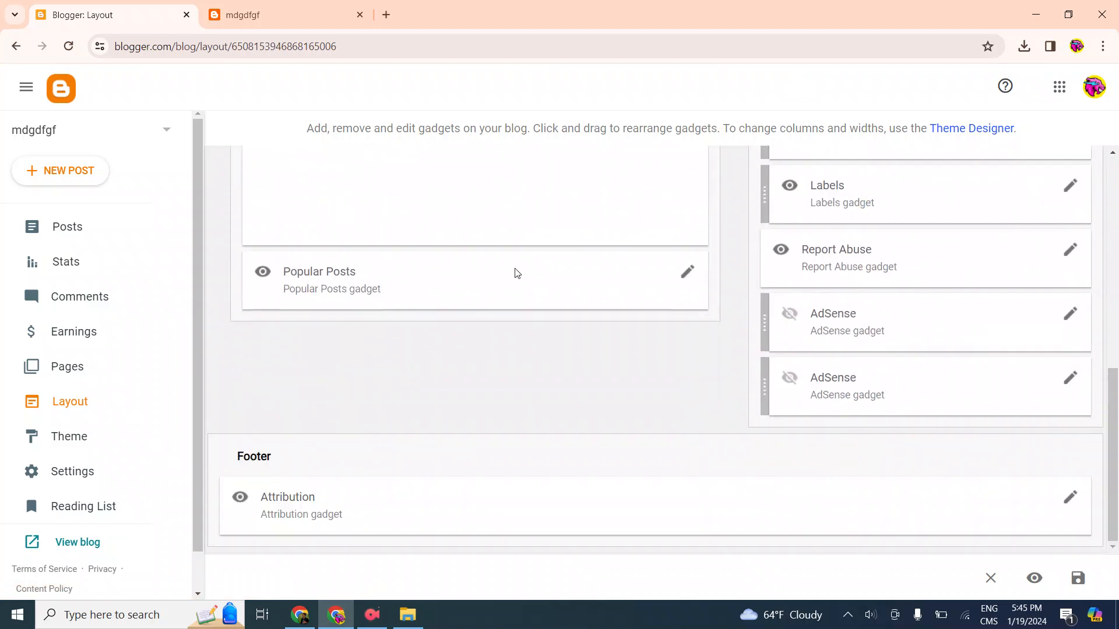
scroll(758, 364, "up", 7)
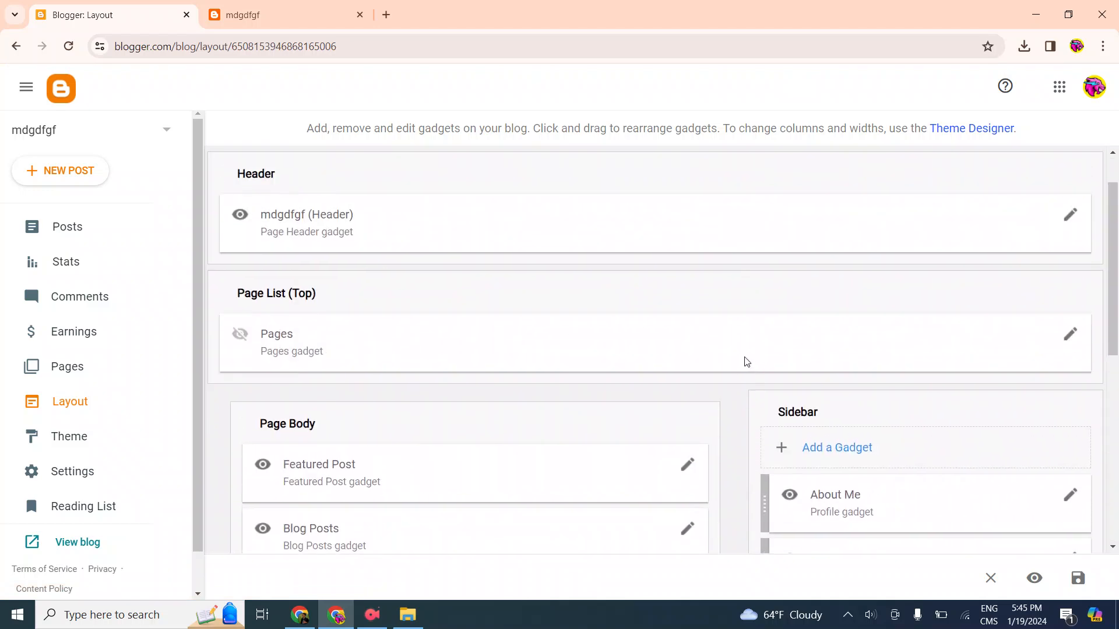
Add an HTML/JavaScript gadget titled ad1 to the sidebar with the copied 160x600 banner ad code and save it
scroll(744, 360, "down", 3)
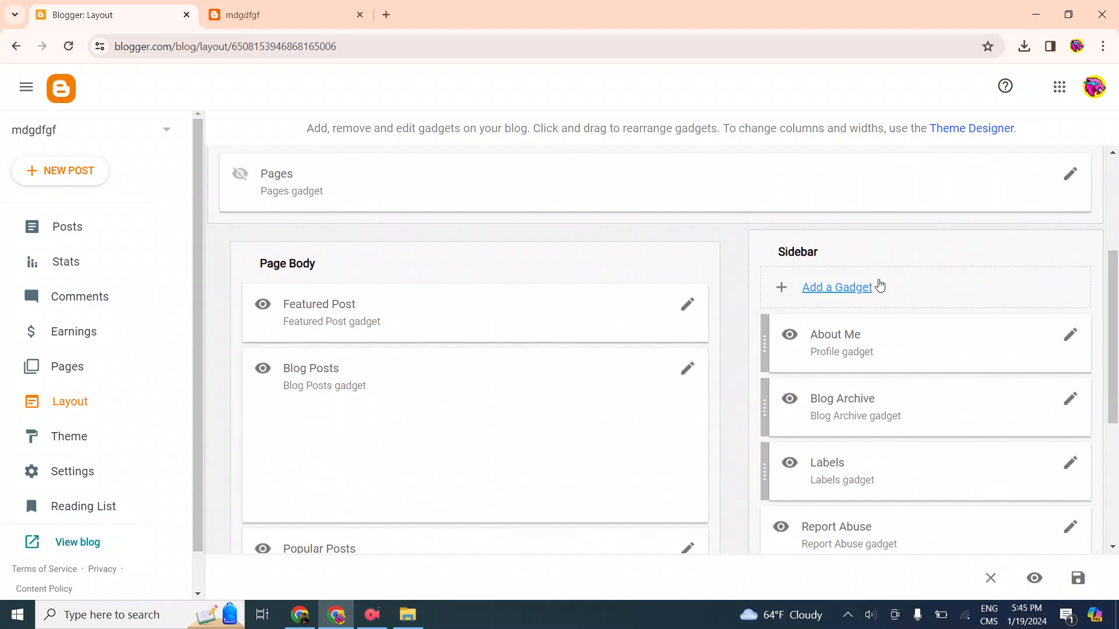
left_click(822, 287)
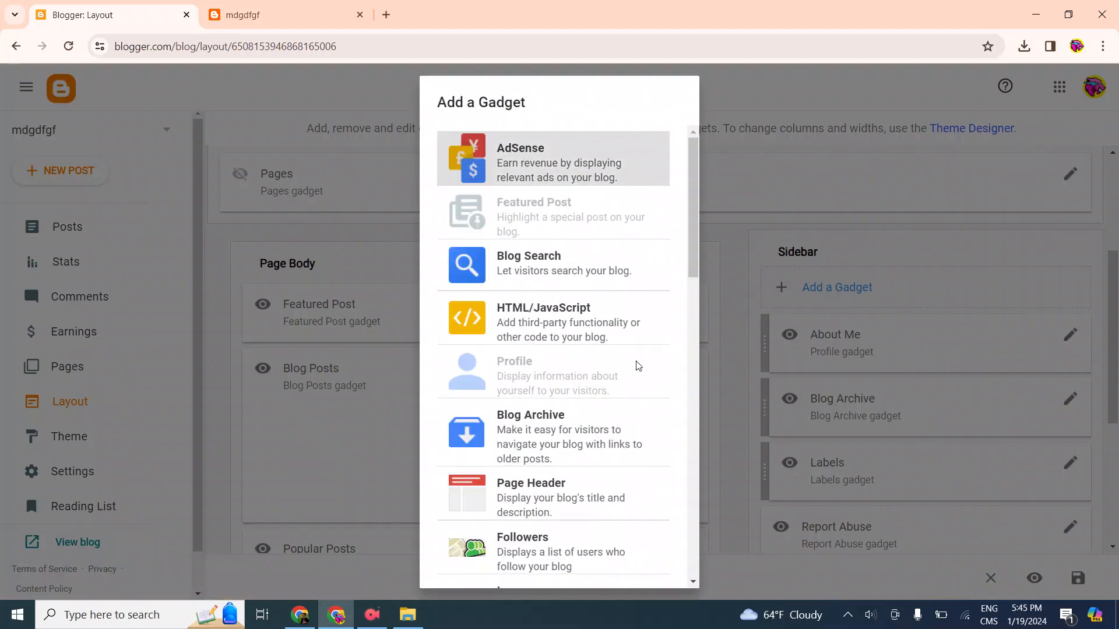
left_click(821, 208)
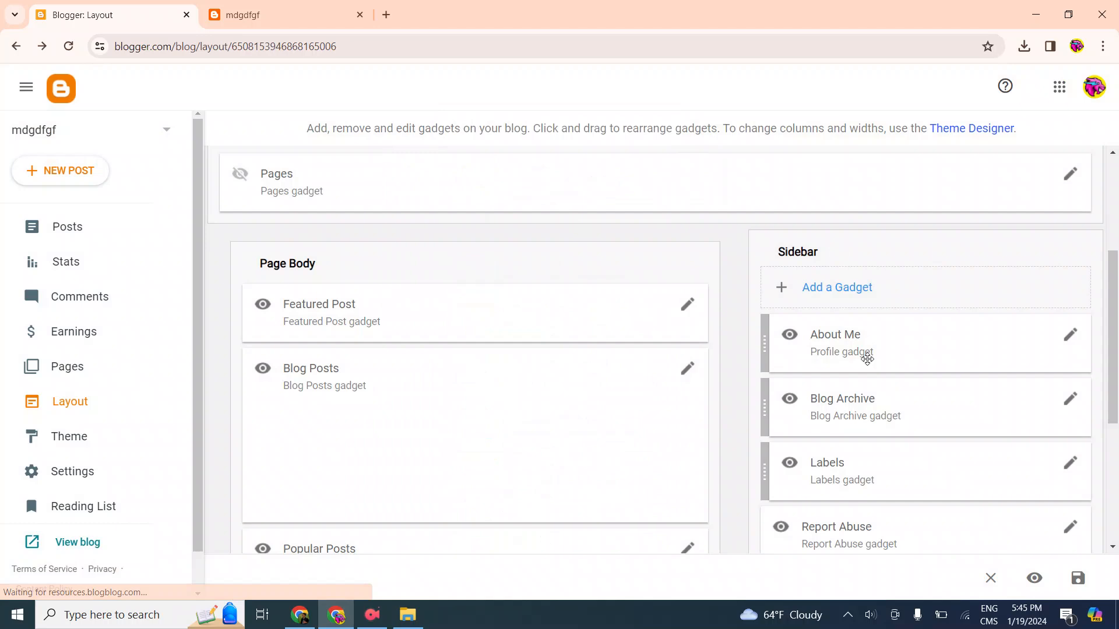
left_click(819, 287)
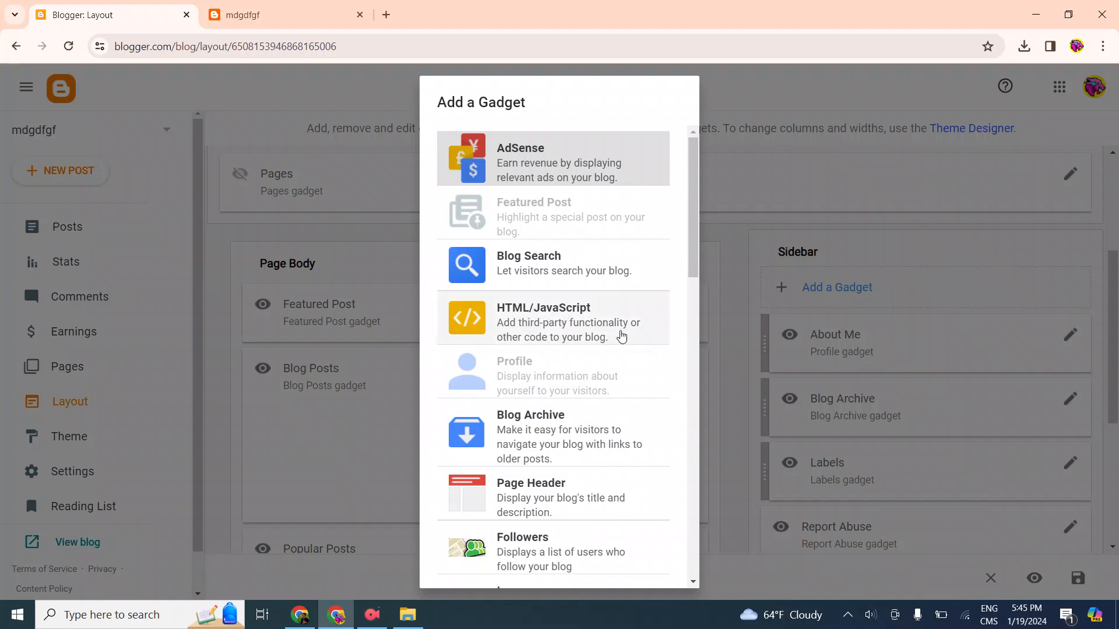
left_click(647, 324)
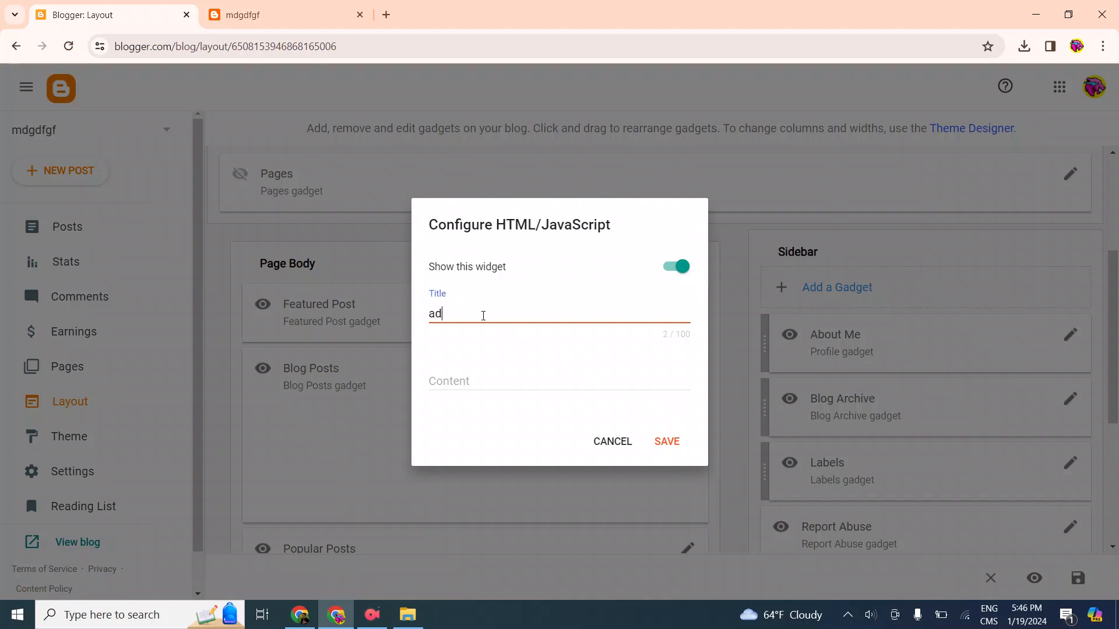
left_click(490, 378)
right_click(490, 379)
left_click(553, 215)
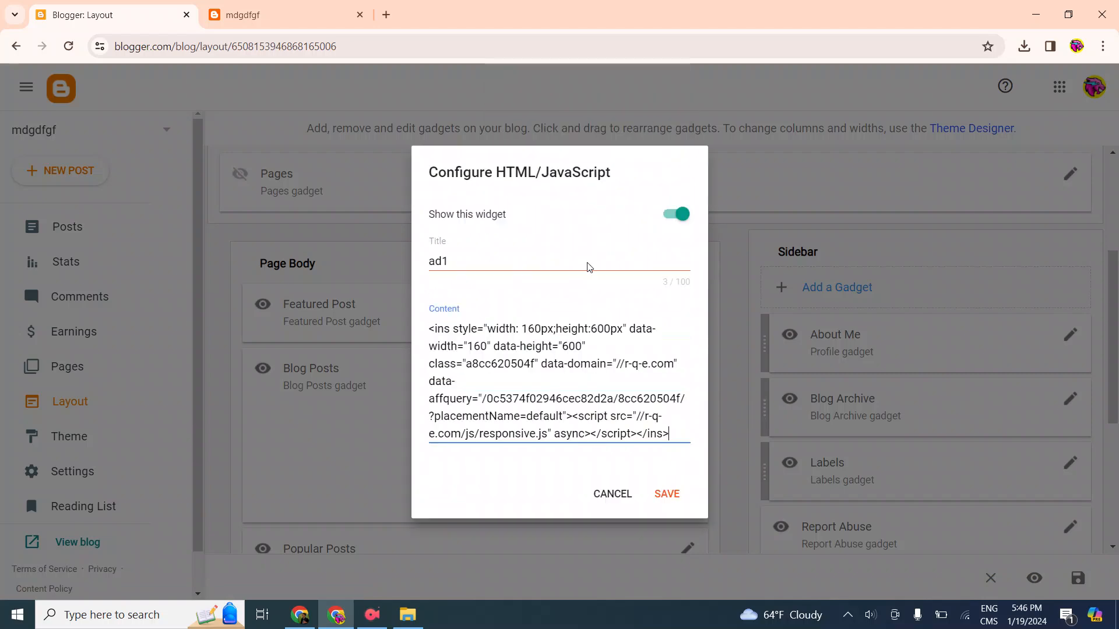
left_click(667, 490)
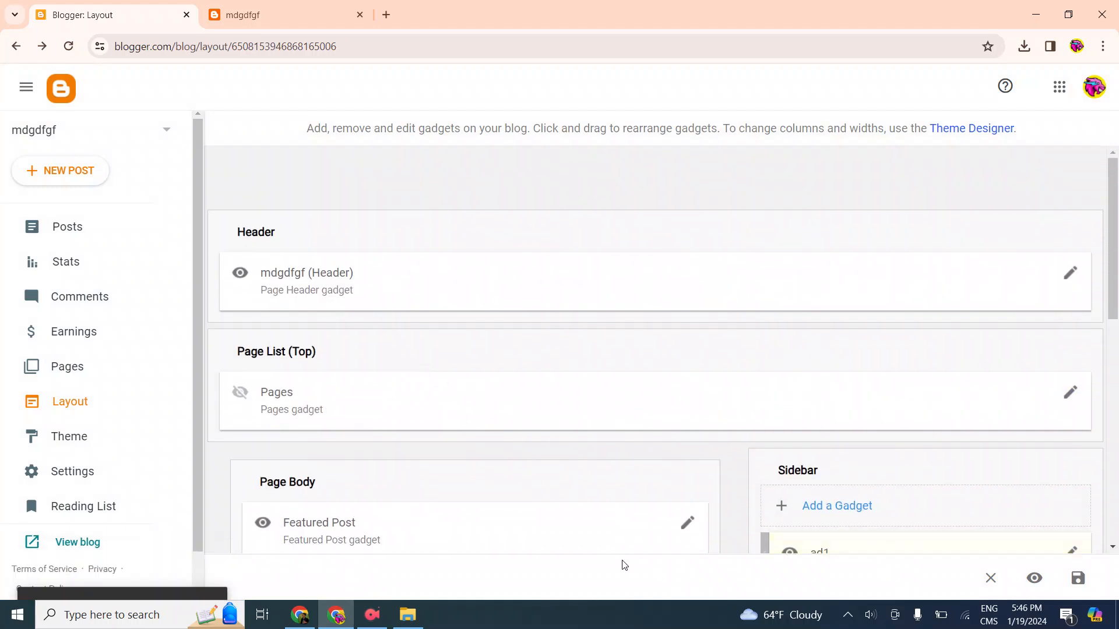
Reload the live blog and check its page and the Layout page's sidebar for the banner ad
left_click(305, 12)
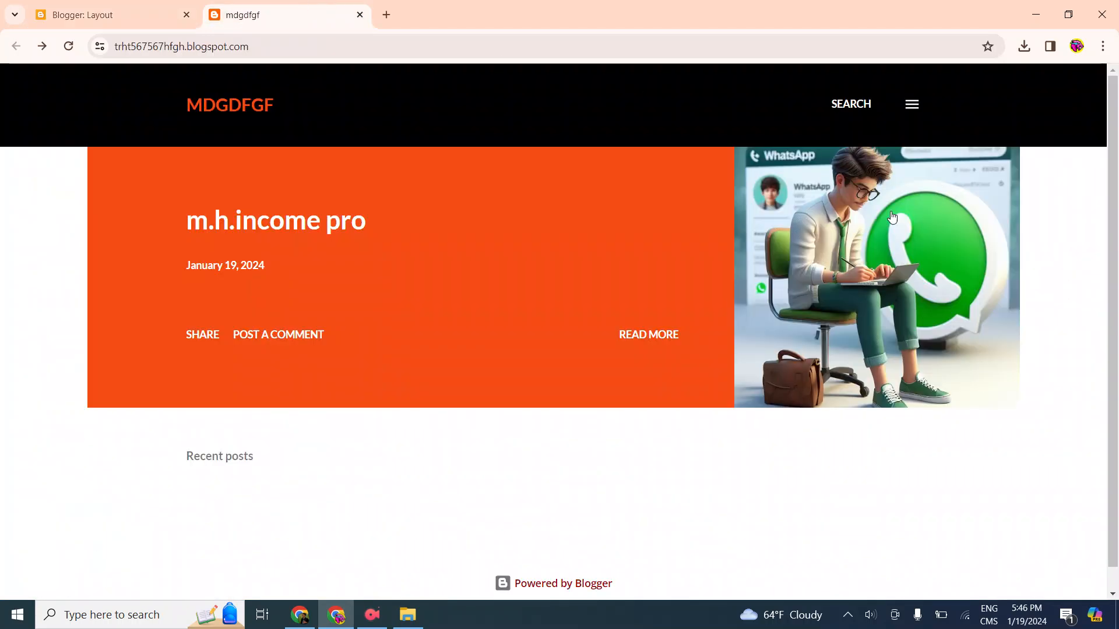
left_click(68, 46)
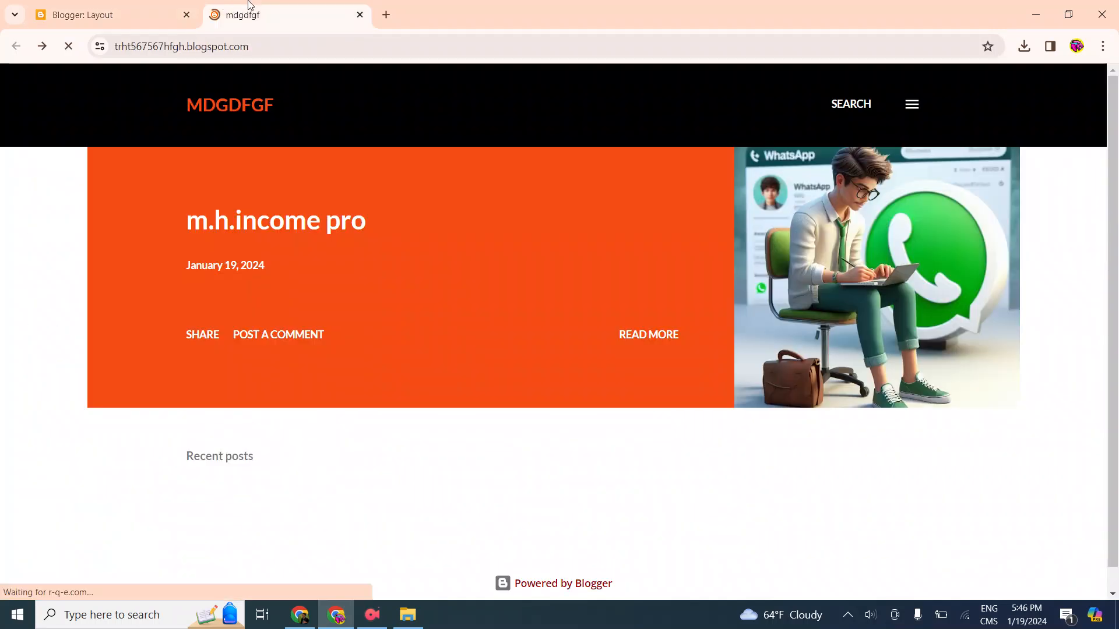
scroll(501, 335, "down", 1)
scroll(603, 341, "up", 1)
scroll(549, 317, "down", 1)
scroll(498, 338, "up", 1)
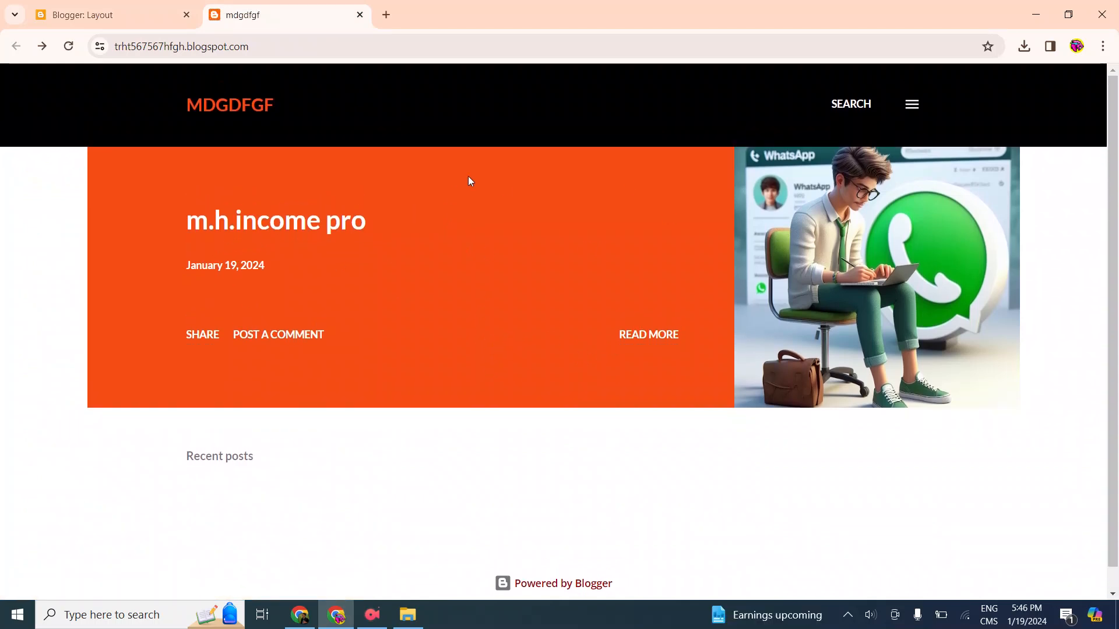
scroll(562, 300, "down", 1)
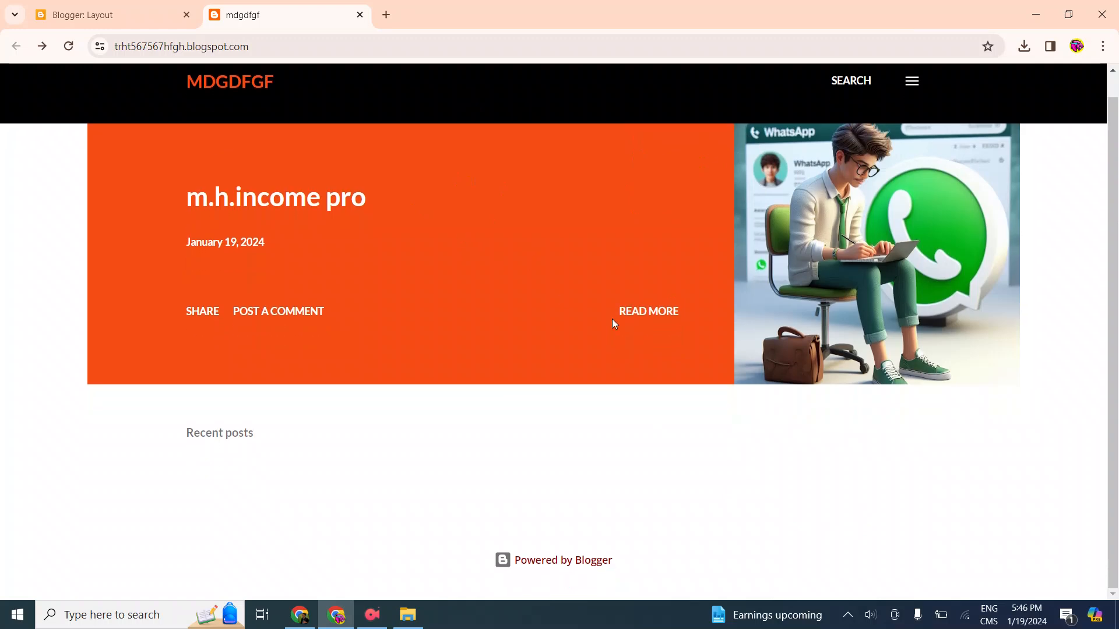
left_click(110, 6)
scroll(460, 440, "down", 7)
scroll(489, 466, "up", 6)
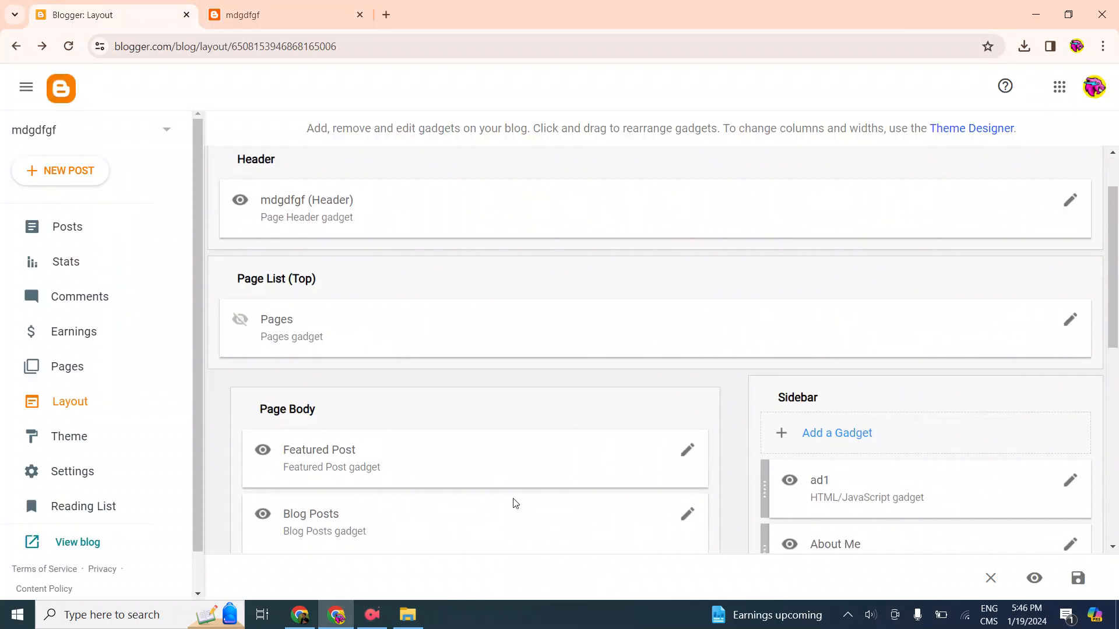
left_click(266, 6)
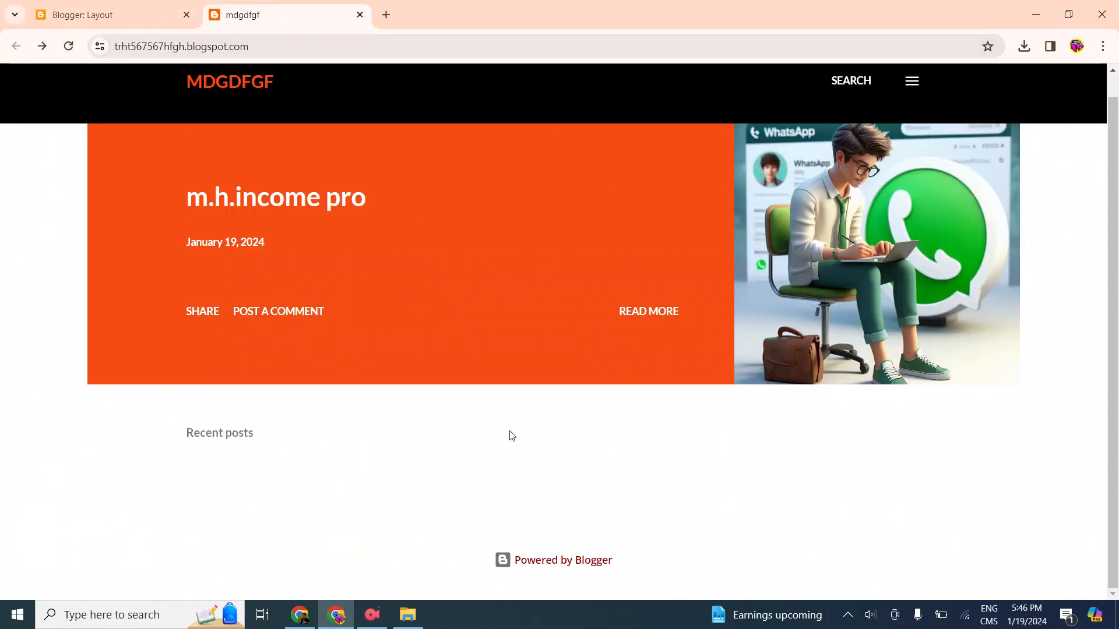
scroll(501, 413, "up", 1)
left_click(146, 6)
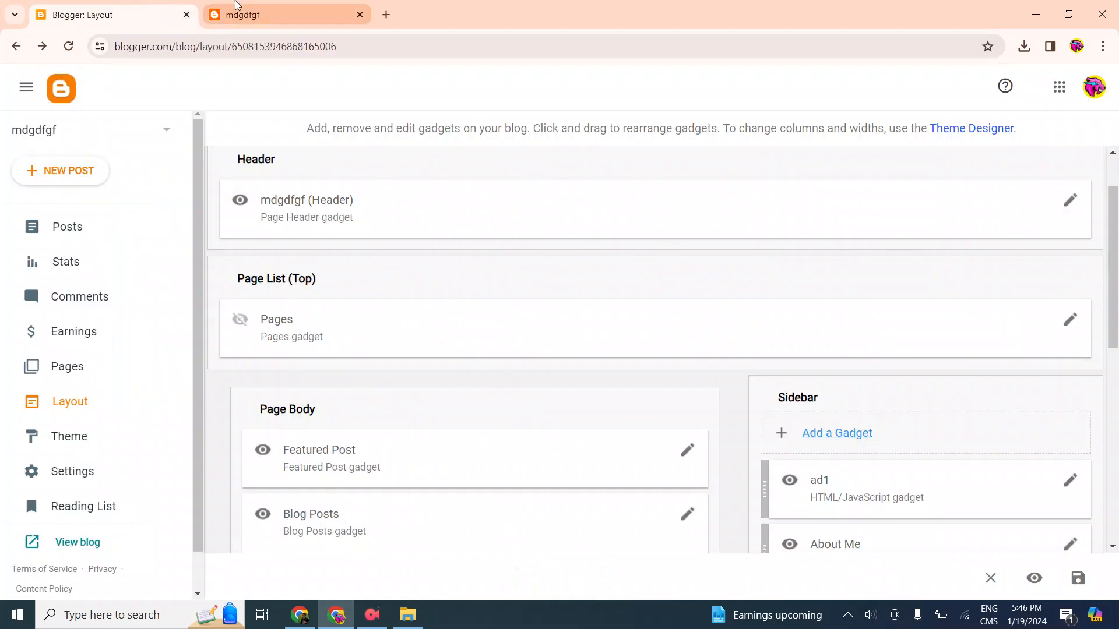
Generate a redirect ad tag for only MOBILE traffic in Advertica, copy its code and return to the Blogger window
left_click(293, 623)
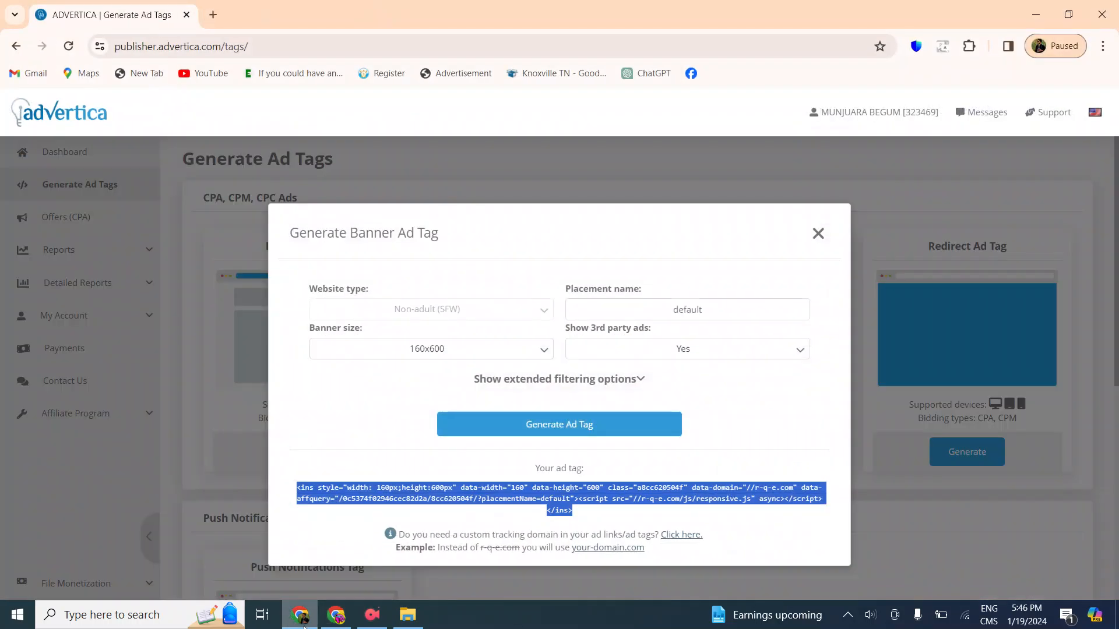
left_click(818, 233)
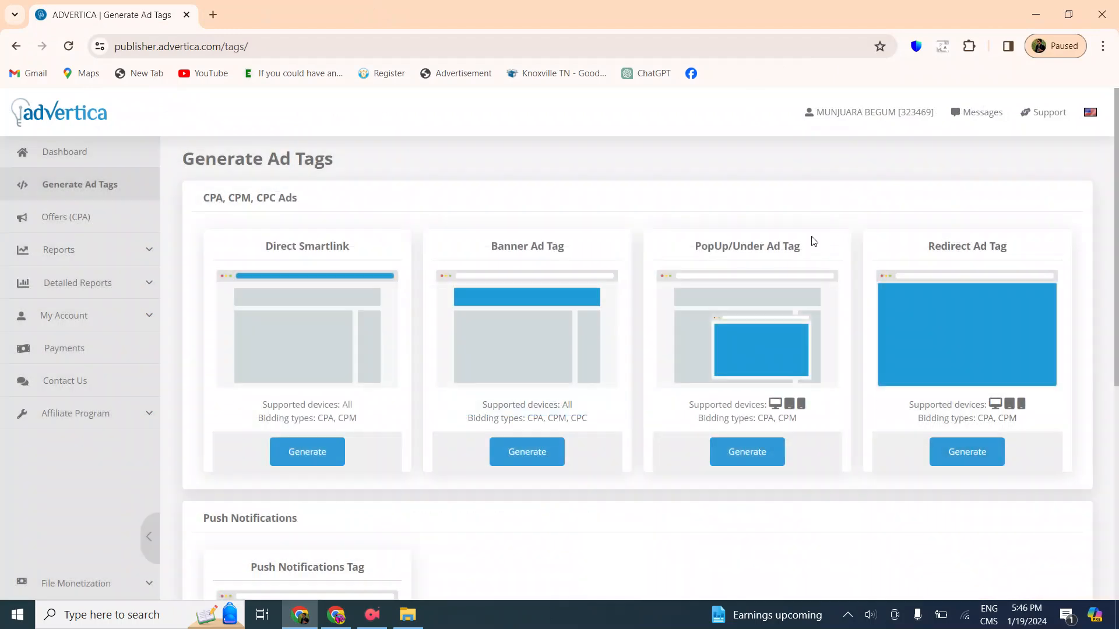
left_click(988, 458)
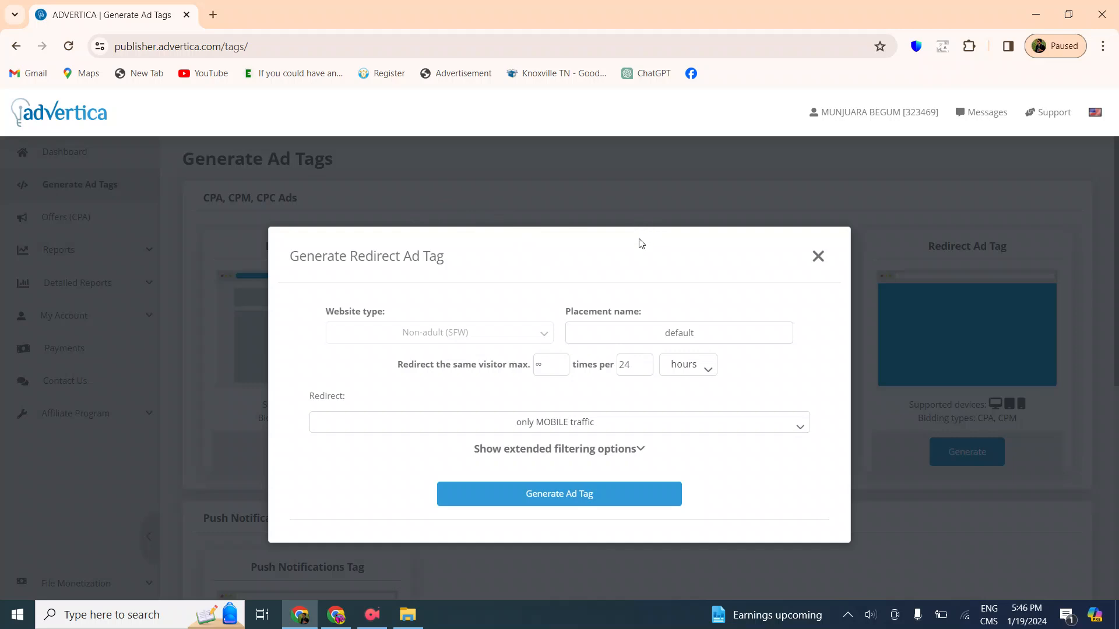
left_click(582, 494)
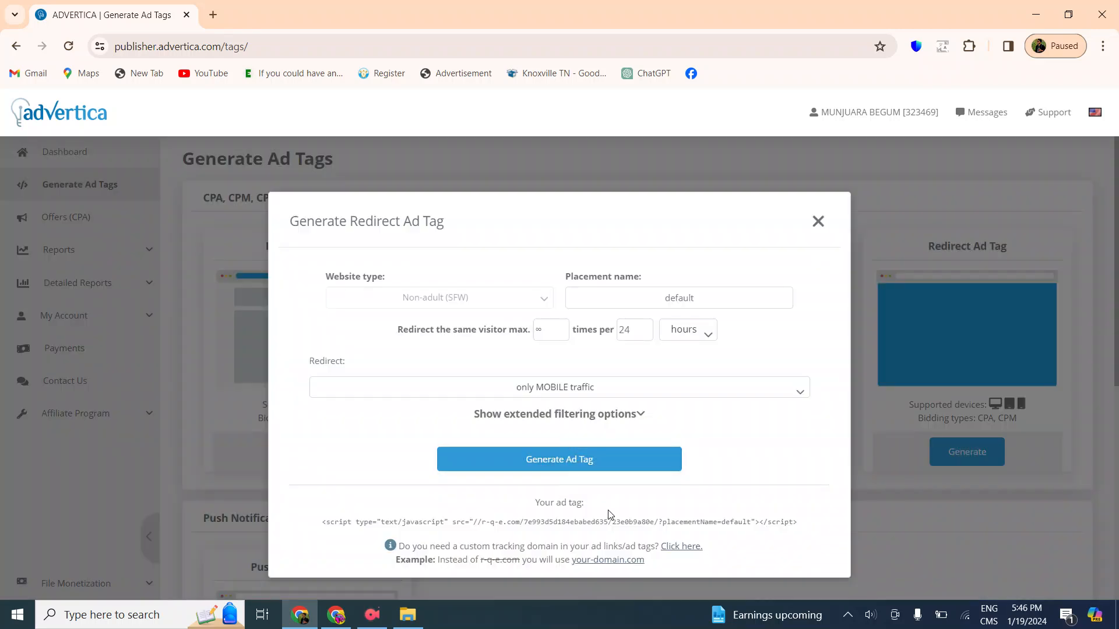
left_click(592, 533)
right_click(584, 533)
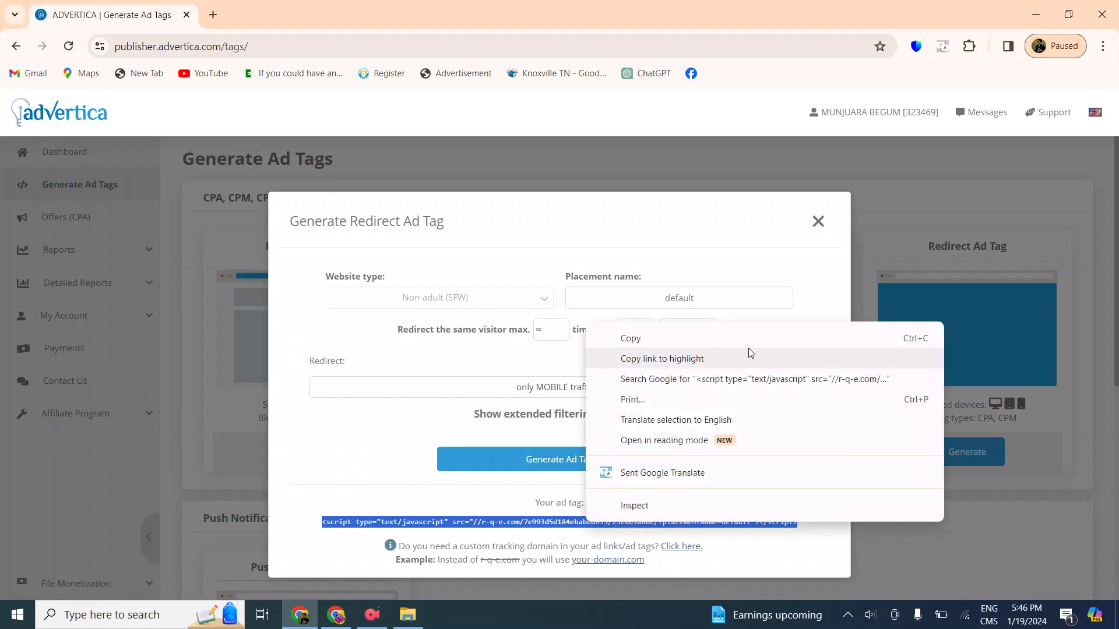
left_click(725, 338)
left_click(336, 613)
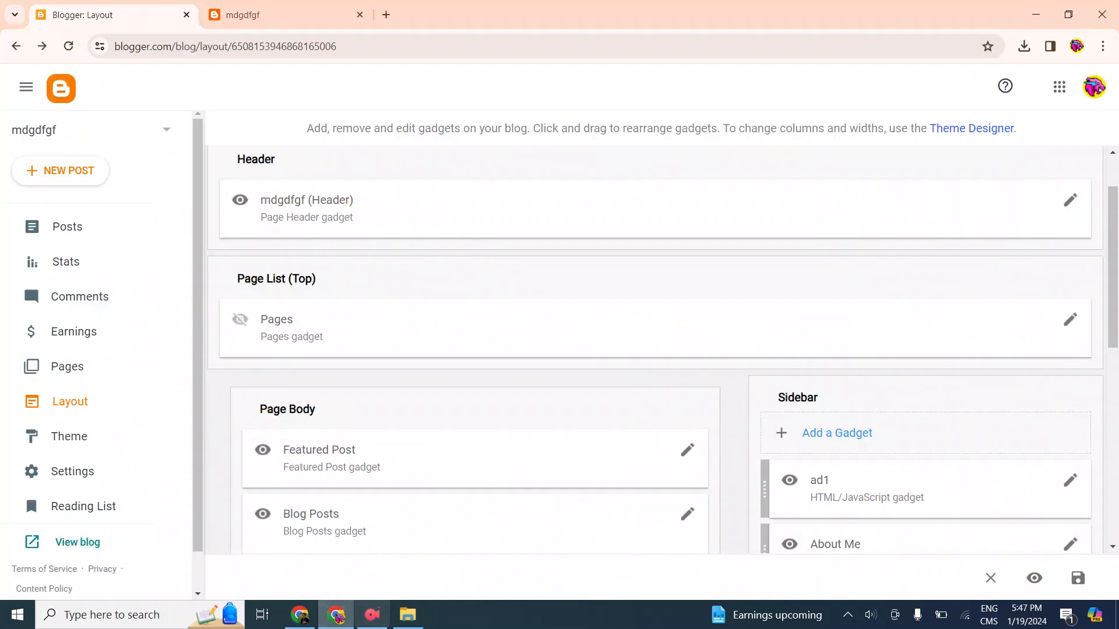
Add an HTML/JavaScript gadget titled ad2 to the sidebar with the copied redirect ad code and save it
scroll(816, 379, "down", 1)
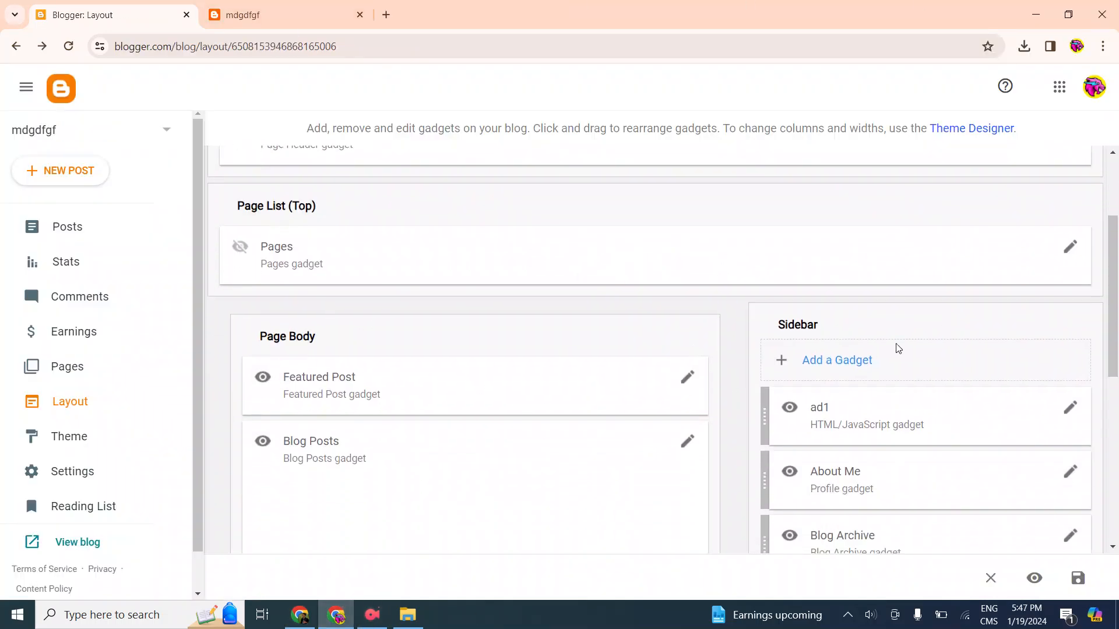
left_click(824, 362)
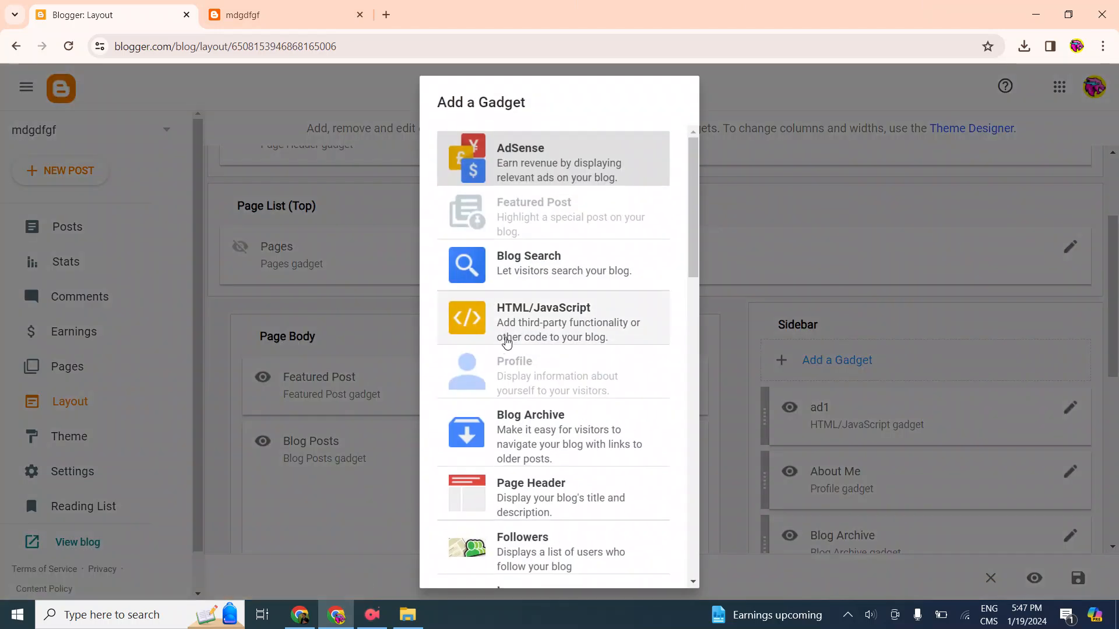
left_click(542, 325)
left_click(450, 320)
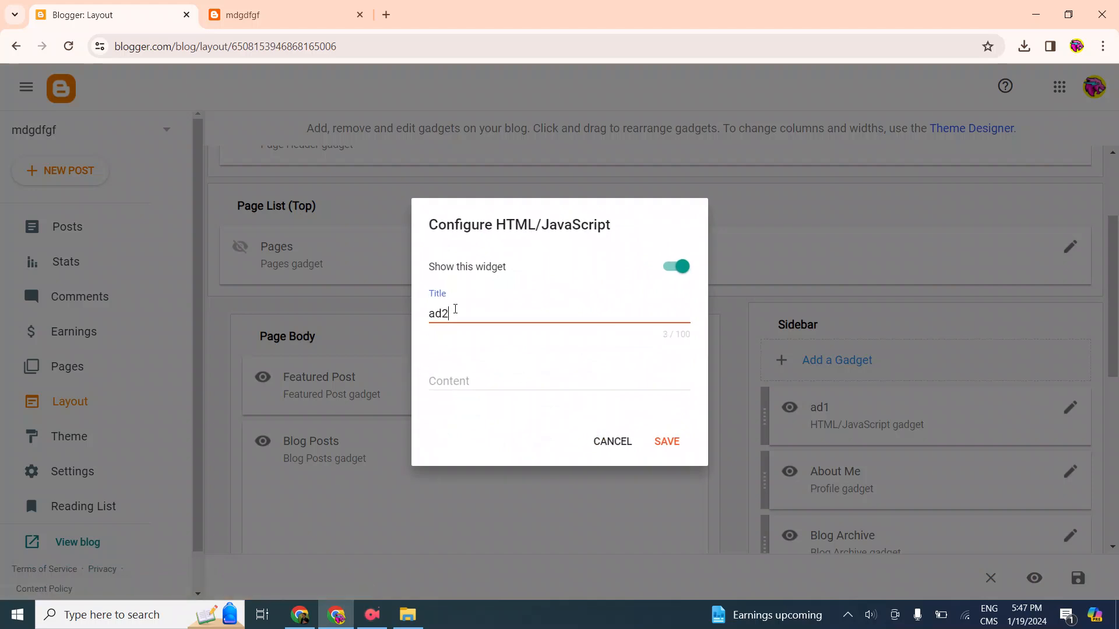
left_click(491, 378)
right_click(491, 376)
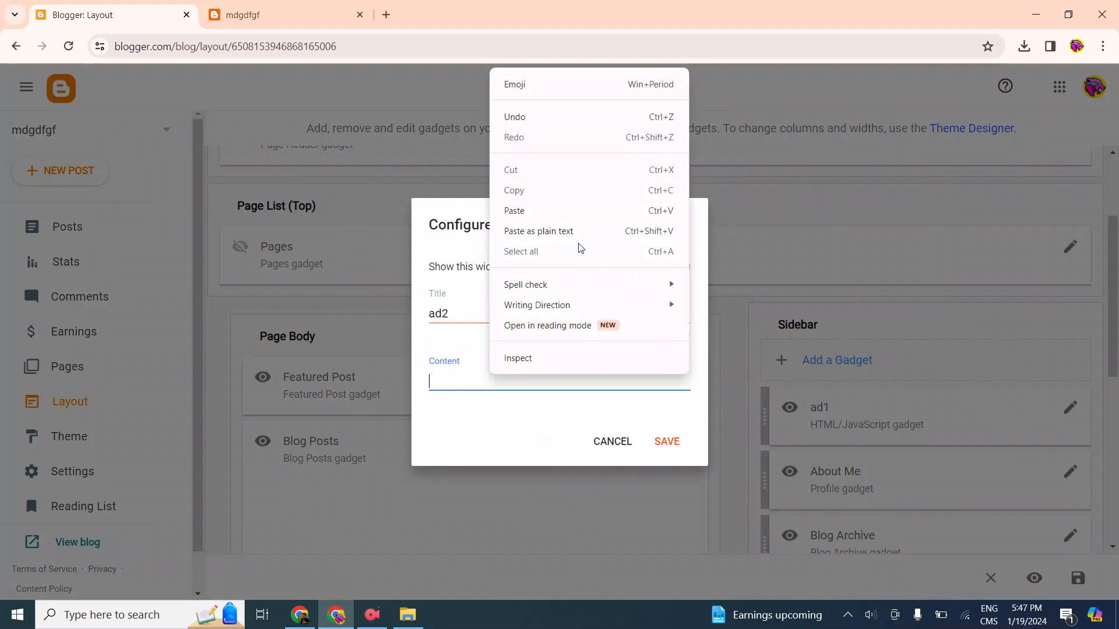
left_click(550, 208)
left_click(679, 461)
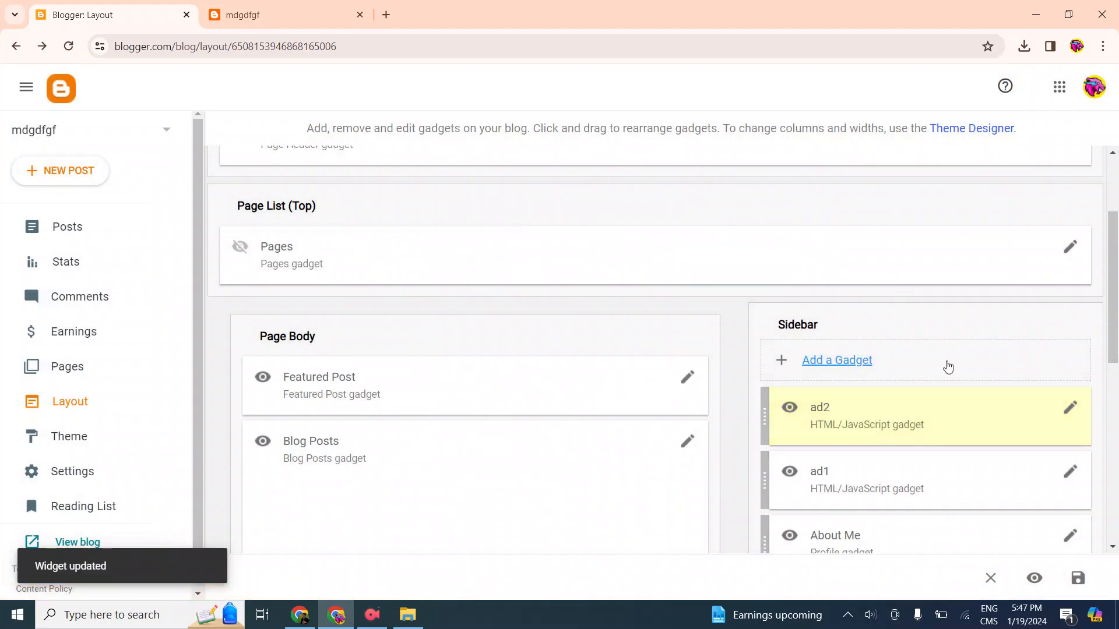
scroll(948, 367, "down", 2)
scroll(600, 342, "up", 4)
Reload the live blog, look over its page for the ads and close the blog's tab
left_click(323, 5)
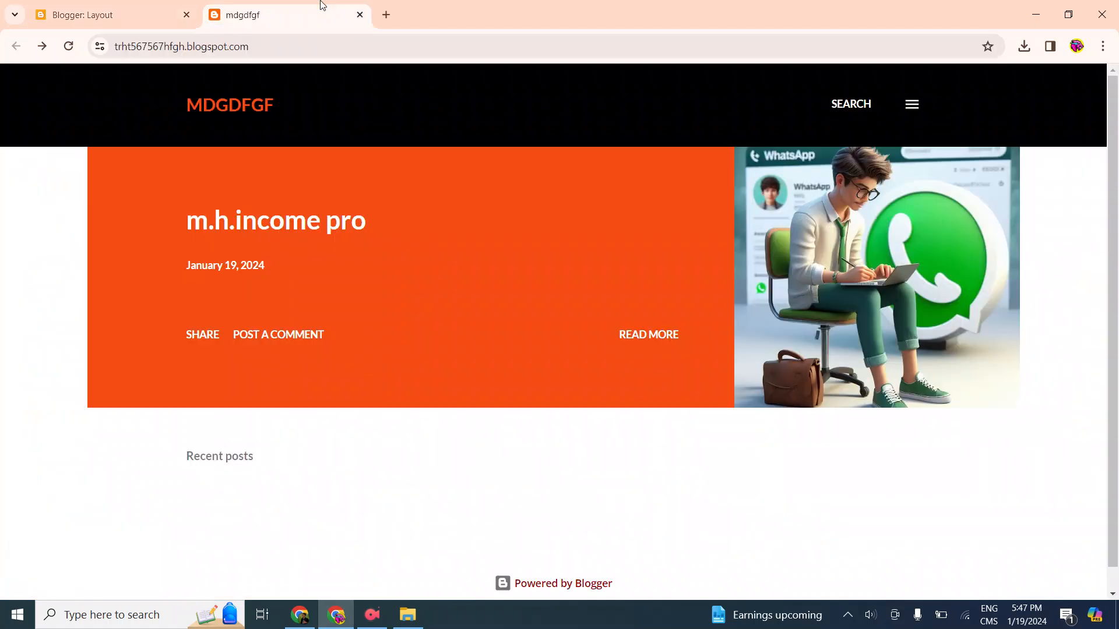
left_click(68, 46)
left_click_drag(144, 210, 420, 292)
left_click(464, 339)
scroll(693, 483, "down", 1)
scroll(337, 338, "up", 1)
left_click(129, 7)
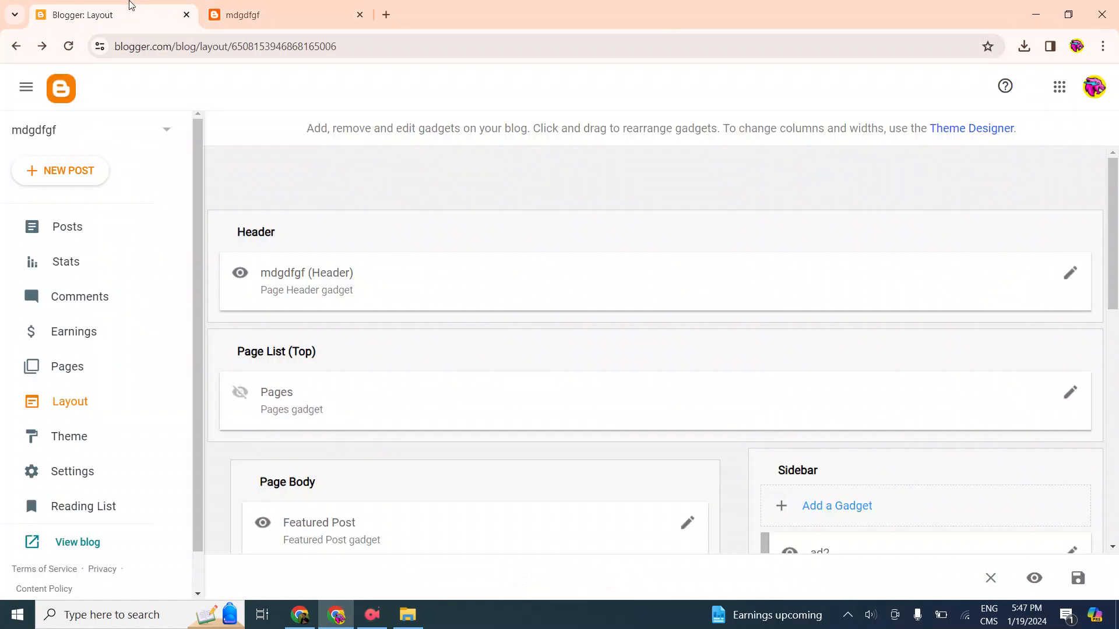
left_click(366, 13)
scroll(564, 382, "down", 5)
scroll(579, 419, "up", 5)
Generate a PopUp ad tag for all devices in Advertica, copy its code and return to the Blogger window
left_click(299, 614)
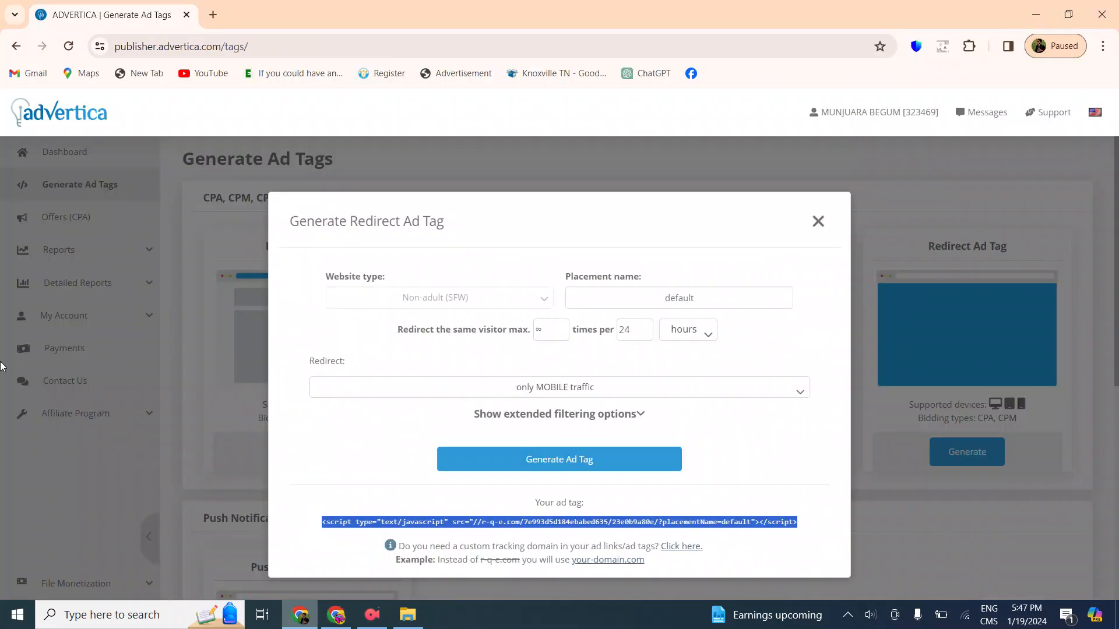
left_click(818, 217)
scroll(874, 408, "down", 5)
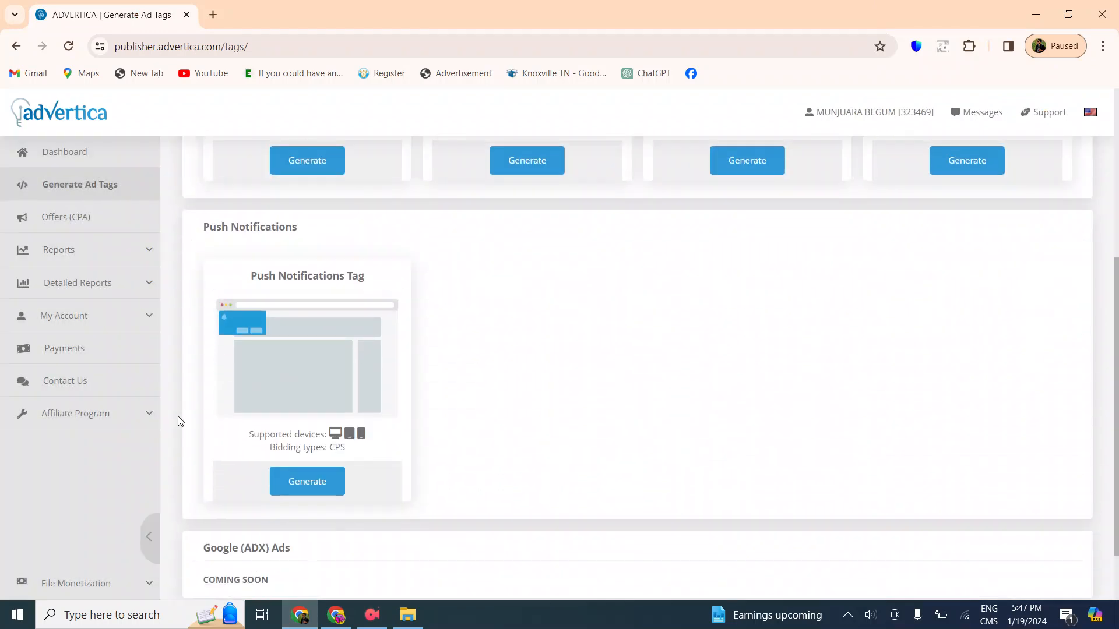
scroll(728, 349, "up", 5)
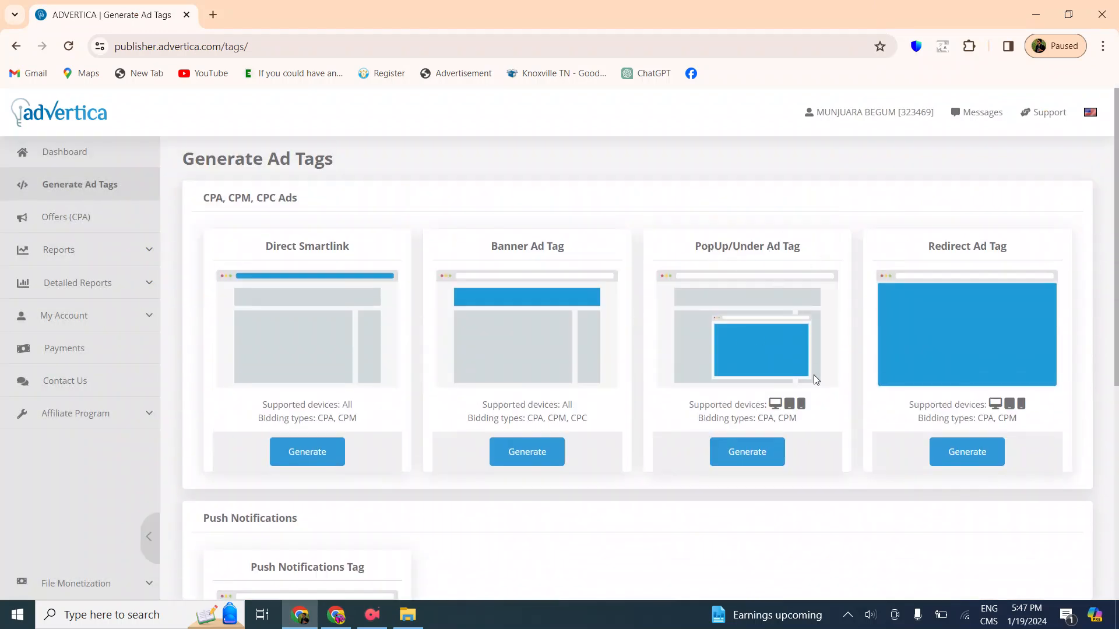
left_click(745, 451)
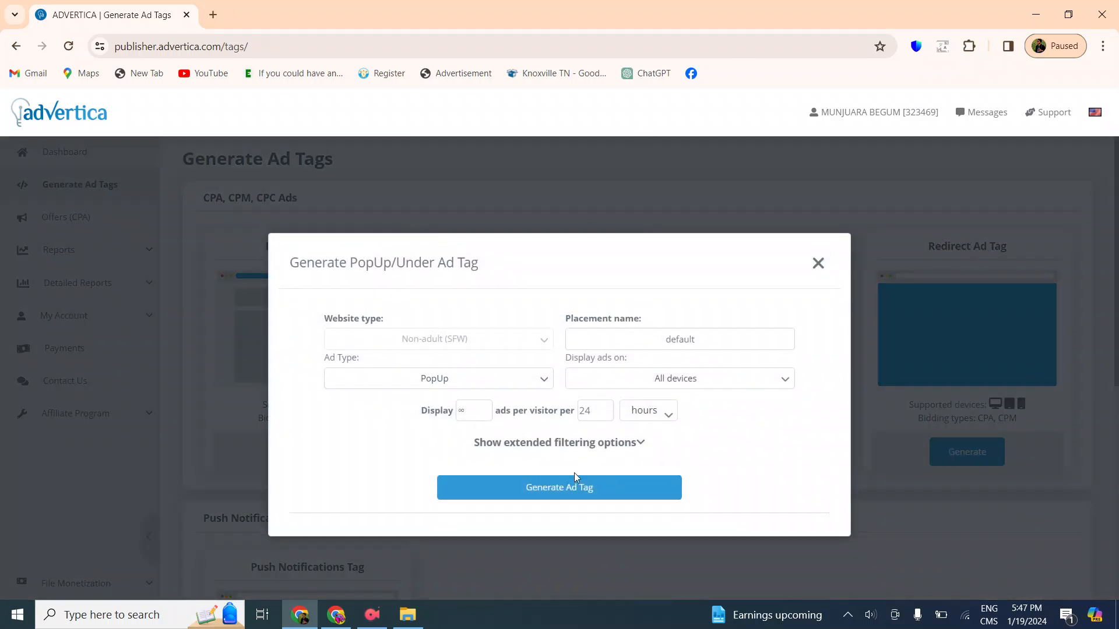
left_click(576, 486)
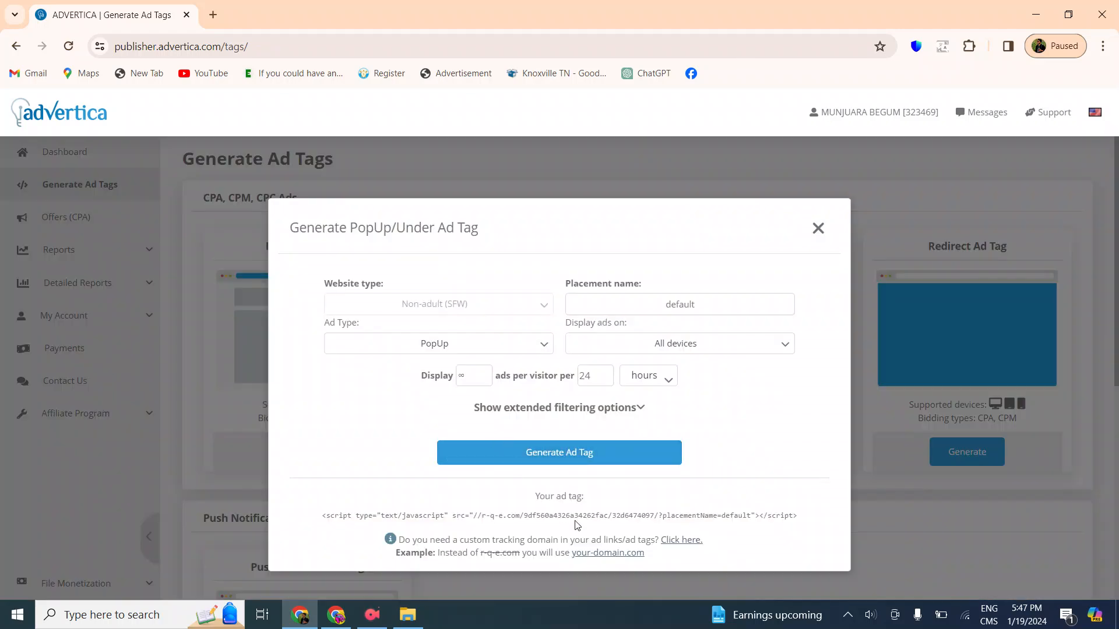
left_click(574, 518)
right_click(576, 524)
left_click(639, 341)
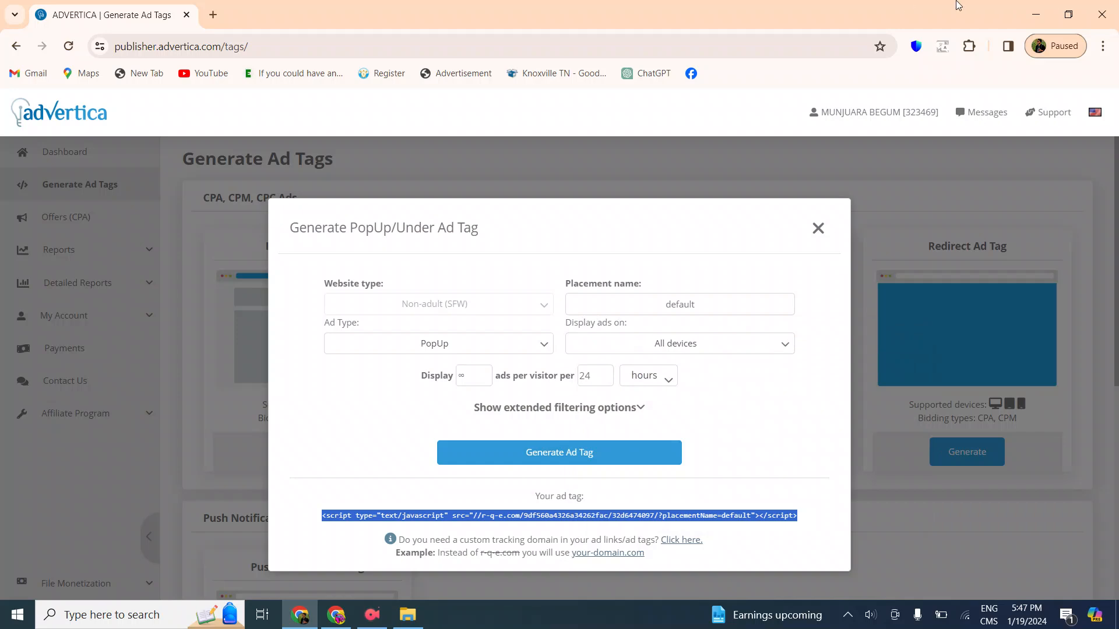
left_click(1035, 7)
Add an HTML/JavaScript gadget titled ad3 to the sidebar with the copied PopUp ad code and save it
scroll(521, 353, "down", 3)
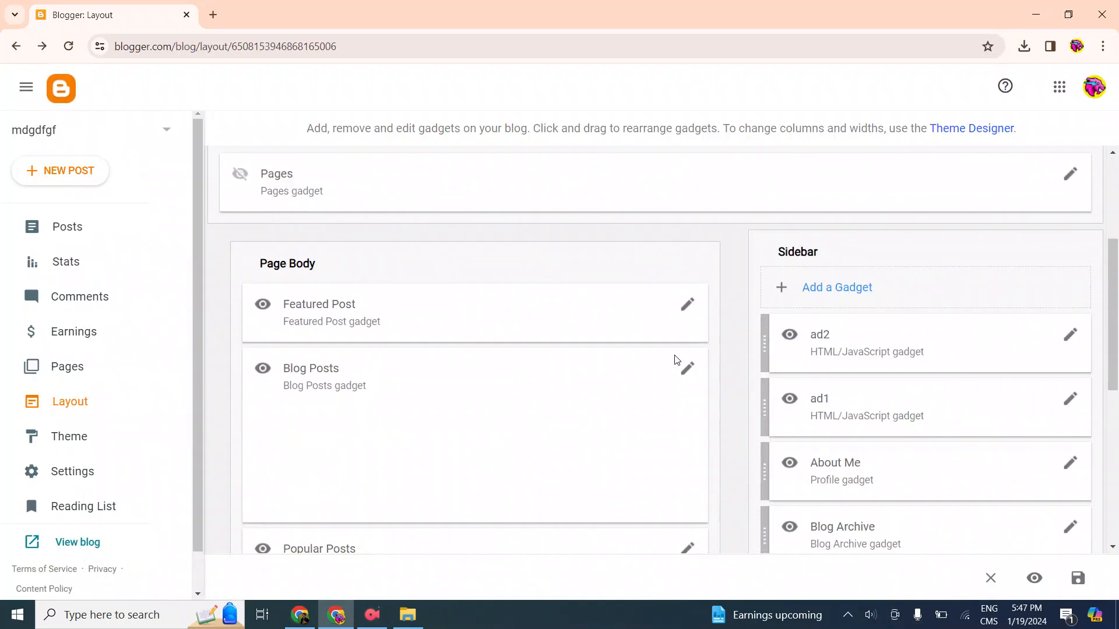
left_click(882, 290)
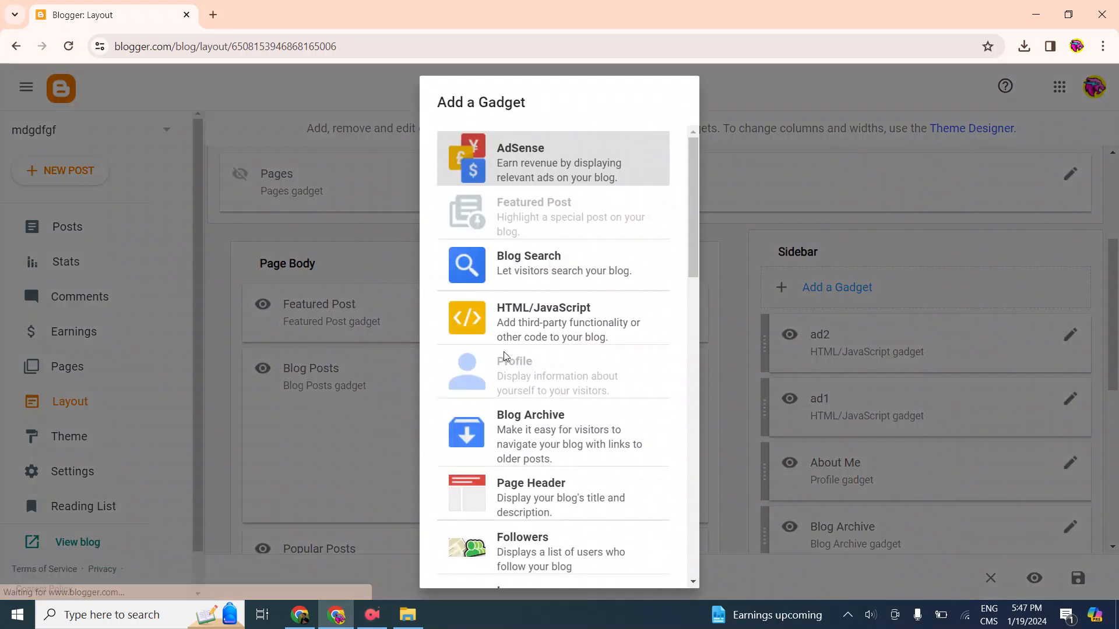
left_click(523, 324)
left_click(504, 313)
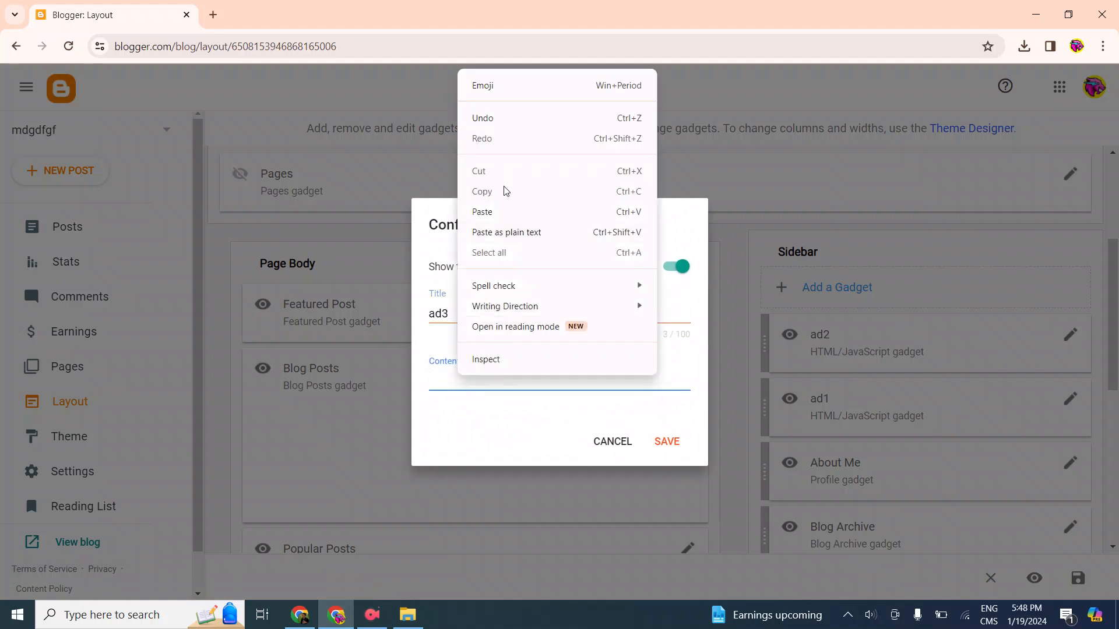
left_click(501, 210)
left_click(671, 459)
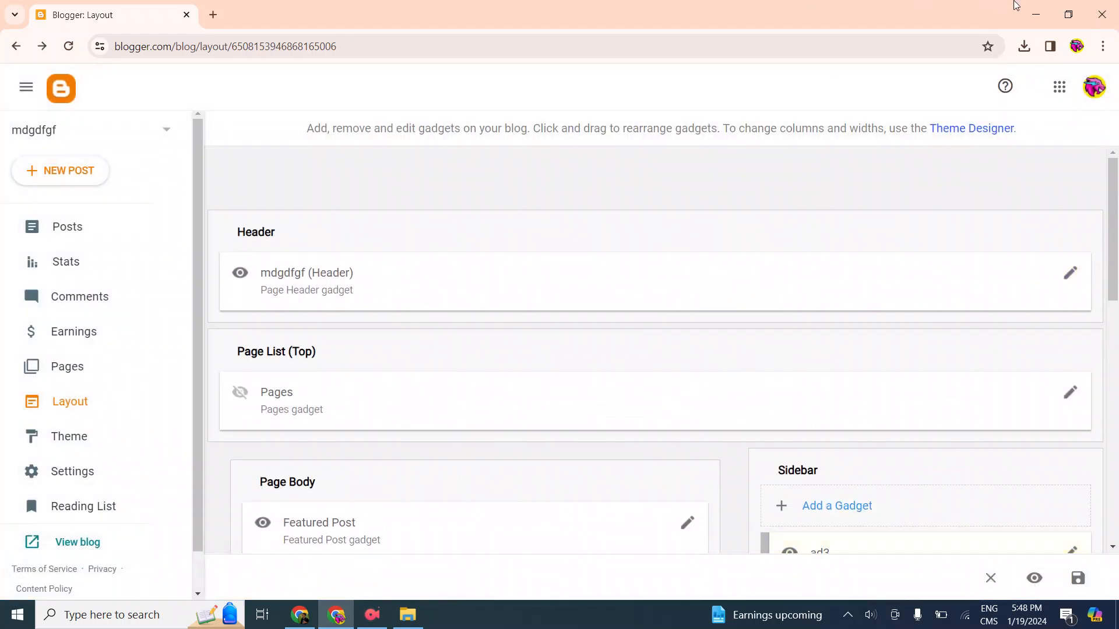
Switch back to Advertica, close the PopUp tag dialog and look over the available ad tag types
left_click(1036, 14)
left_click(300, 615)
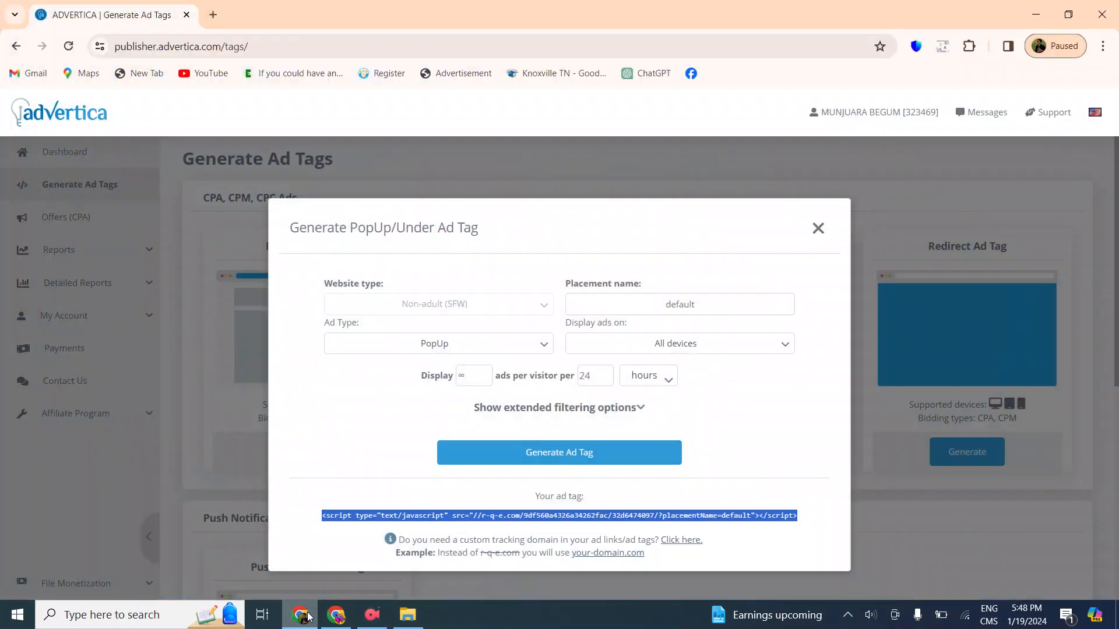
left_click(818, 228)
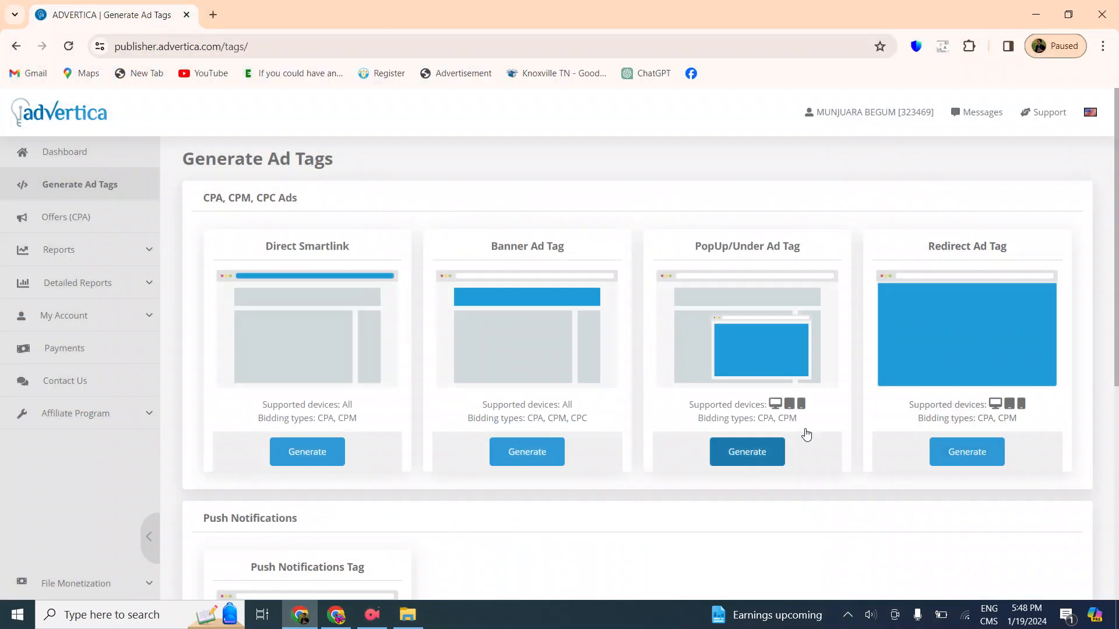
scroll(815, 408, "down", 1)
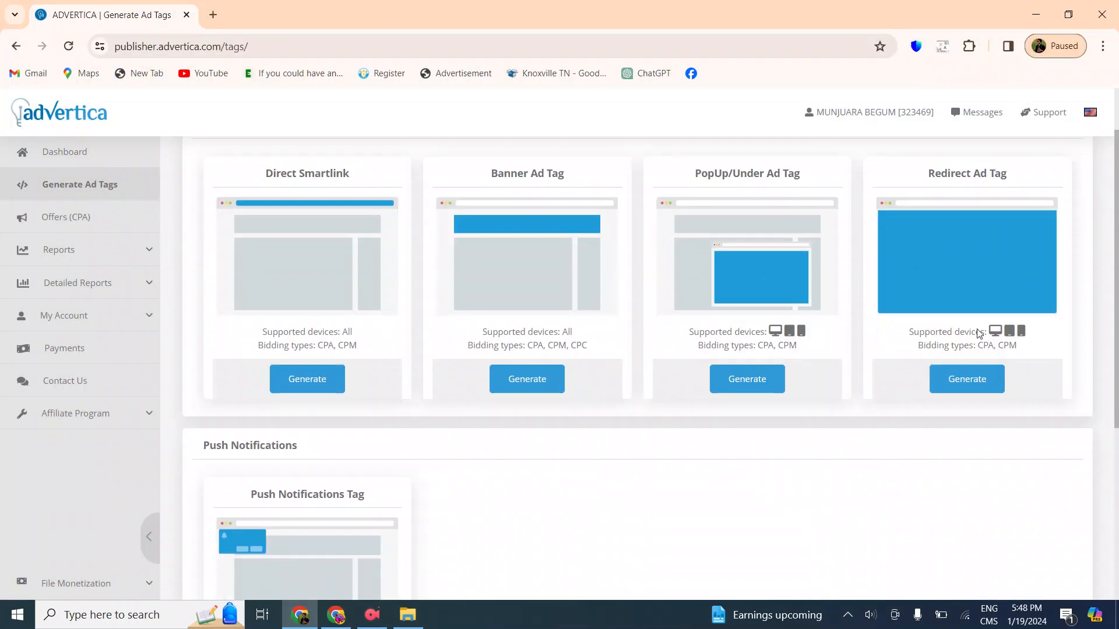
scroll(361, 309, "up", 1)
scroll(699, 518, "down", 5)
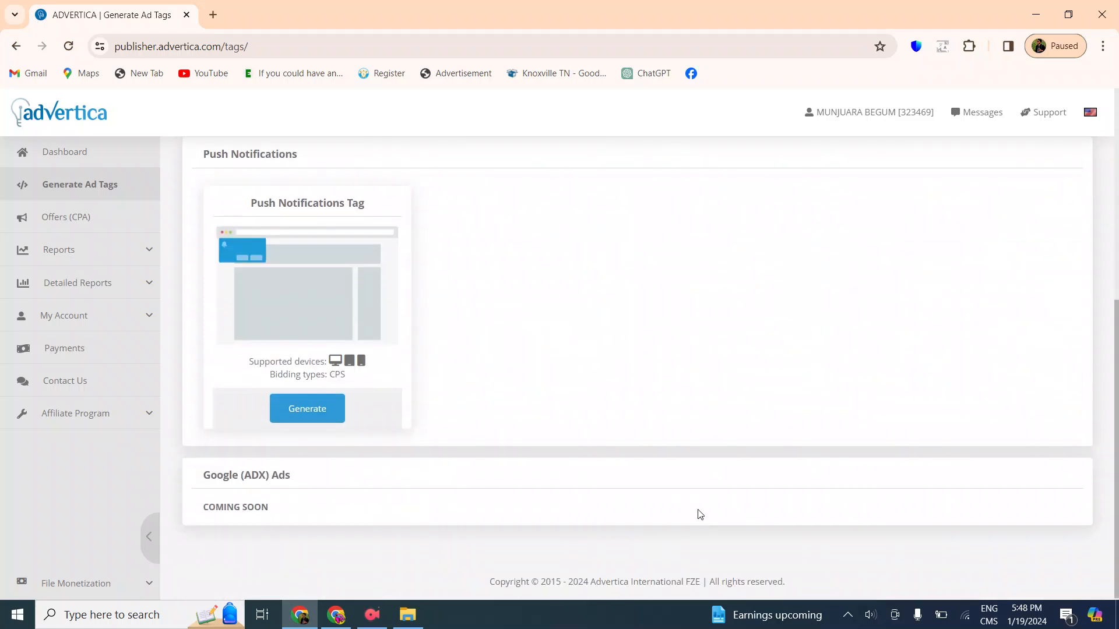
scroll(697, 517, "up", 5)
scroll(686, 387, "down", 3)
scroll(662, 501, "up", 3)
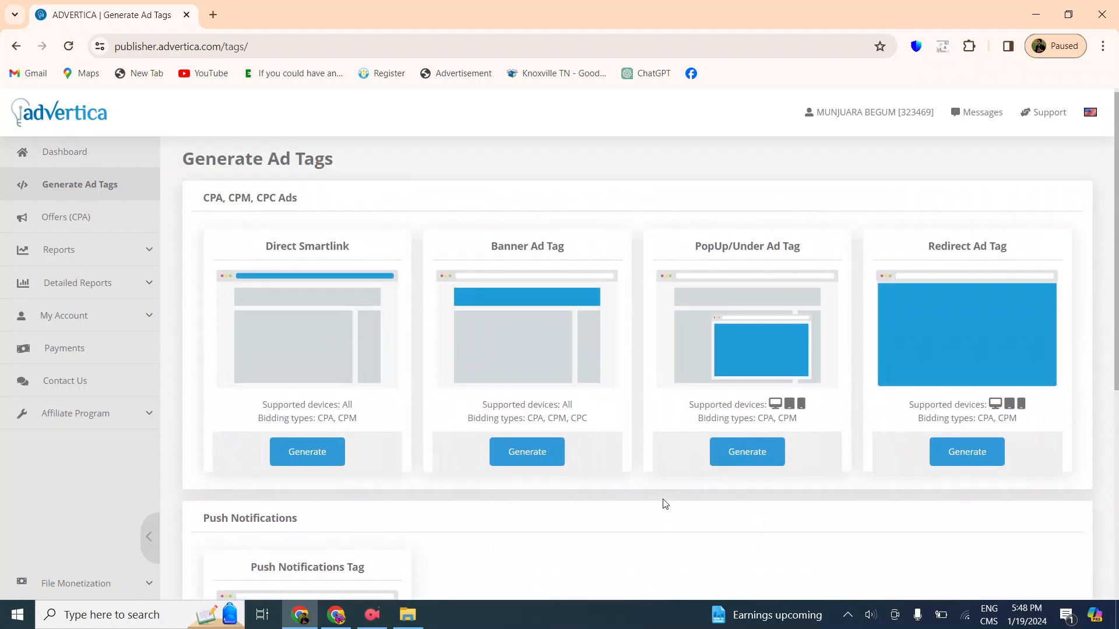
left_click_drag(264, 243, 374, 480)
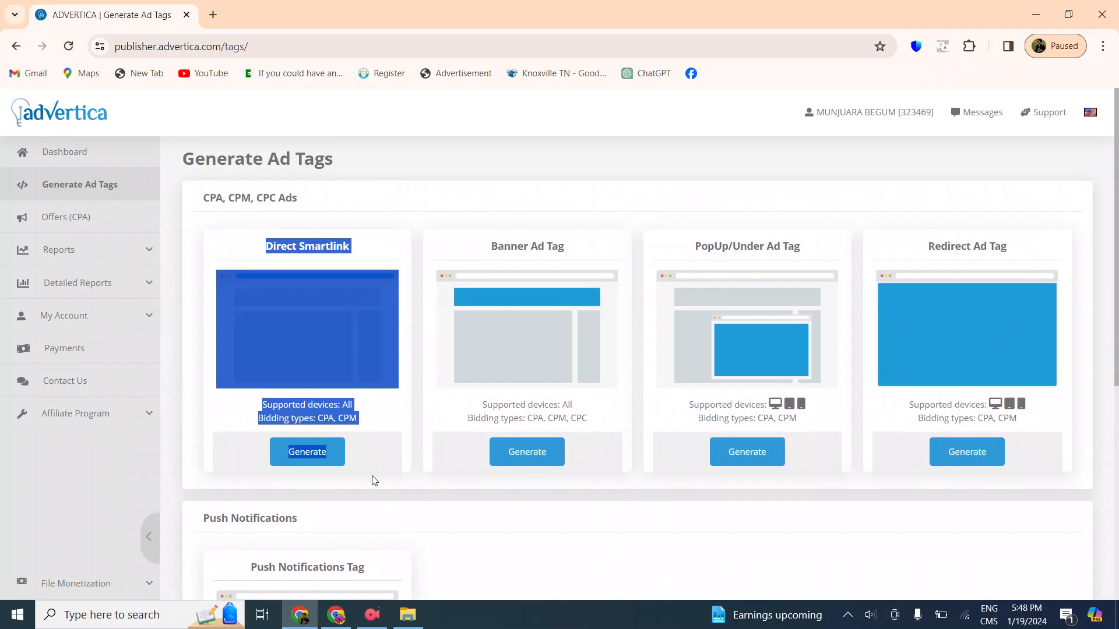
left_click(429, 174)
scroll(634, 340, "down", 5)
scroll(565, 233, "up", 5)
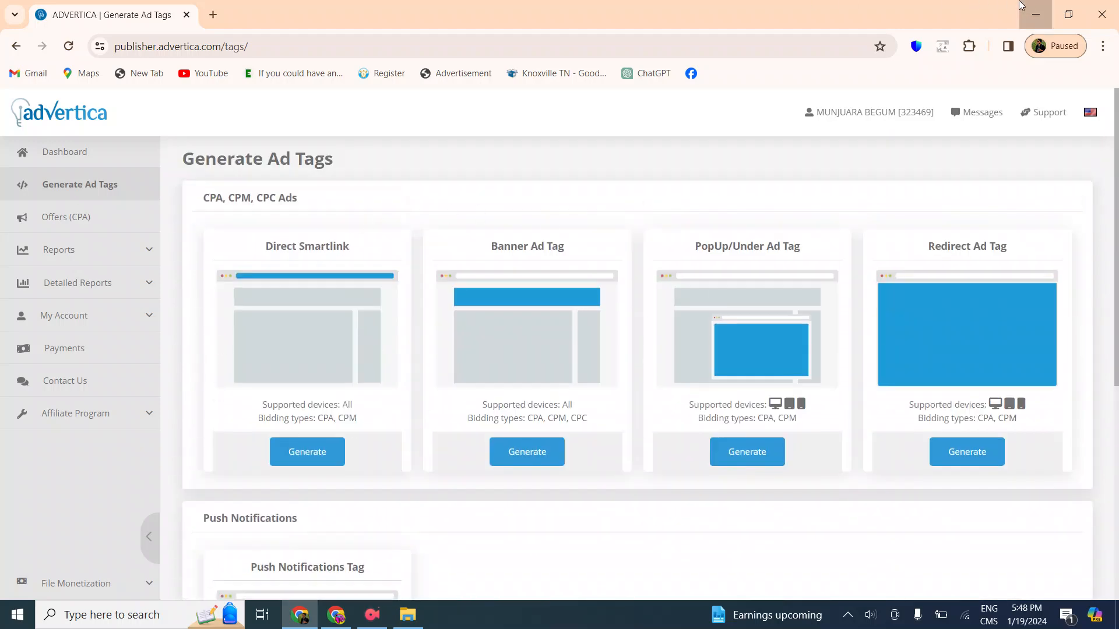
left_click(1035, 13)
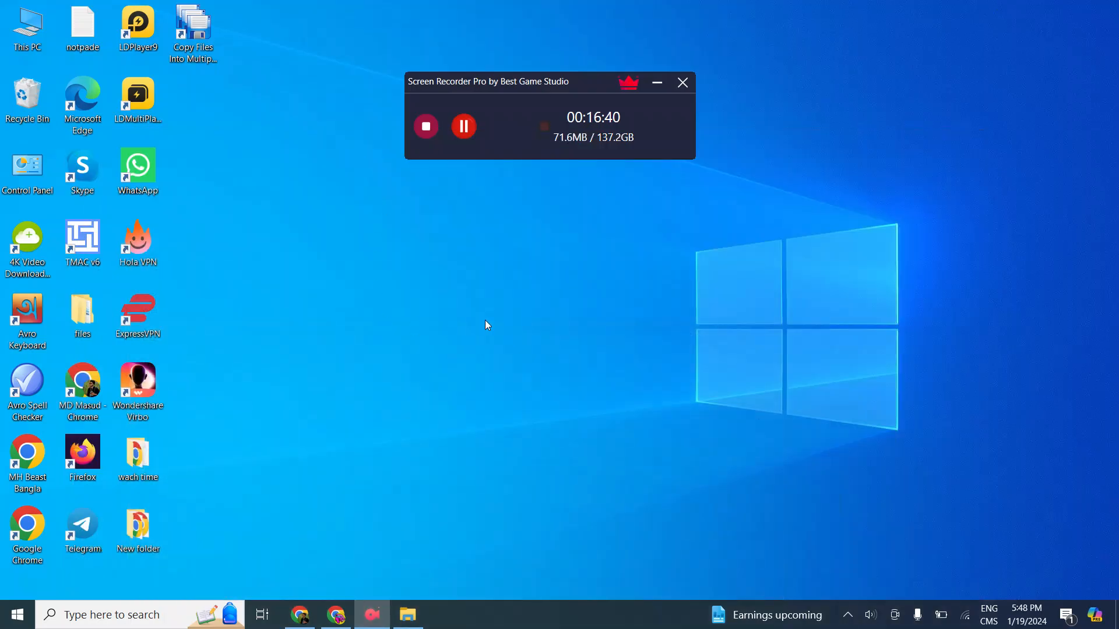
left_click(657, 83)
left_click(300, 615)
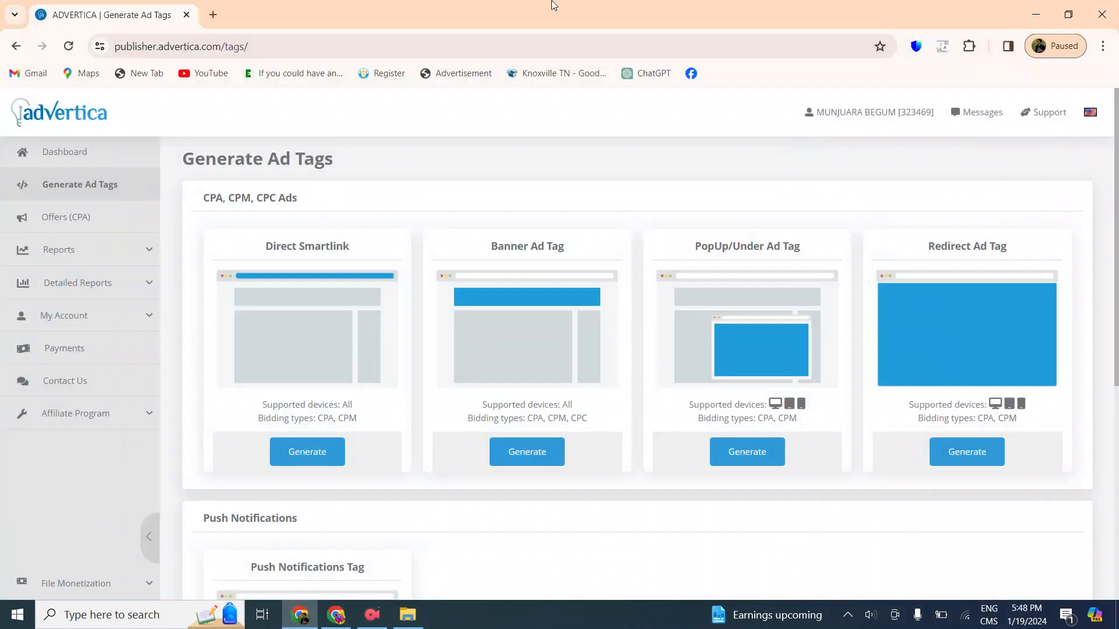
Switch to Blogger, open the post list, view the live blog to check its page for the ads and return to the list
left_click(332, 612)
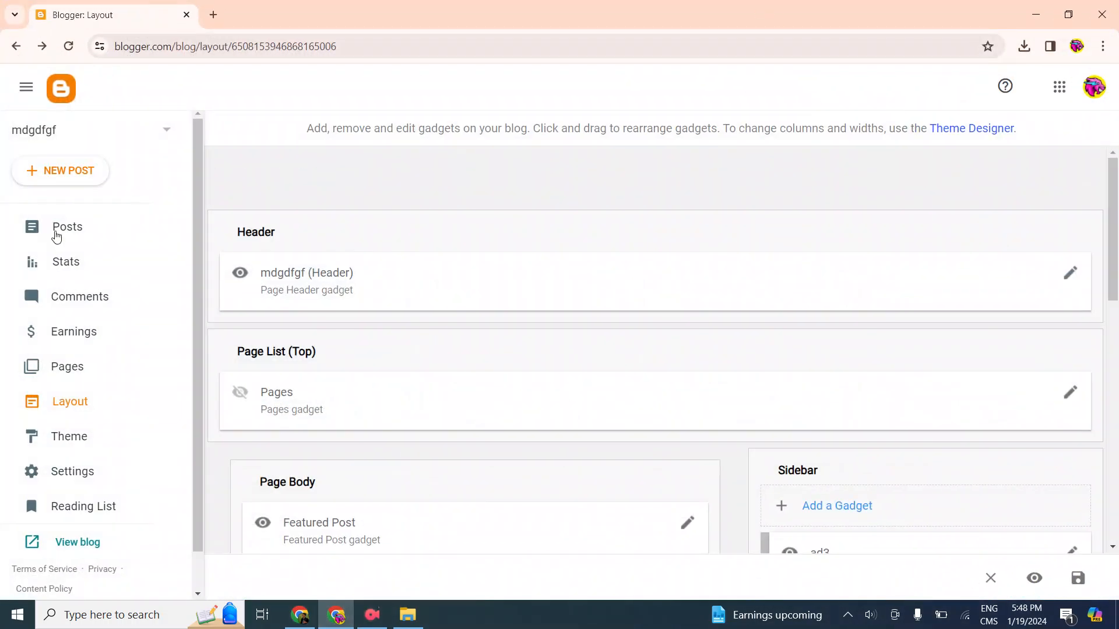
left_click(108, 227)
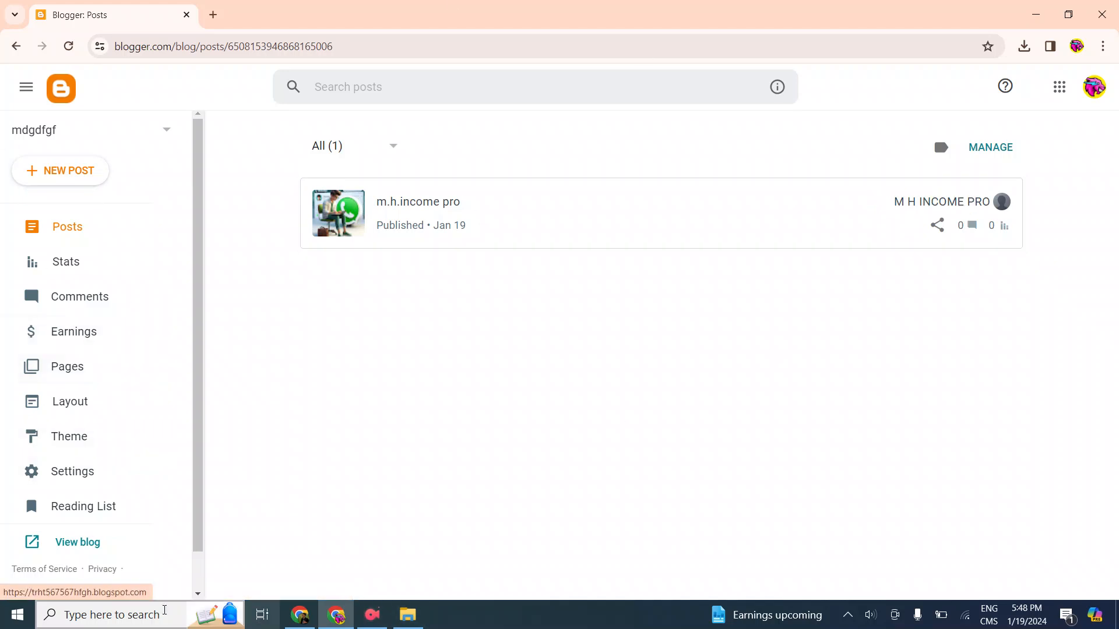
left_click(77, 543)
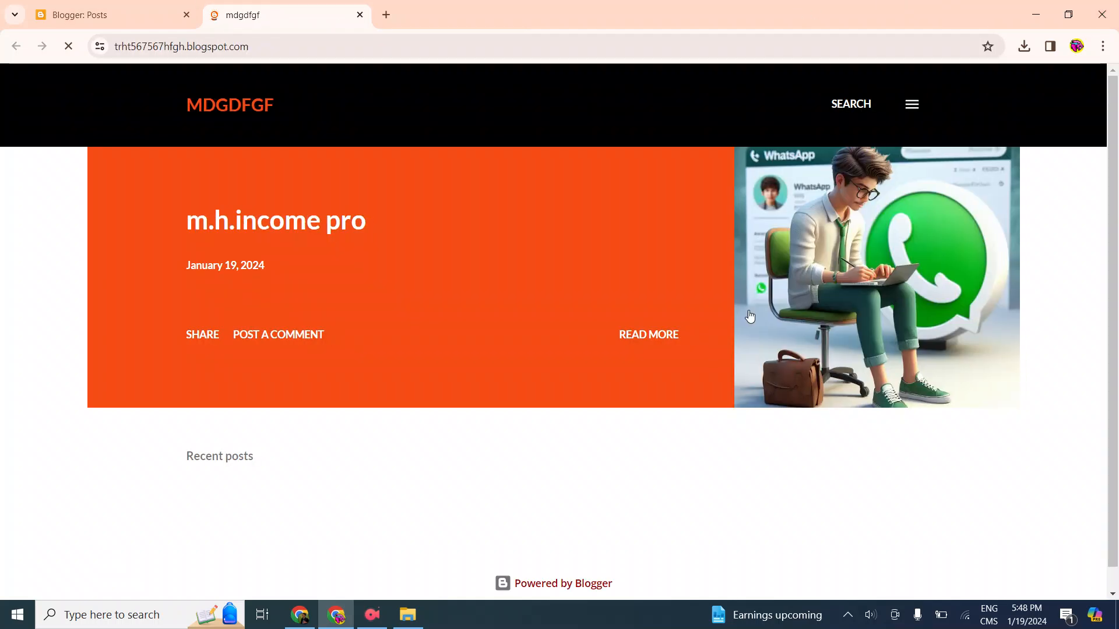
scroll(611, 349, "down", 1)
scroll(612, 349, "up", 1)
scroll(494, 152, "down", 1)
scroll(641, 154, "up", 1)
left_click(141, 11)
left_click(260, 12)
scroll(511, 462, "down", 1)
scroll(600, 382, "up", 1)
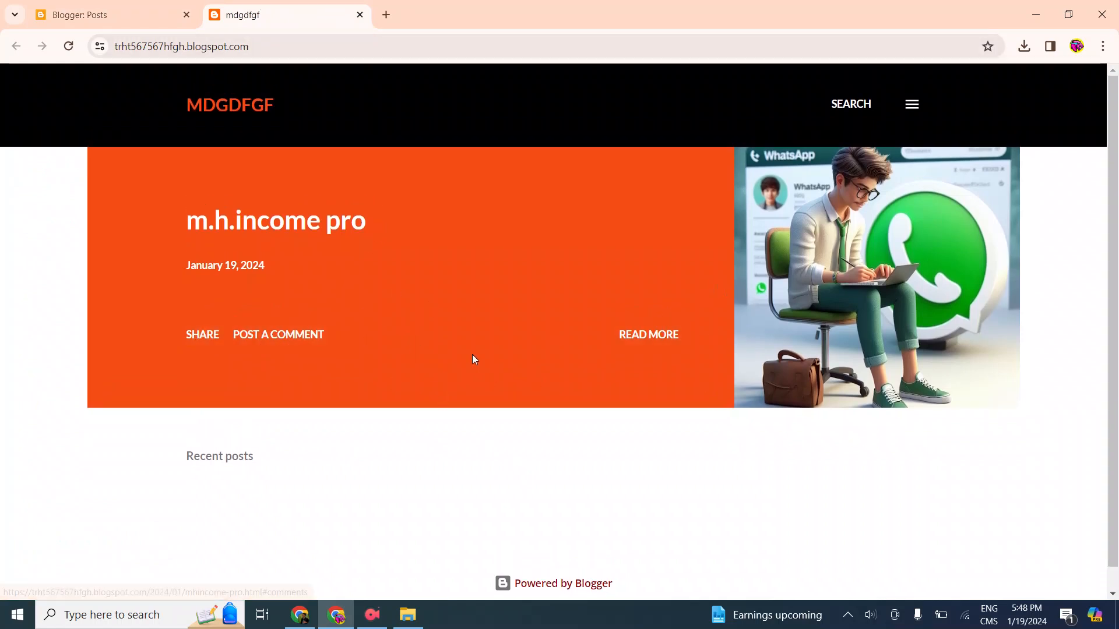
left_click(151, 7)
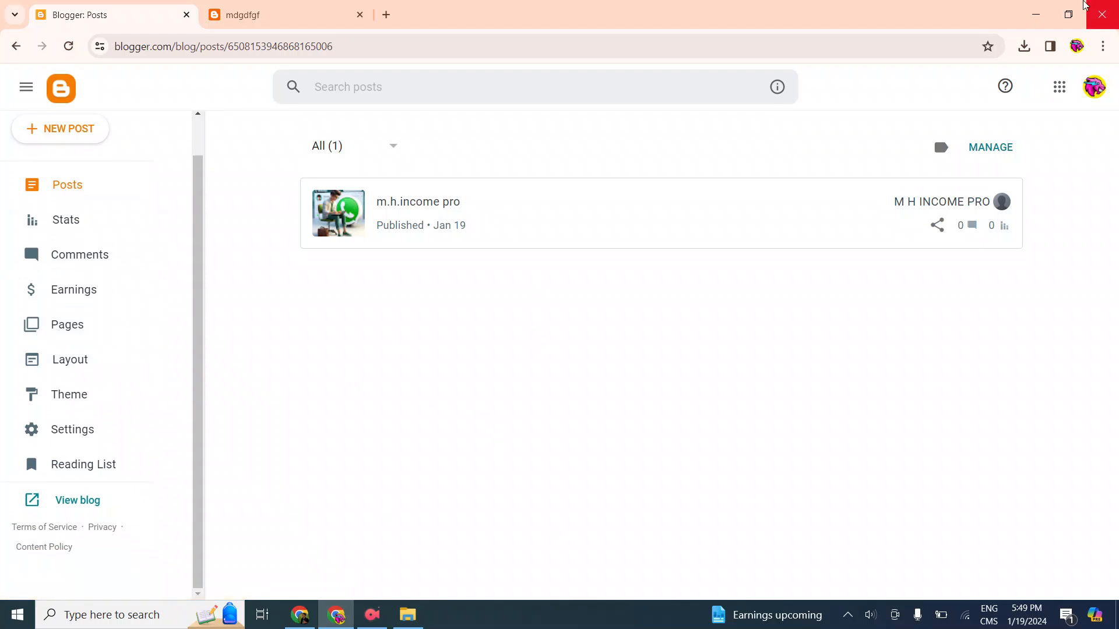
Switch back to Advertica and open the account's Payment Preferences
left_click(1036, 14)
scroll(279, 317, "down", 4)
scroll(280, 316, "up", 4)
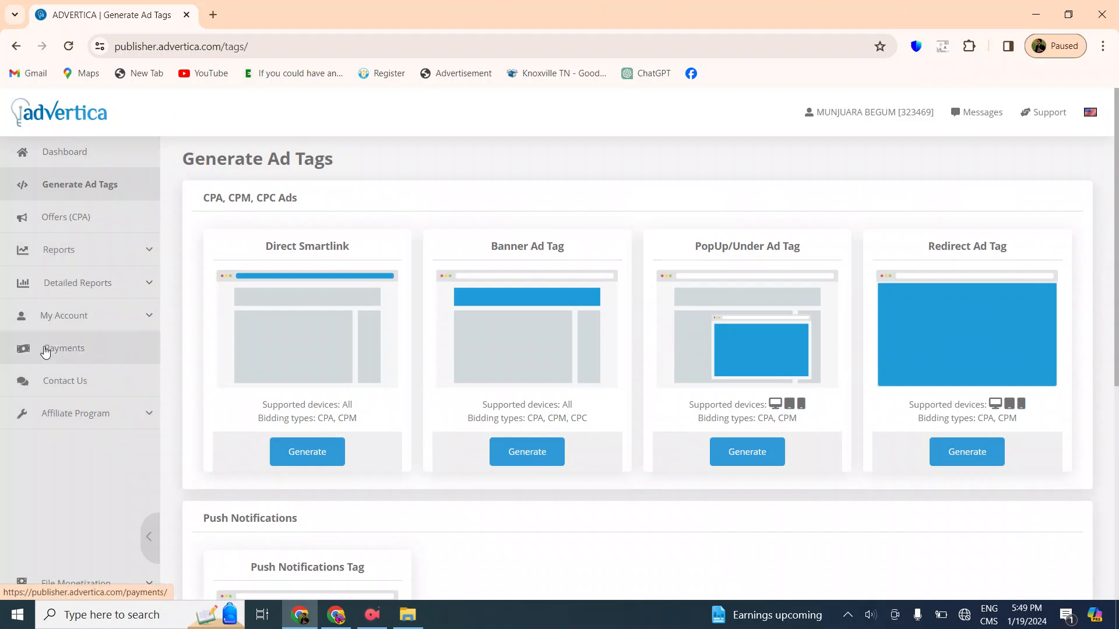
left_click(73, 315)
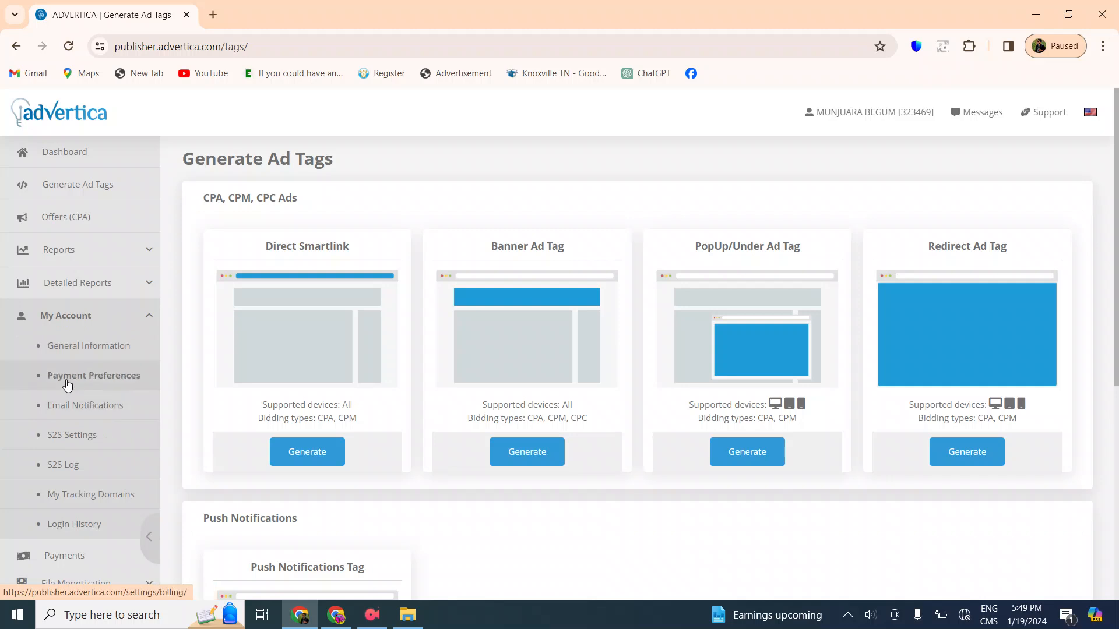
left_click(87, 376)
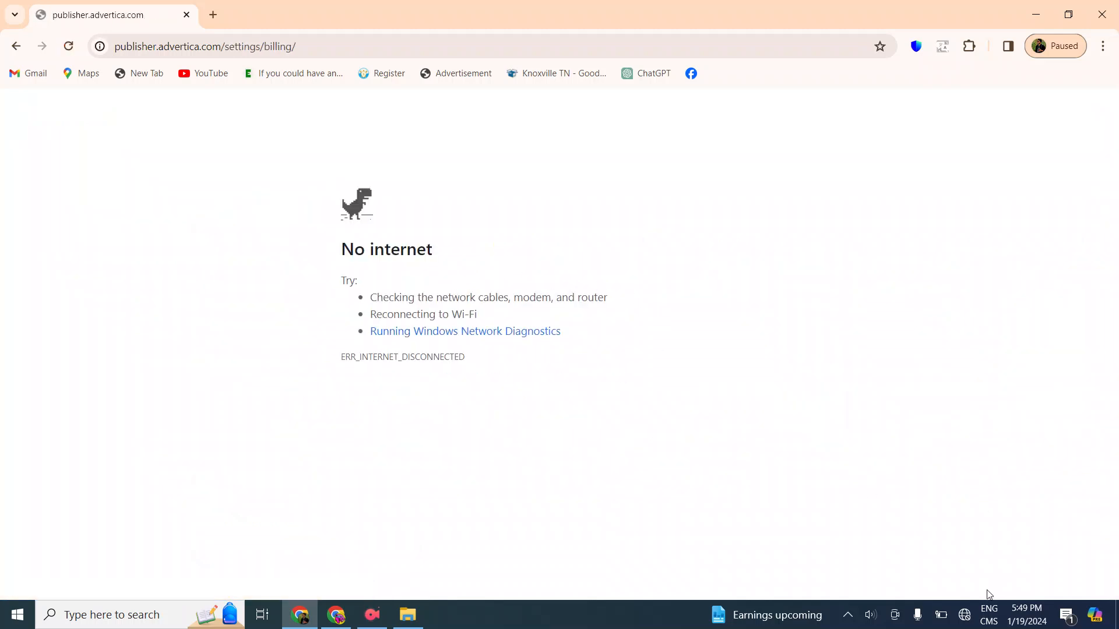
Check the computer's Wi-Fi connection and reload the Payment Preferences page
left_click(965, 614)
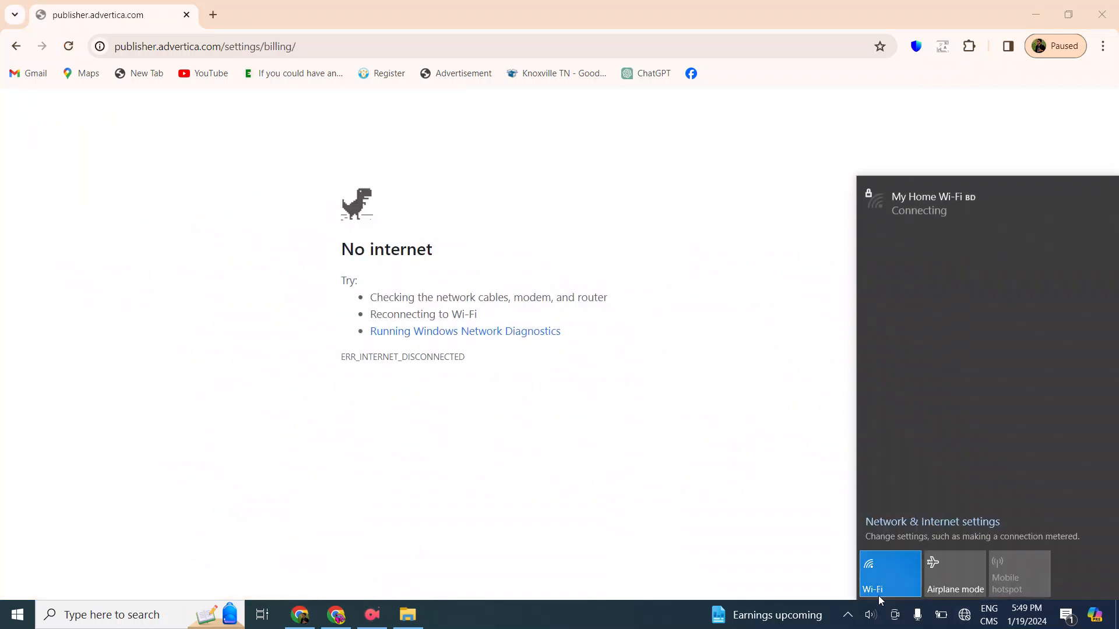
left_click(691, 223)
left_click(68, 46)
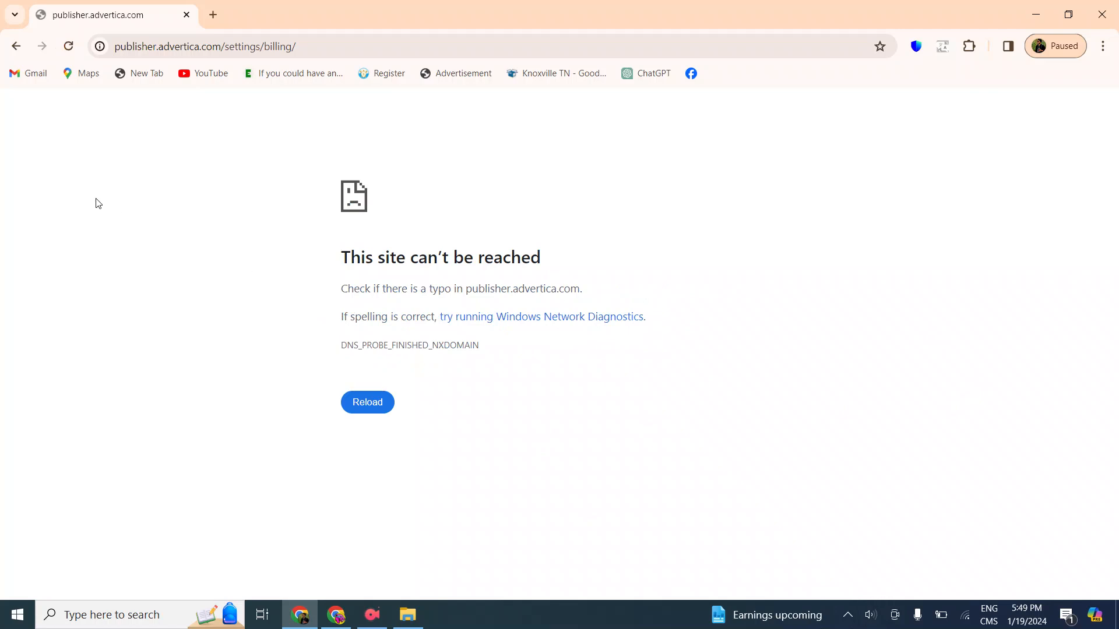
left_click(68, 46)
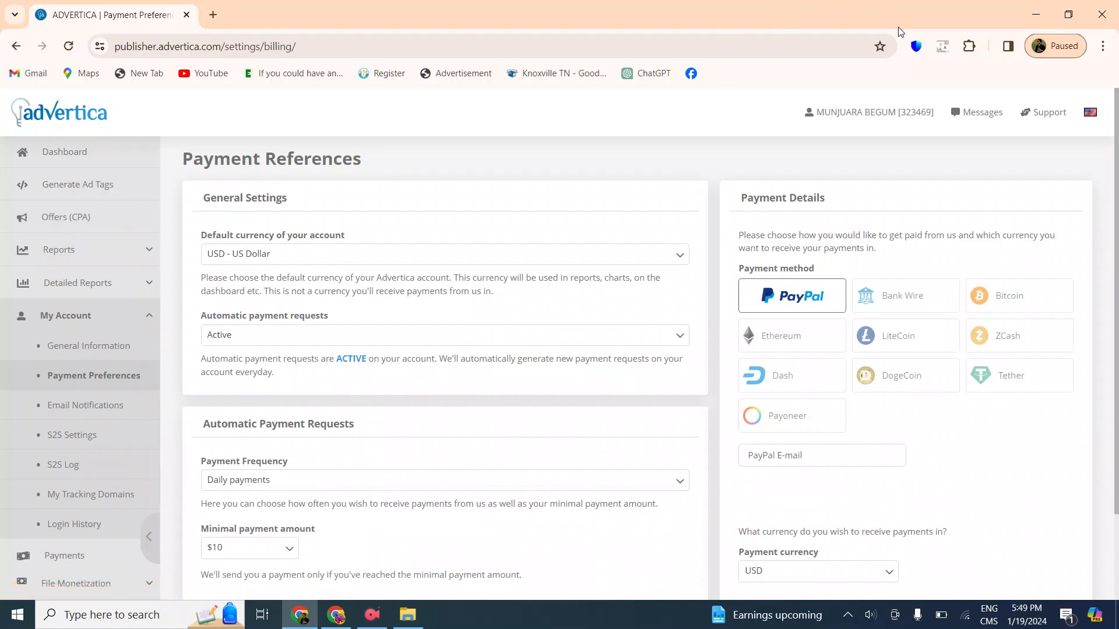
Look over the Payment Preferences page for the payment methods, payment frequency and minimal payment amount
scroll(505, 347, "down", 4)
scroll(524, 350, "up", 4)
scroll(555, 309, "down", 3)
scroll(556, 311, "up", 3)
scroll(546, 297, "down", 3)
scroll(543, 292, "up", 3)
scroll(530, 342, "down", 3)
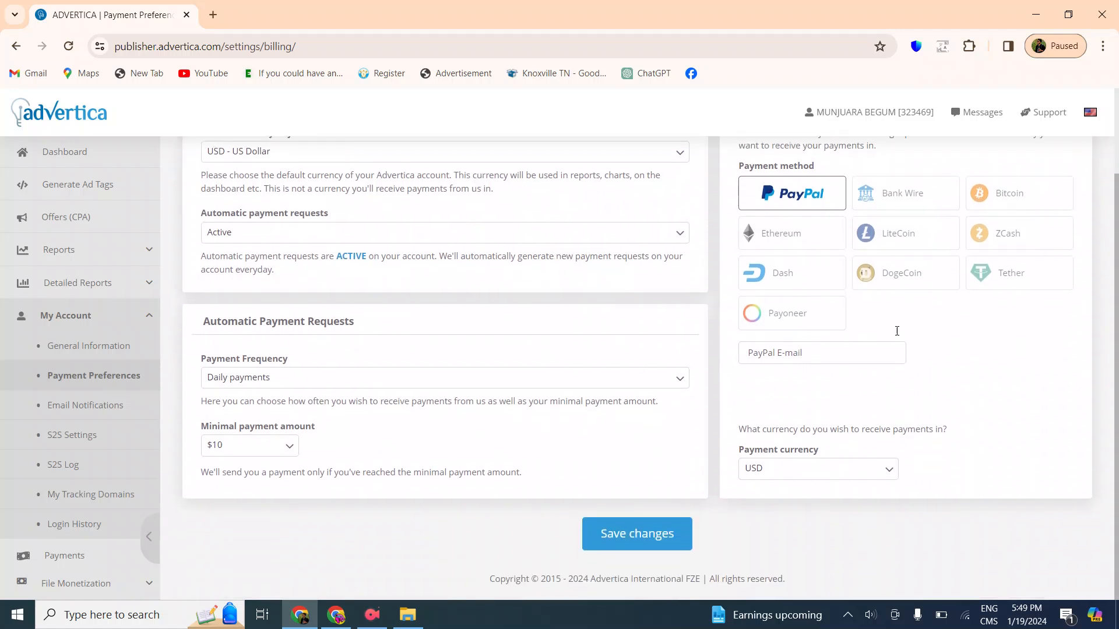
scroll(775, 402, "up", 3)
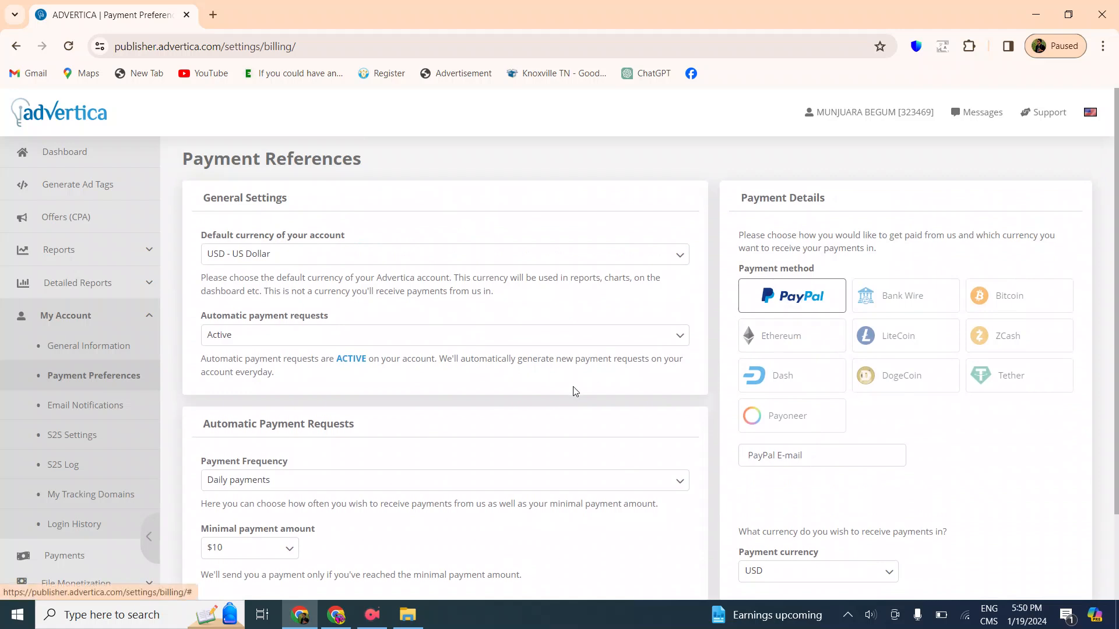
scroll(575, 387, "down", 3)
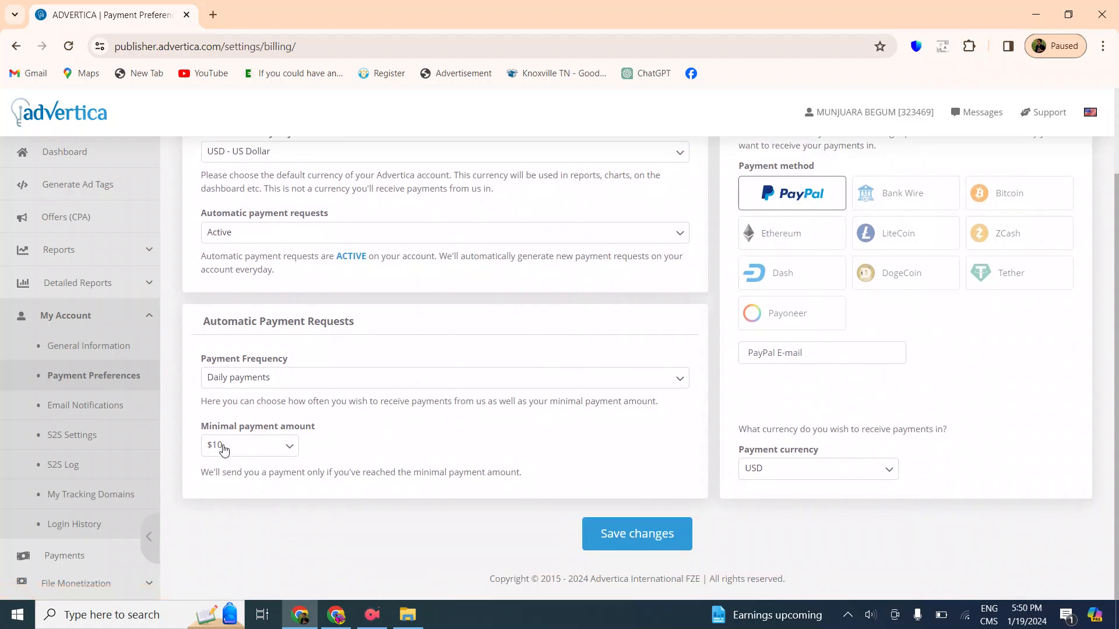
Select each payment method from Bank Wire and Bitcoin through the other cryptocurrencies to Payoneer to compare their minimal payment amounts
left_click(901, 204)
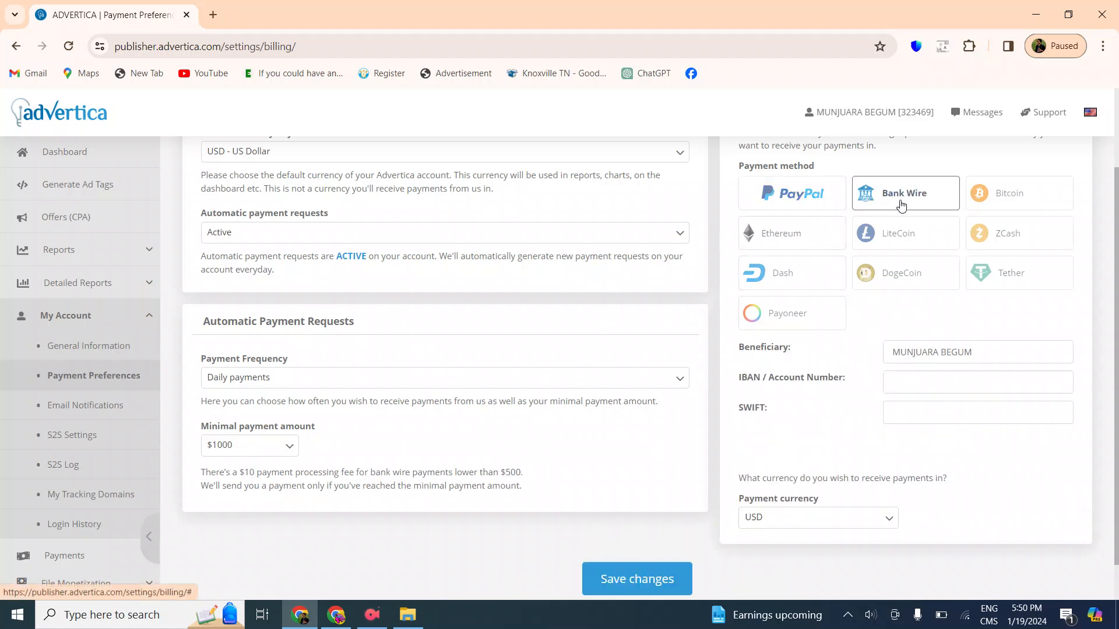
left_click(990, 201)
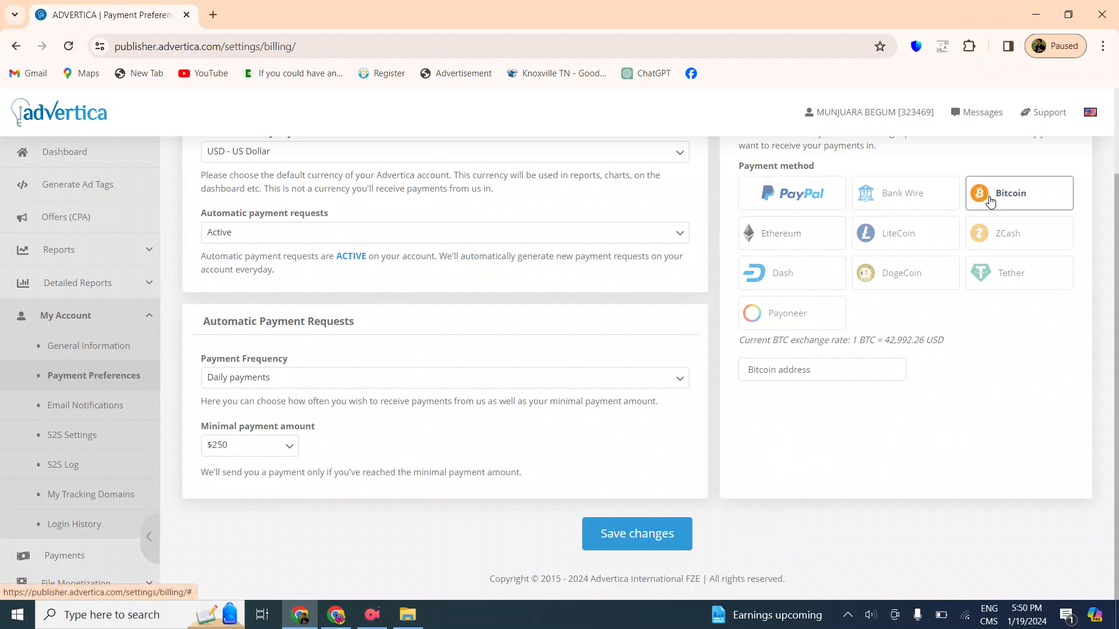
left_click(777, 243)
left_click(857, 240)
left_click(1019, 238)
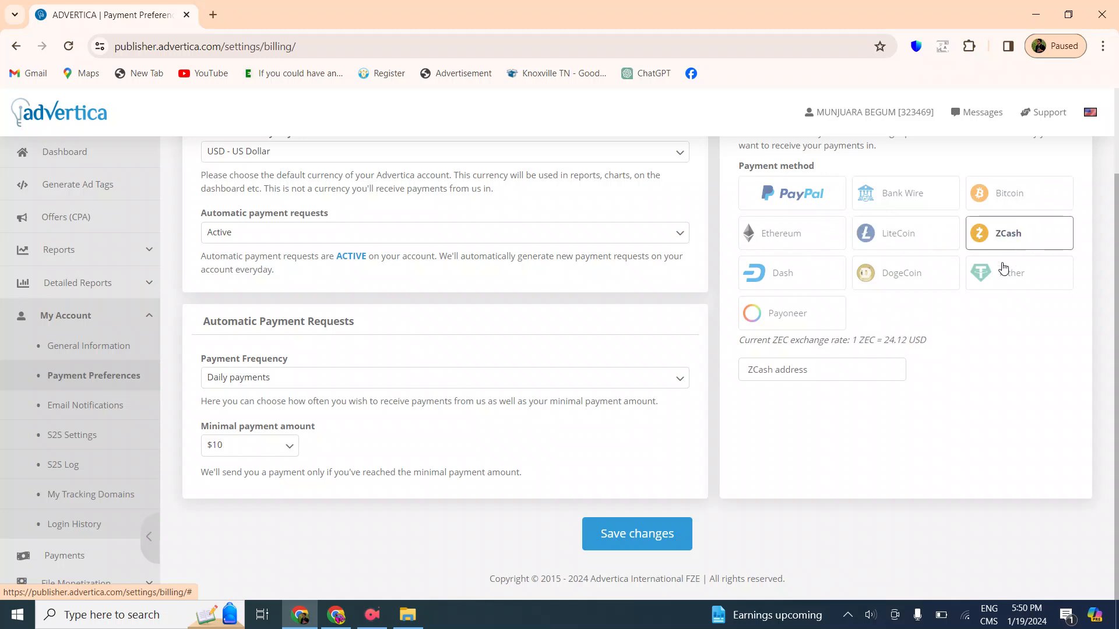
left_click(760, 275)
left_click(891, 282)
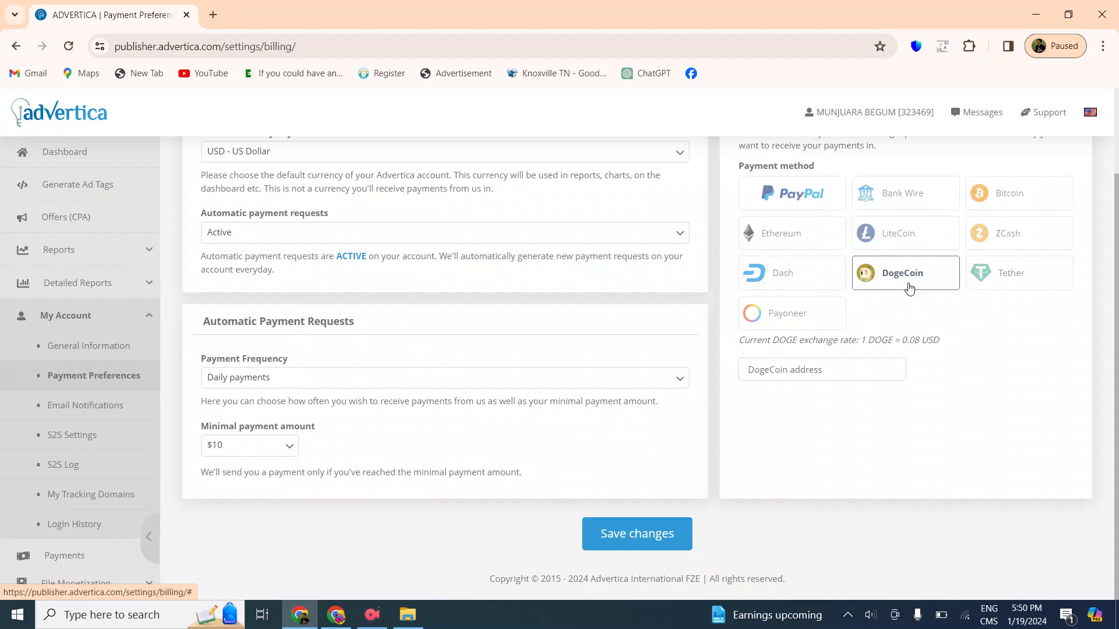
left_click(1000, 284)
left_click(814, 314)
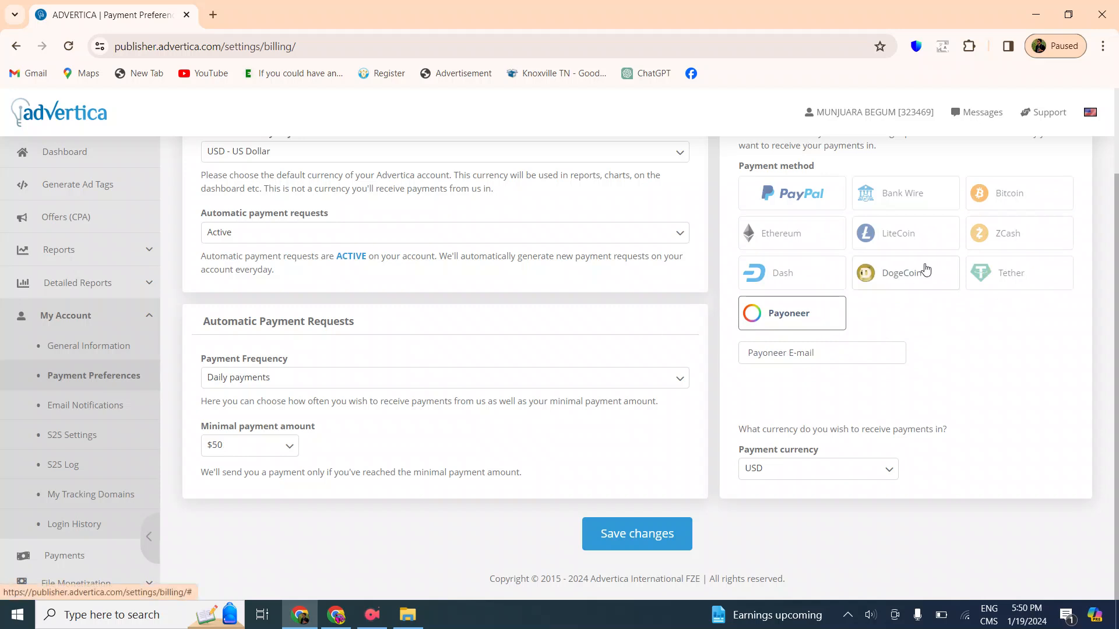
Switch the payment method between LiteCoin, Ethereum and DogeCoin to compare their minimal payment amounts, ending on LiteCoin
left_click(914, 240)
left_click(800, 240)
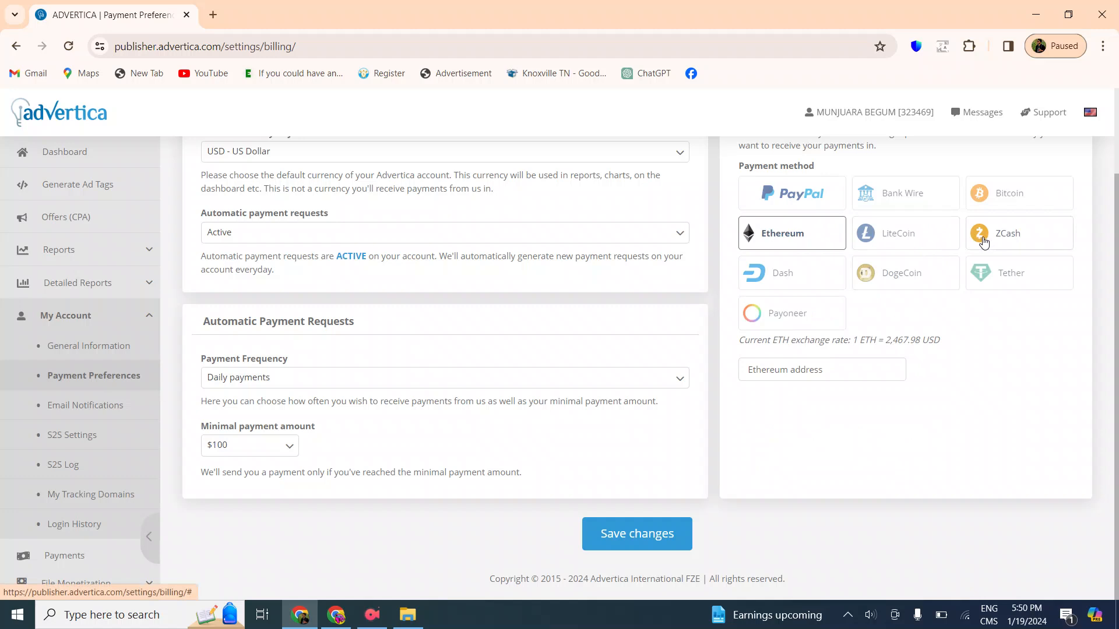
left_click(912, 242)
left_click(901, 286)
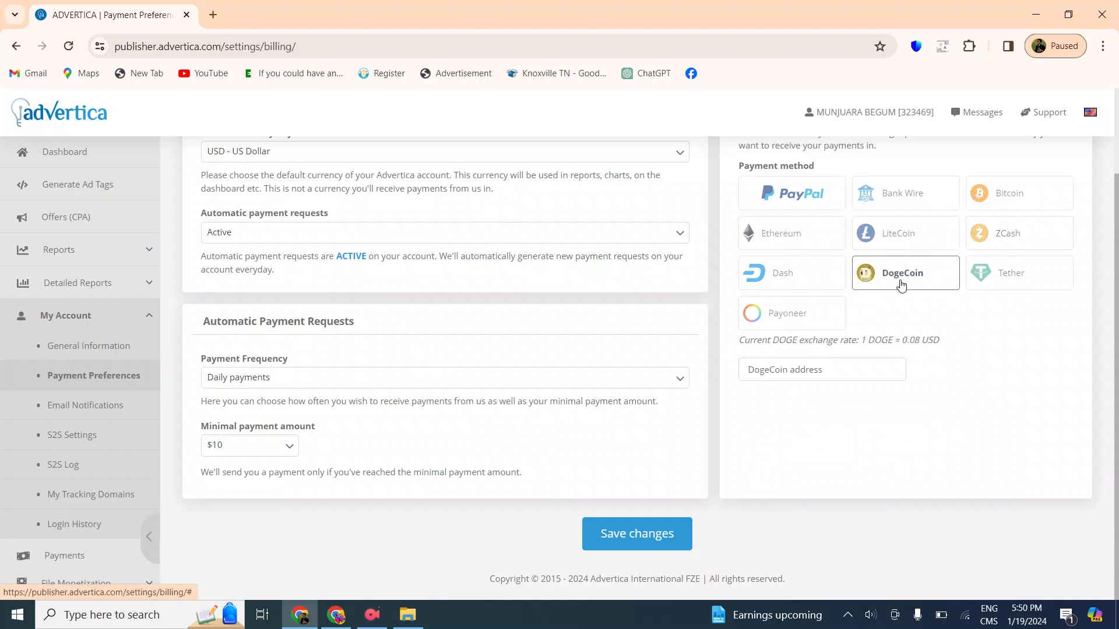
left_click(903, 242)
left_click(903, 281)
left_click(900, 241)
left_click(899, 285)
left_click(902, 234)
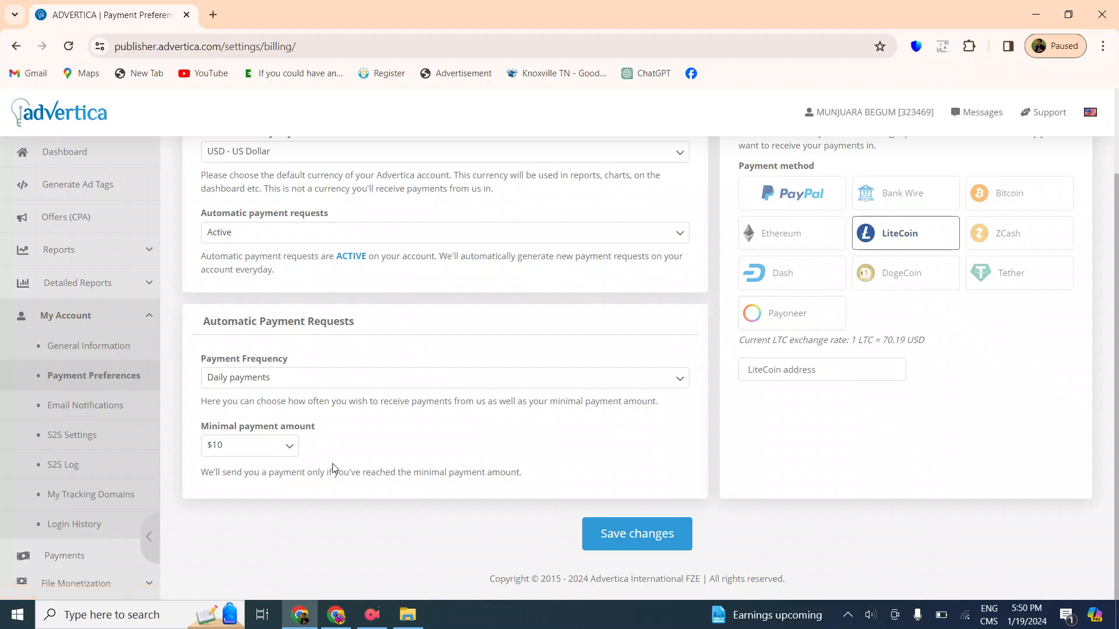
Give the Payment Preferences page a final look and minimize the browser window to reveal the desktop
scroll(442, 392, "up", 2)
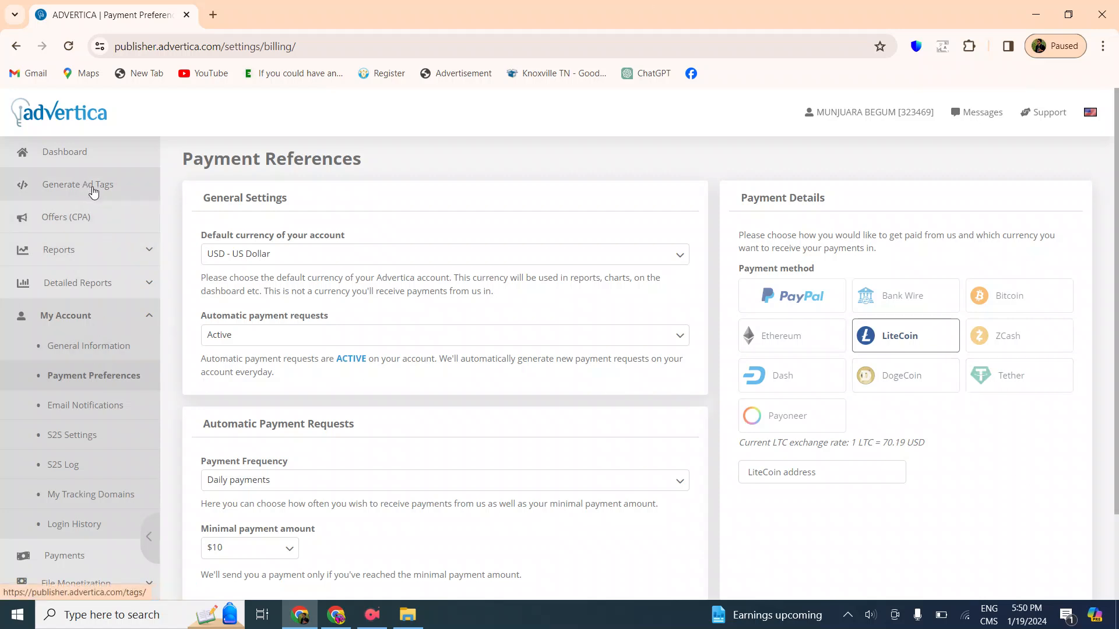
scroll(554, 424, "down", 2)
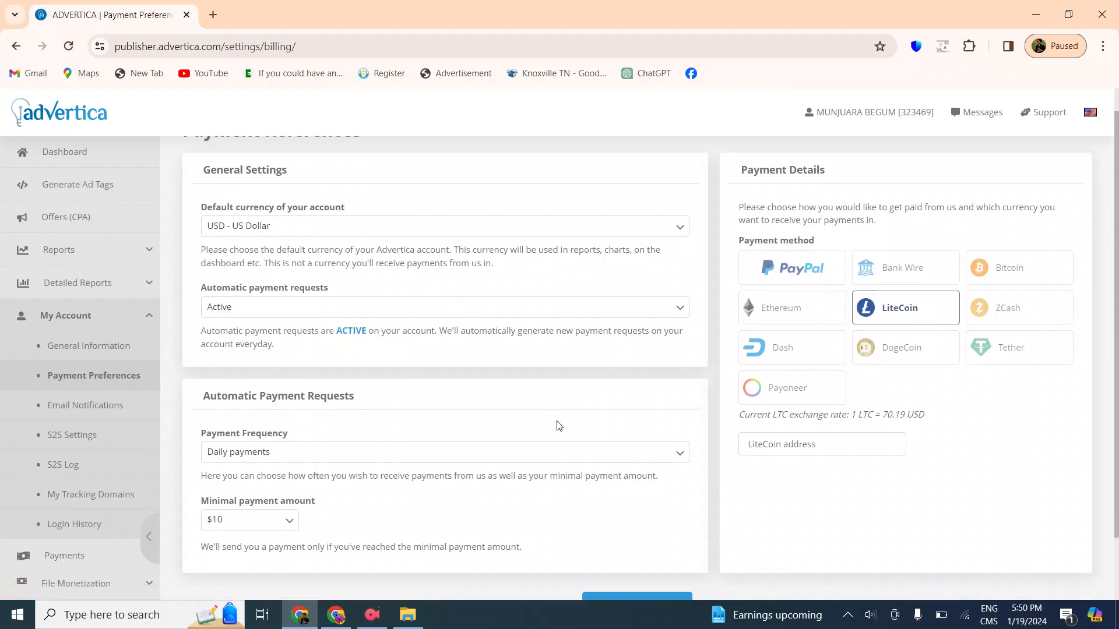
scroll(76, 379, "up", 2)
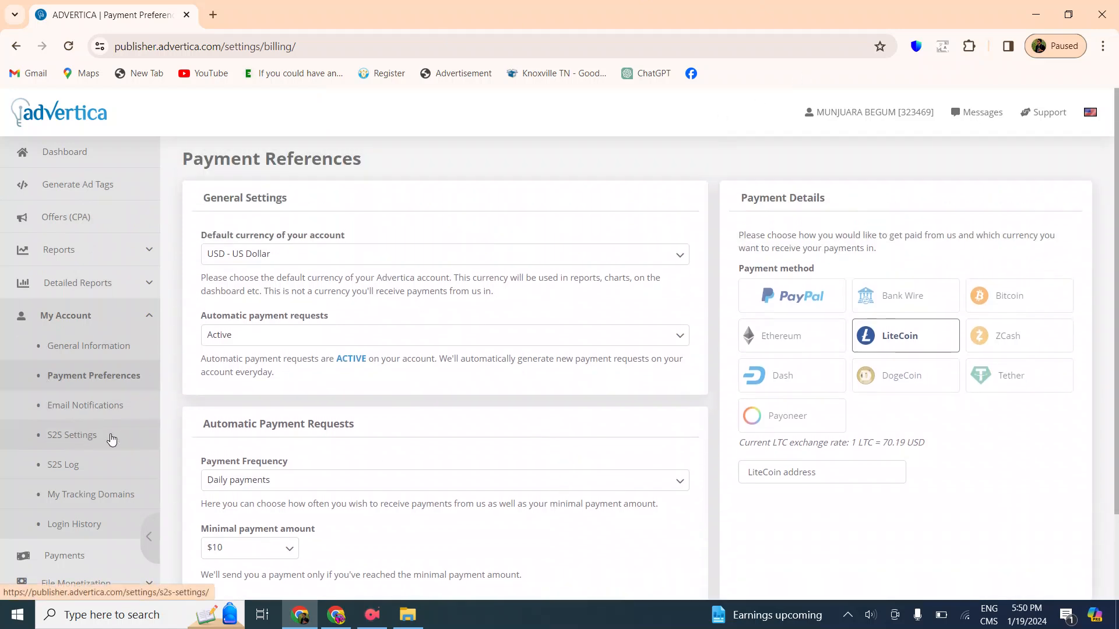
left_click(1036, 13)
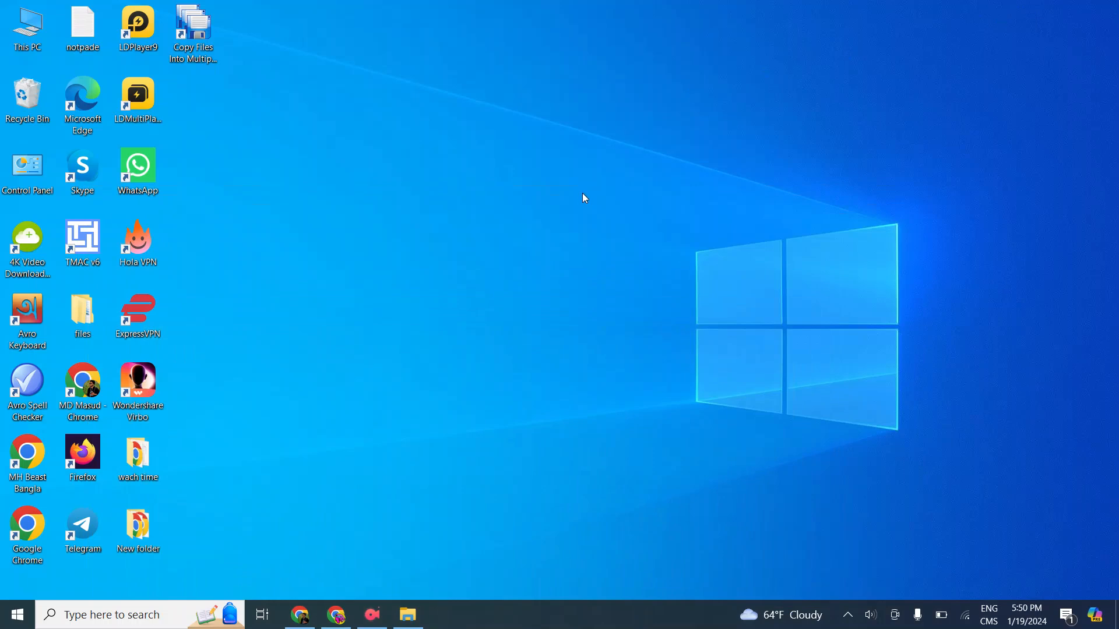
right_click(584, 193)
left_click(544, 237)
right_click(712, 191)
left_click(619, 236)
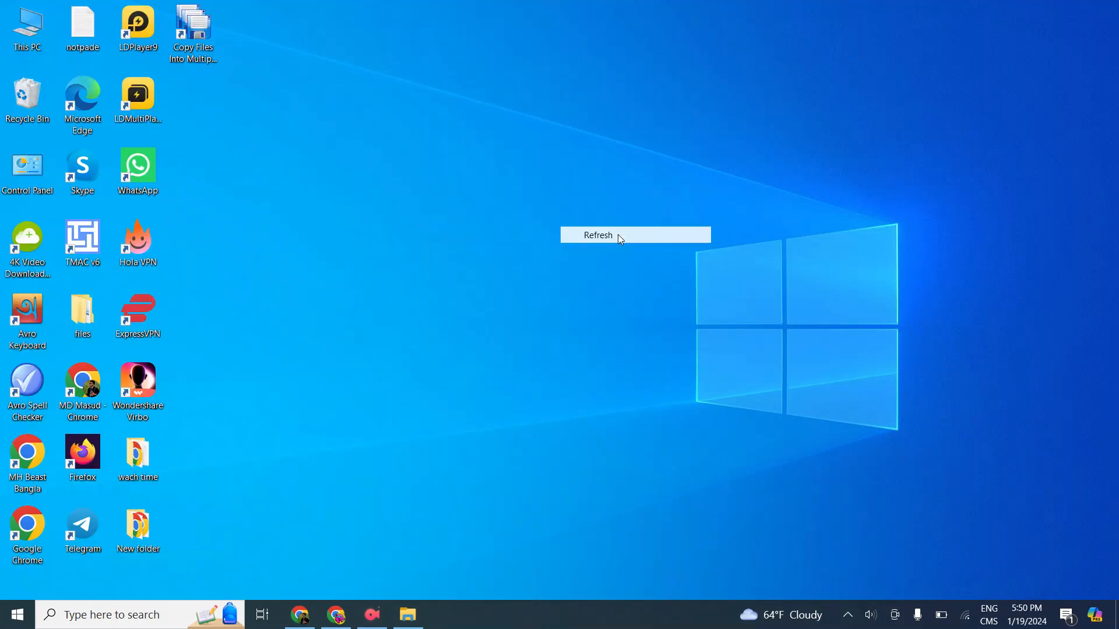
right_click(616, 232)
left_click(547, 278)
right_click(615, 192)
left_click(531, 236)
right_click(569, 218)
left_click(488, 262)
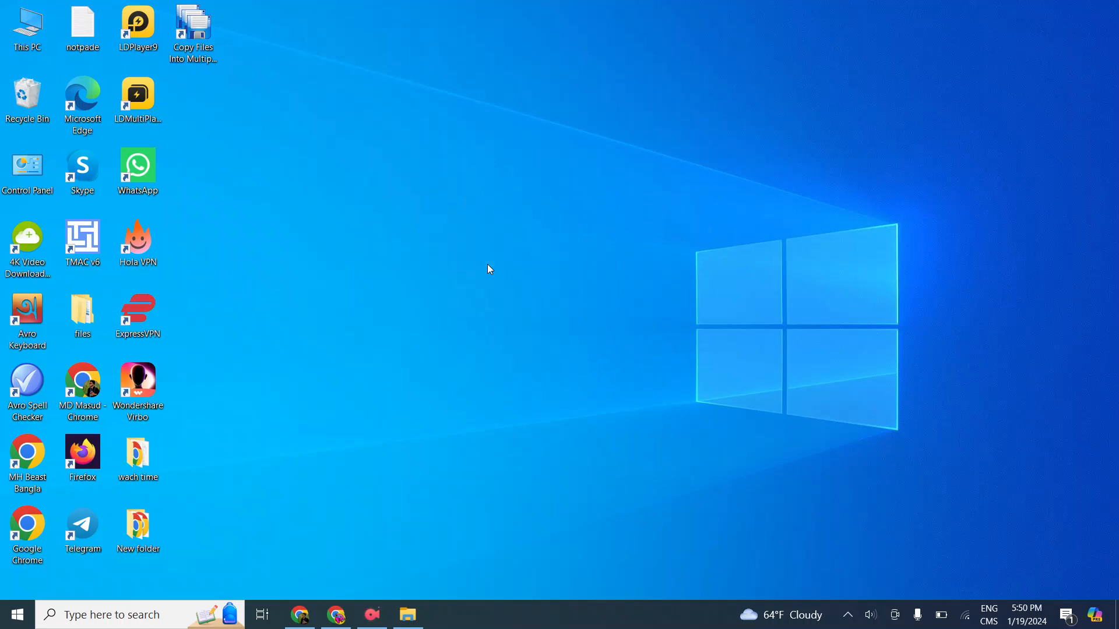
right_click(488, 264)
left_click(392, 307)
right_click(560, 248)
left_click(449, 292)
right_click(569, 240)
left_click(523, 283)
right_click(522, 282)
left_click(449, 325)
right_click(658, 229)
left_click(557, 271)
right_click(557, 271)
mouse_move(511, 297)
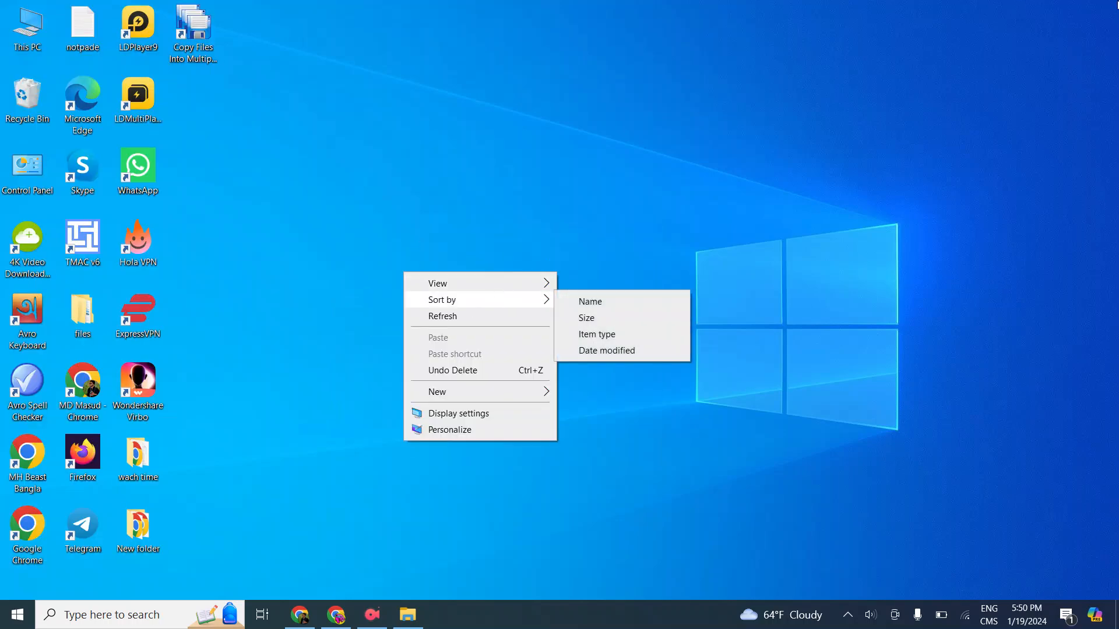
left_click(459, 315)
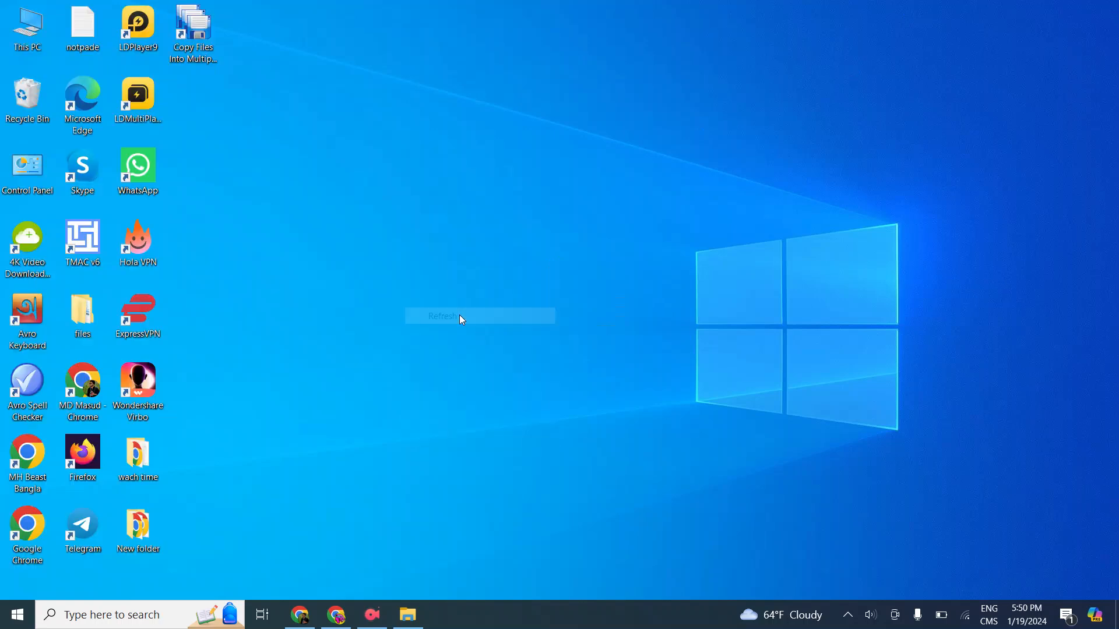